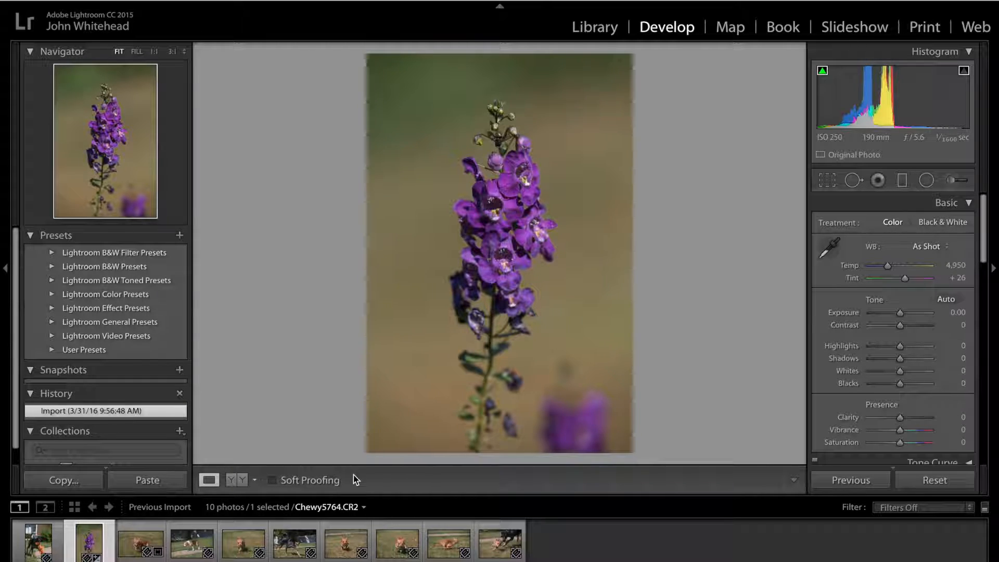
View the beagle, purple flower and running small brown dog photos in turn to compare their orientation and shape
click(177, 541)
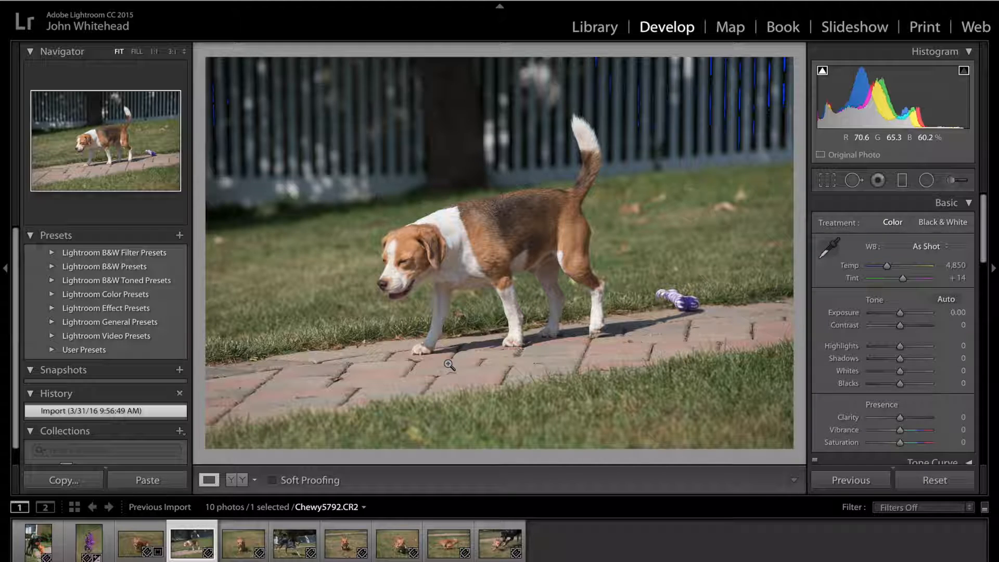
click(136, 552)
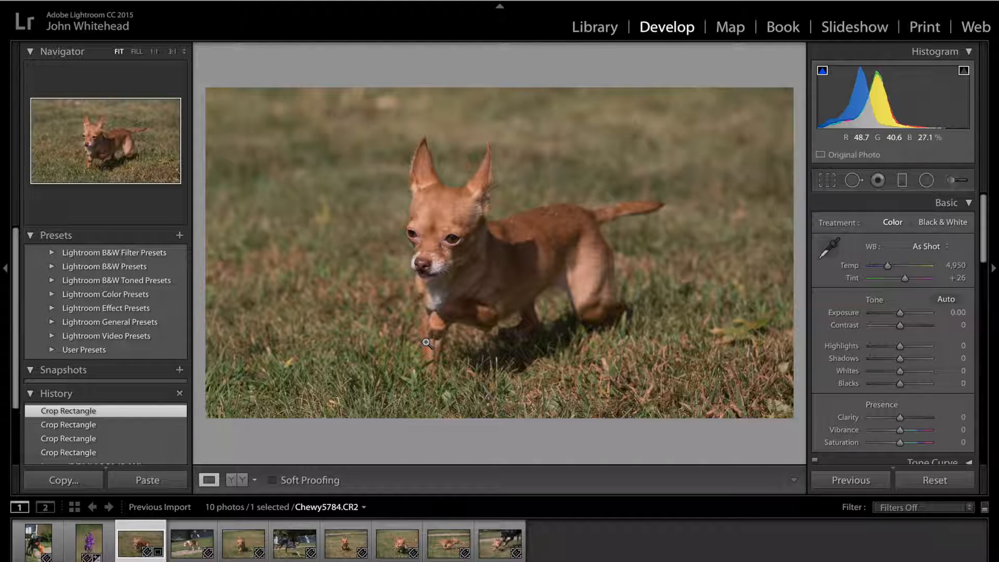
key(Right)
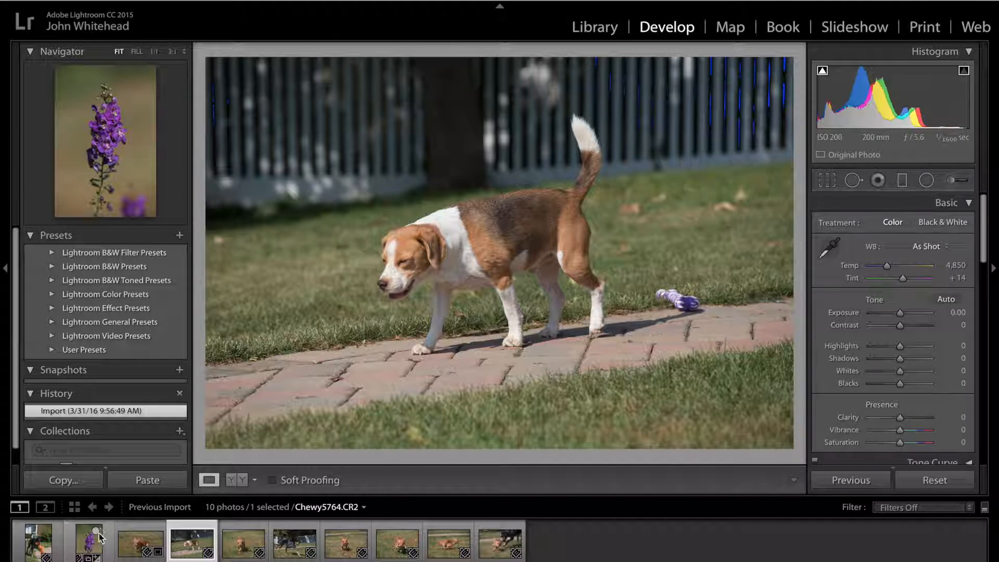
click(93, 554)
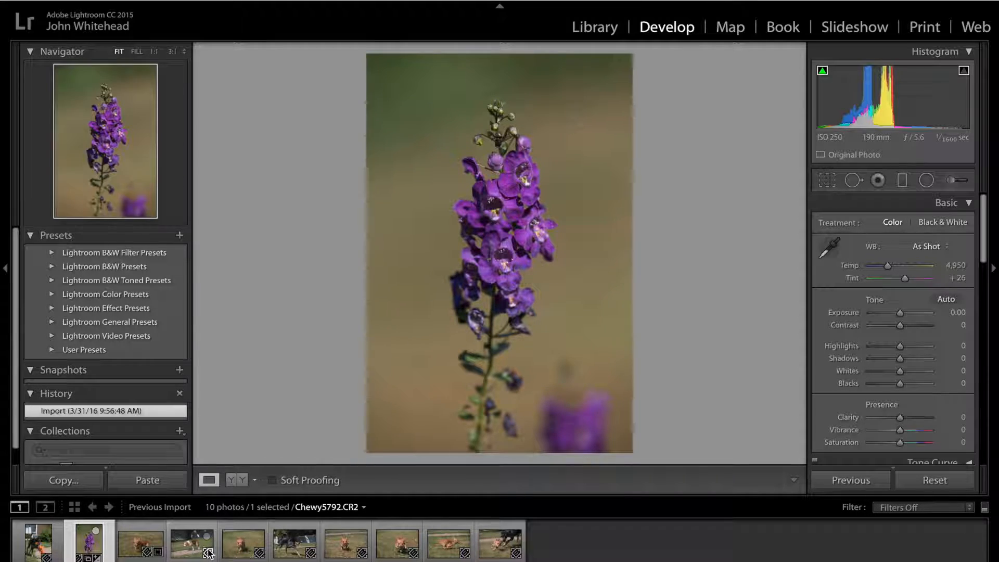
click(139, 544)
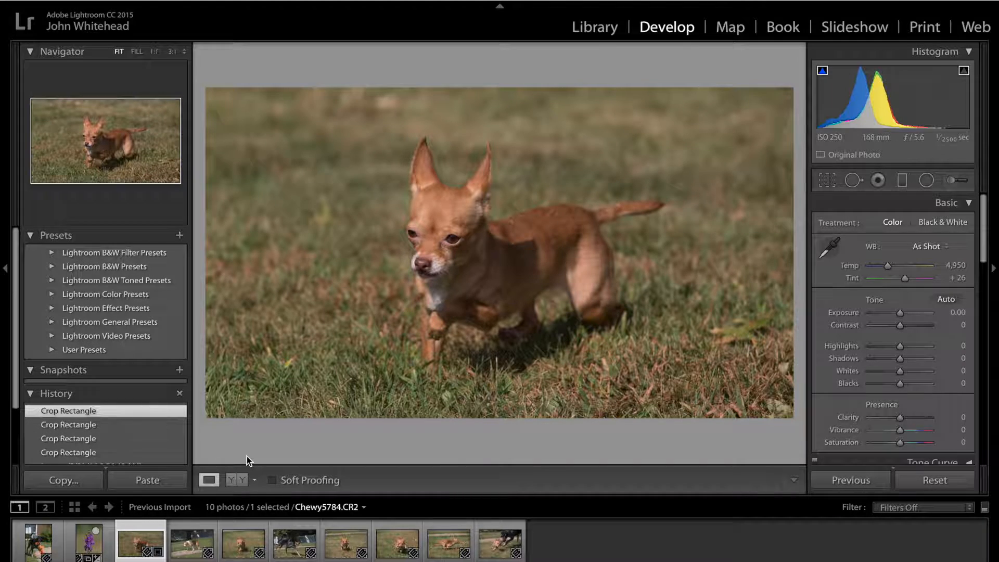
Crop the beagle photo Chewy5792.CR2 to the 16 x 9 aspect ratio
click(189, 551)
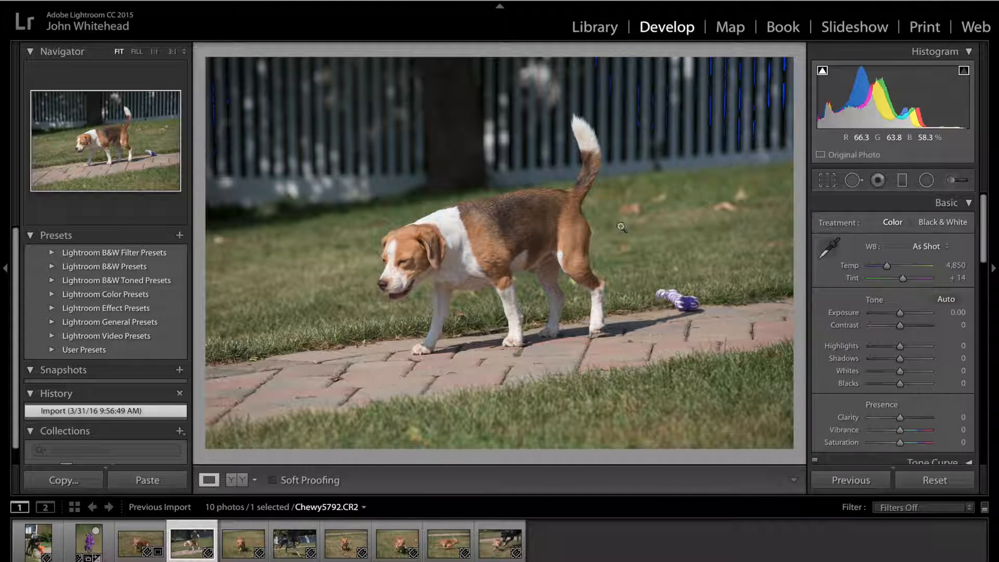
click(828, 180)
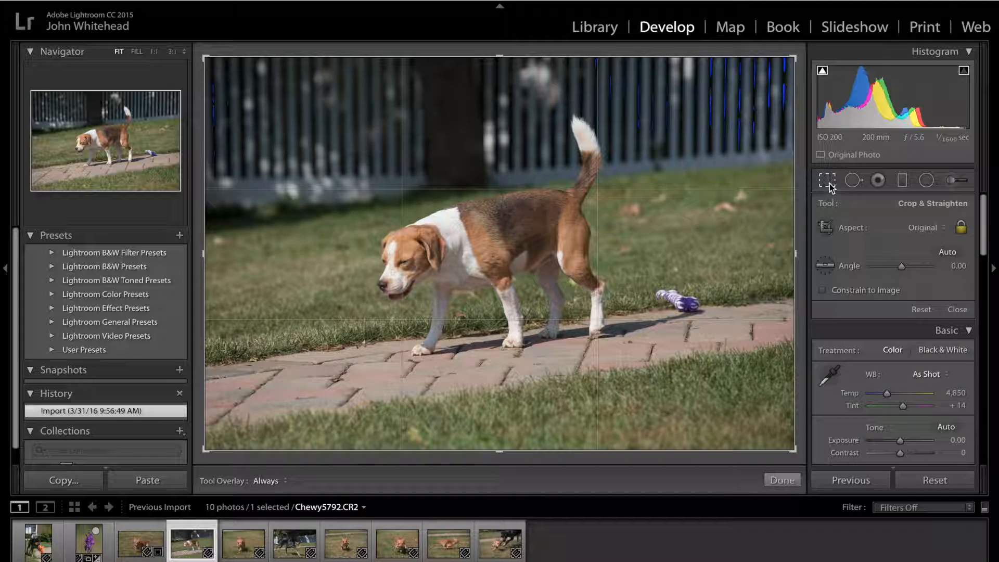
click(925, 230)
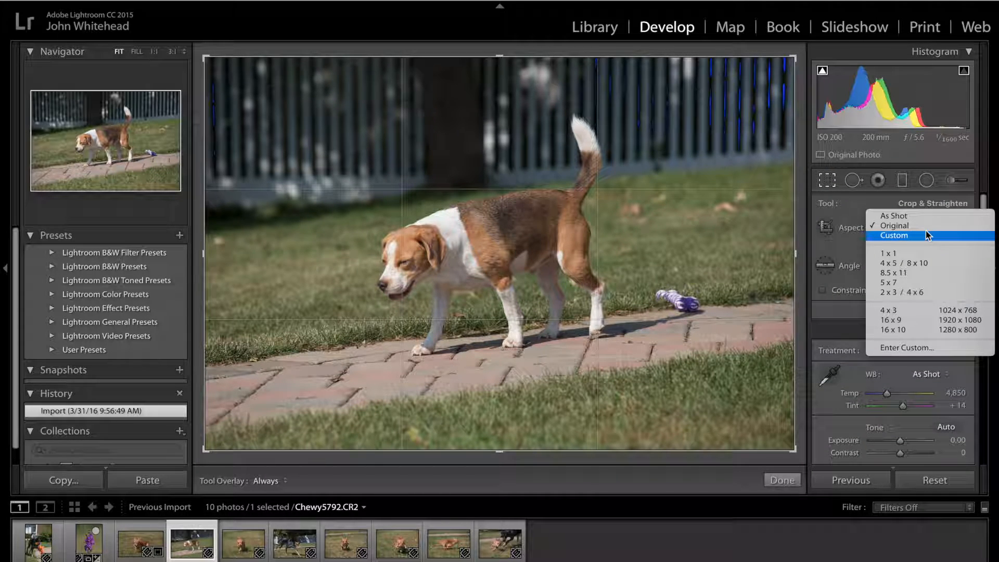
click(923, 322)
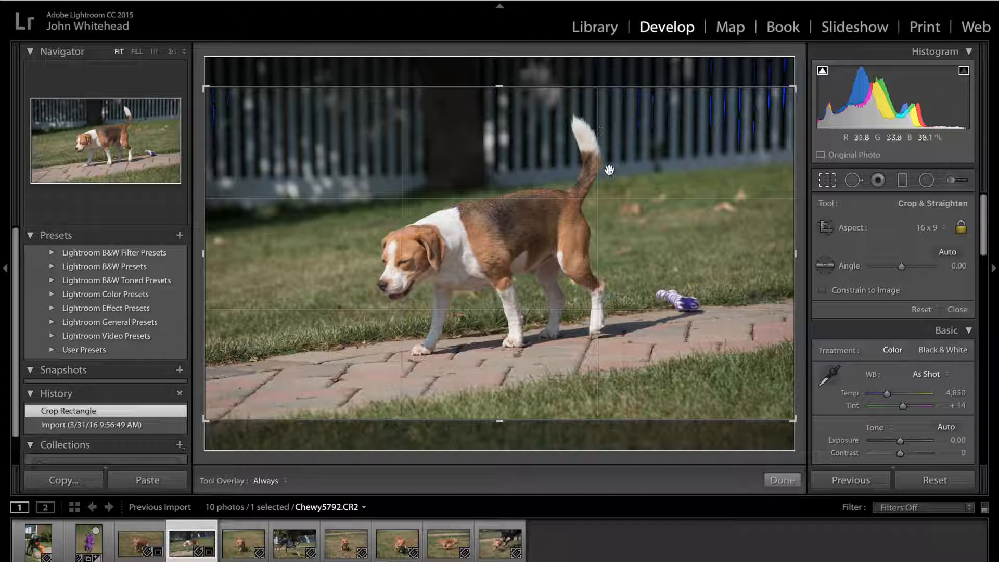
key(Return)
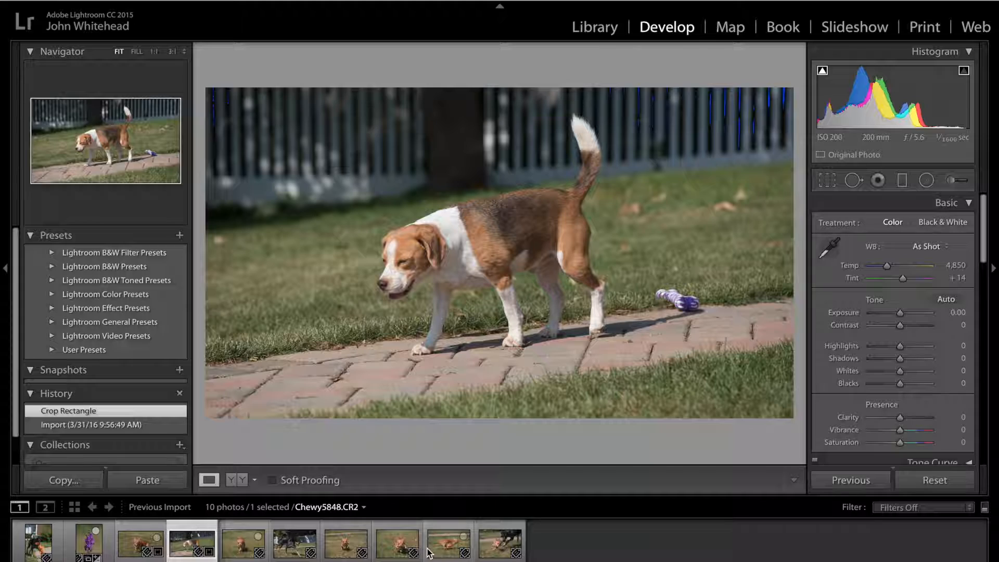
Open the running hound photo Chewy5821.CR2 in Photoshop and choose the 1:1 (Square) ratio for the Crop tool
click(303, 541)
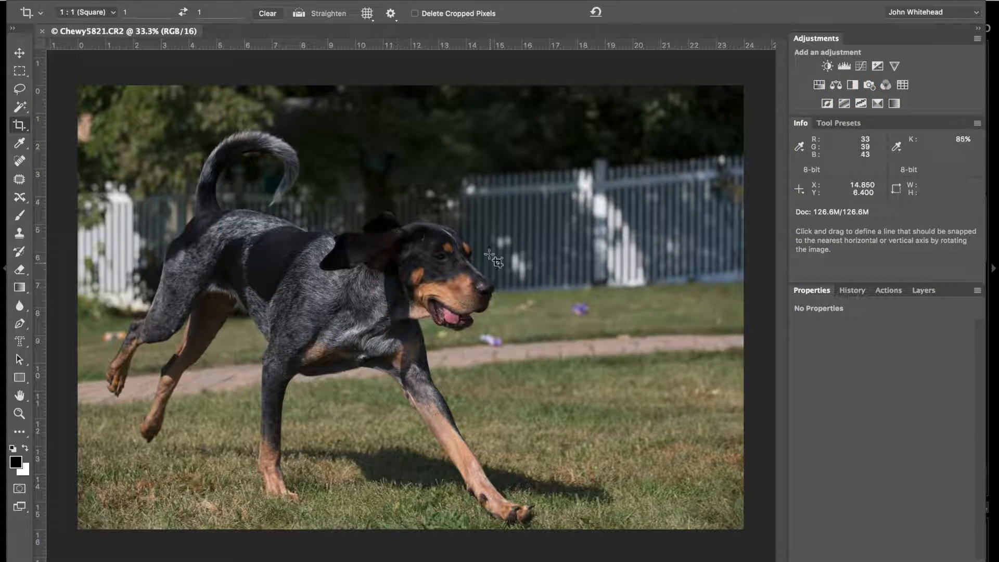
click(106, 11)
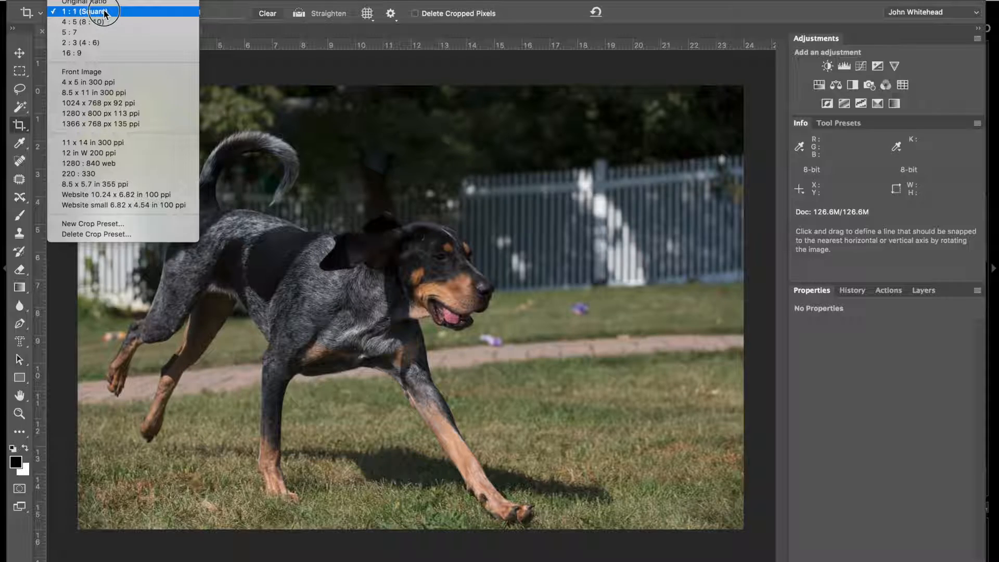
click(106, 12)
Try a square crop around the hound with Delete Cropped Pixels off, and undo it
drag(414, 280, 494, 279)
key(Return)
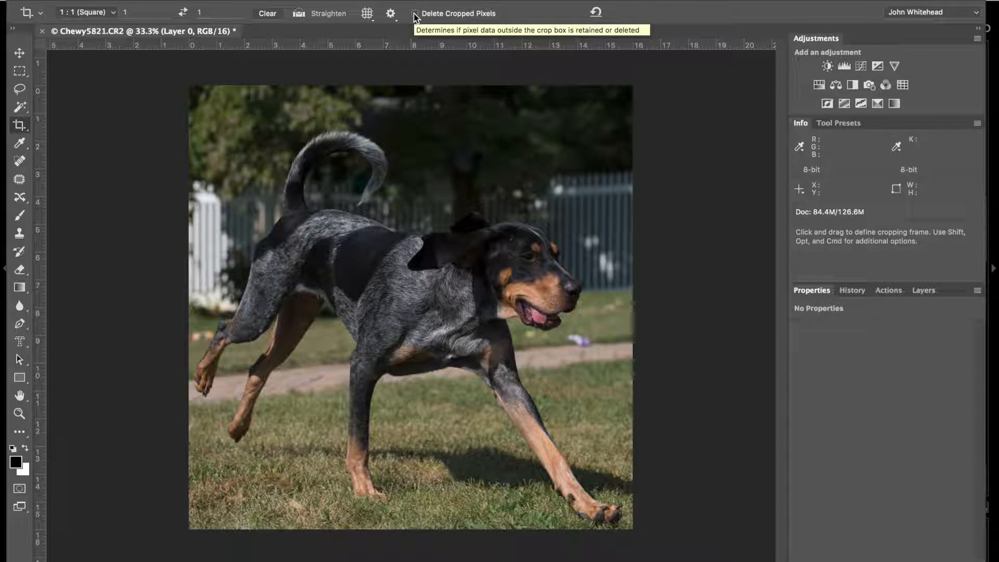
key(super+z)
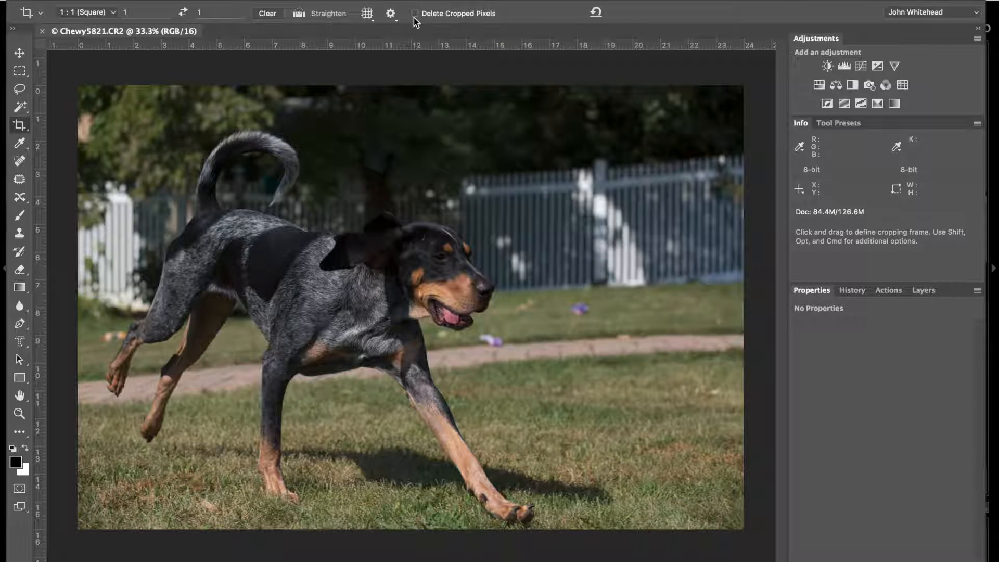
Enable Delete Cropped Pixels and crop the photo to a full-height square framing the whole running hound
click(414, 13)
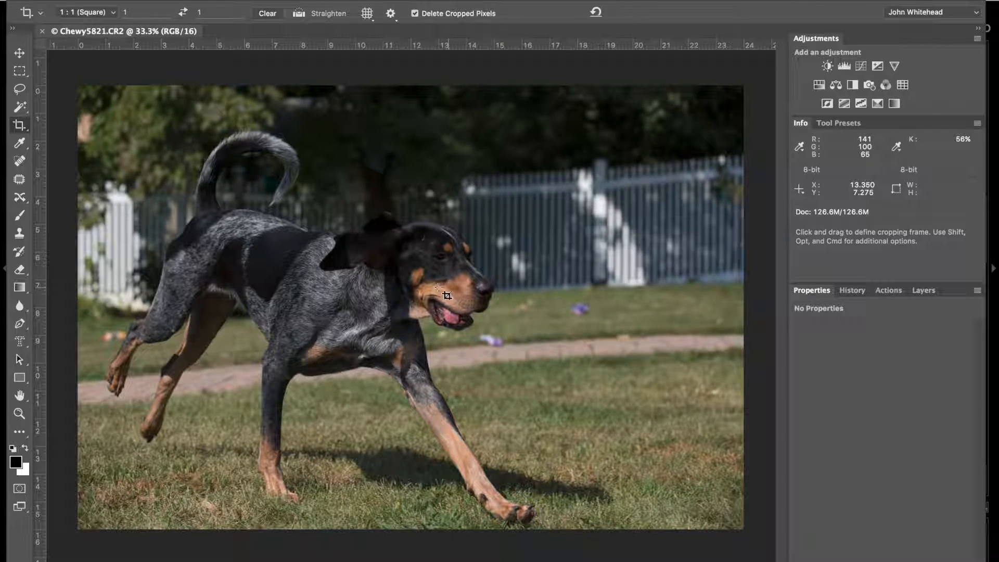
click(293, 282)
drag(457, 281, 543, 271)
drag(542, 271, 541, 278)
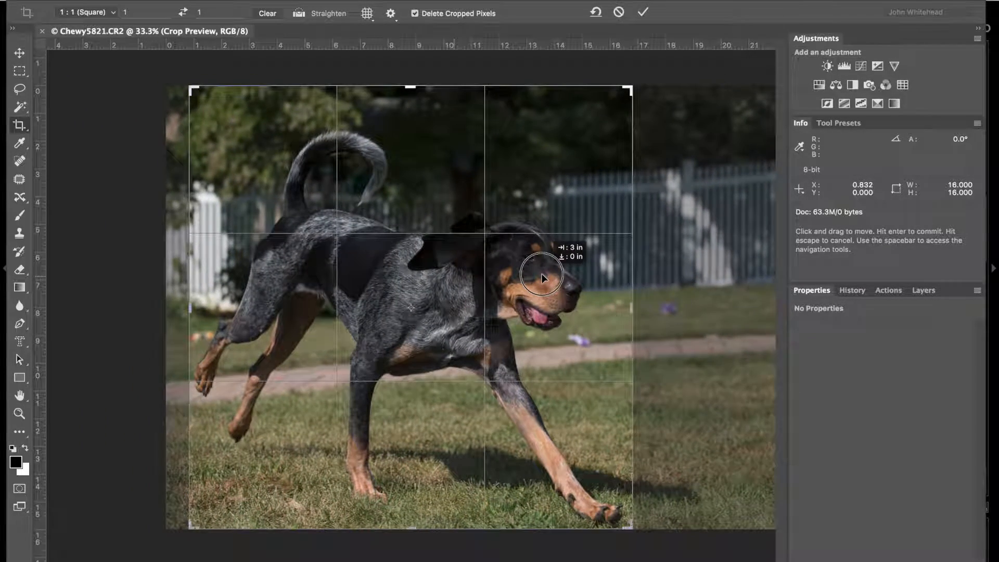
key(Return)
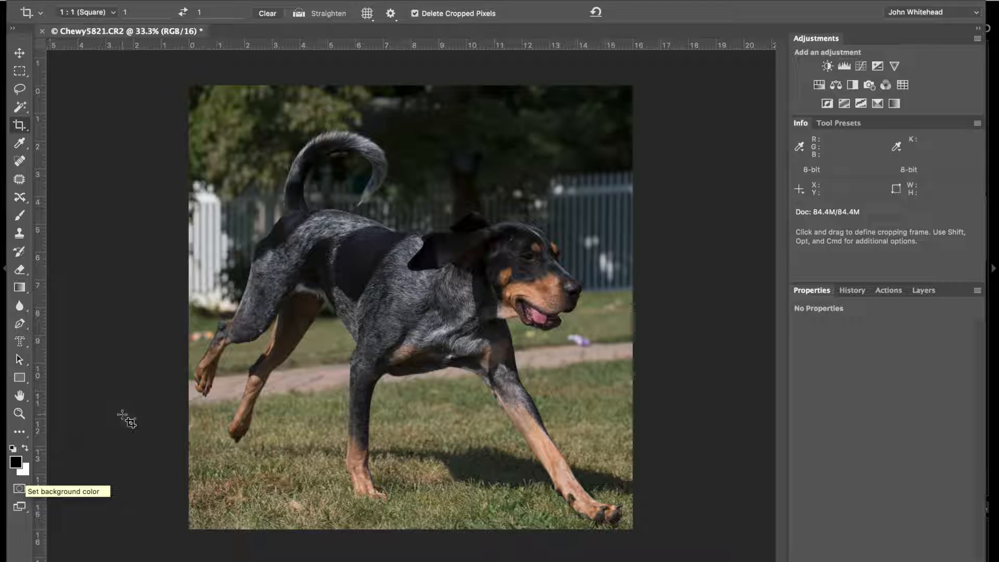
Resize the square image to 1080 x 1080 pixels
click(186, 1)
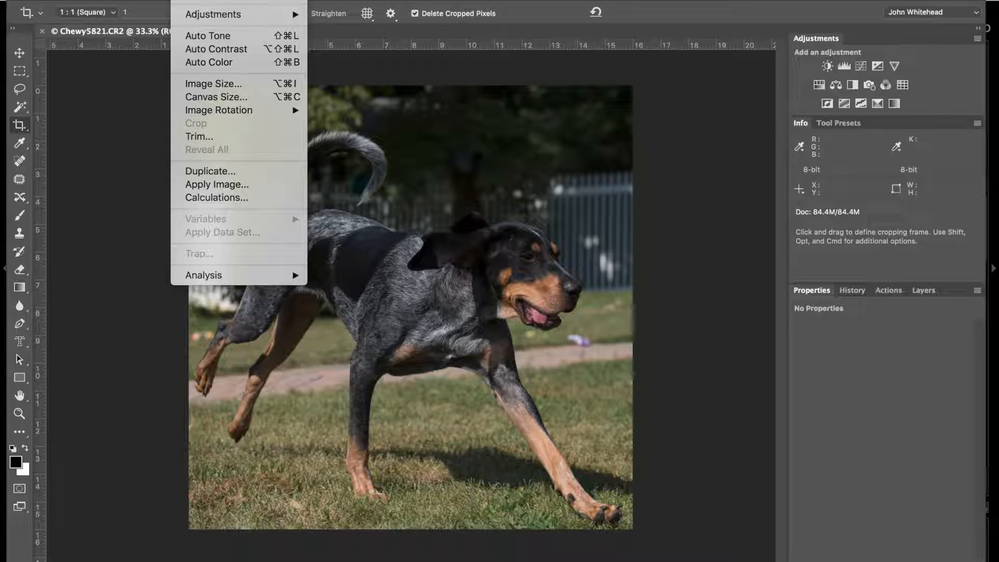
click(271, 84)
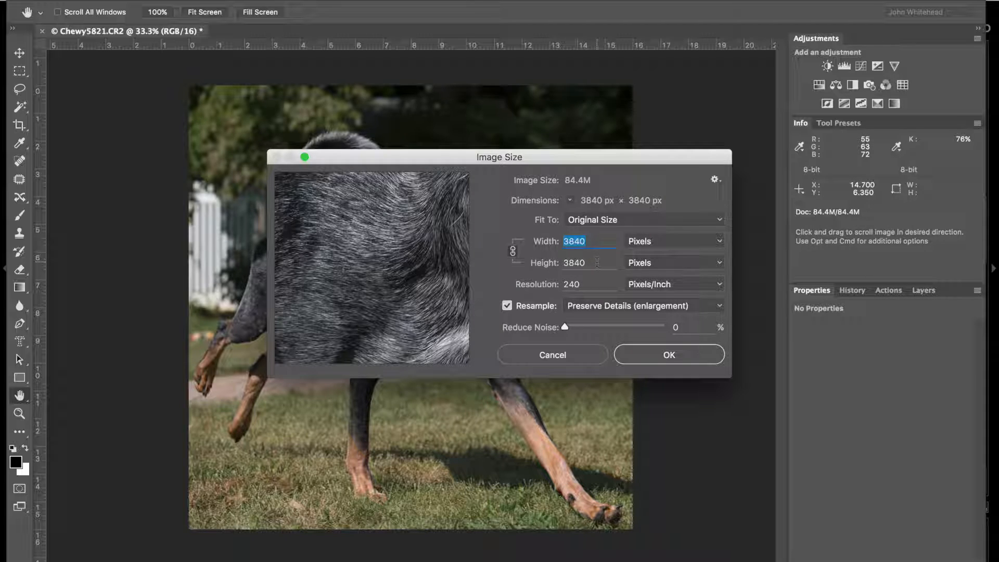
key(Tab)
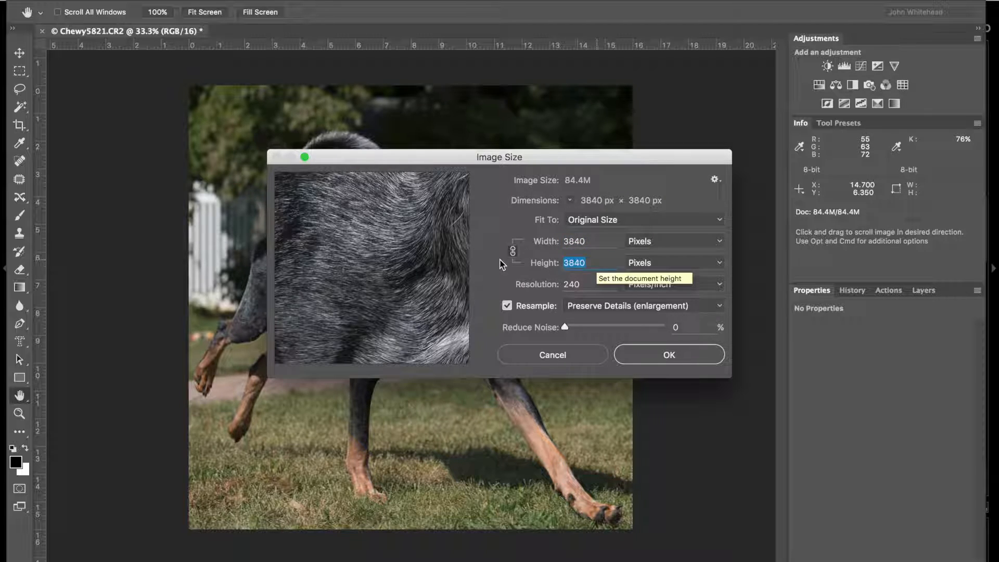
text(1080)
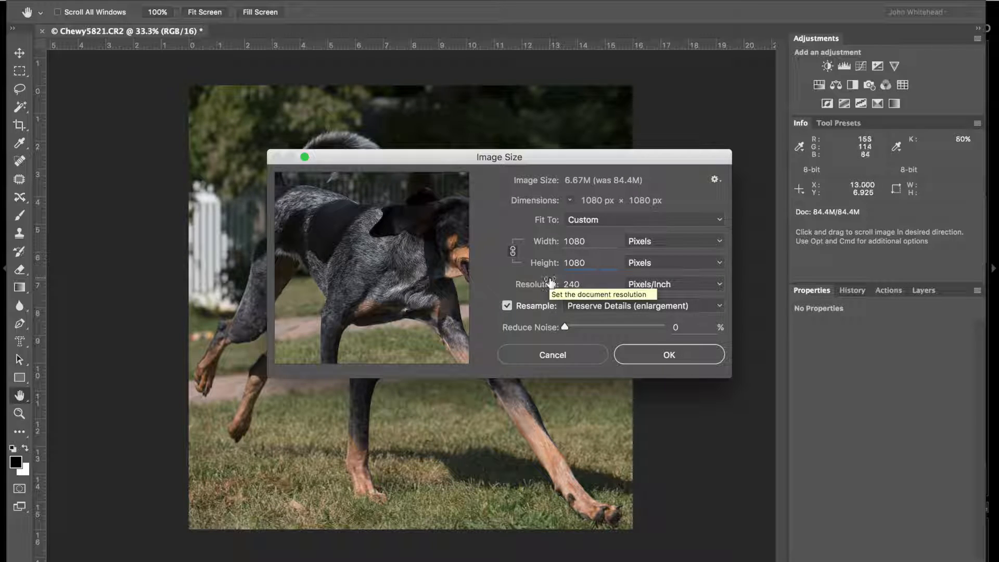
click(660, 353)
key(c)
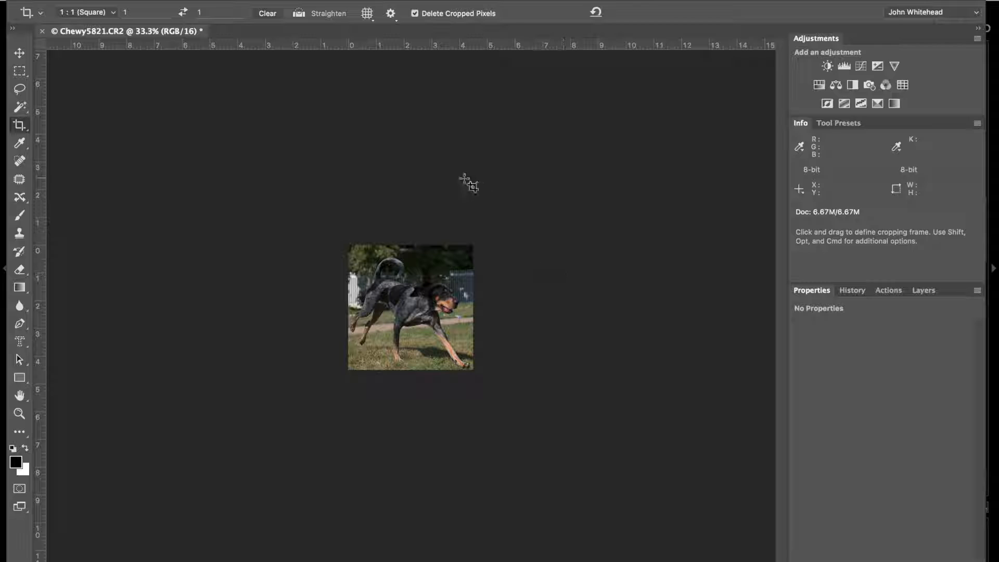
Try widening the canvas to 1920 pixels with a centred anchor, and undo the change
click(185, 1)
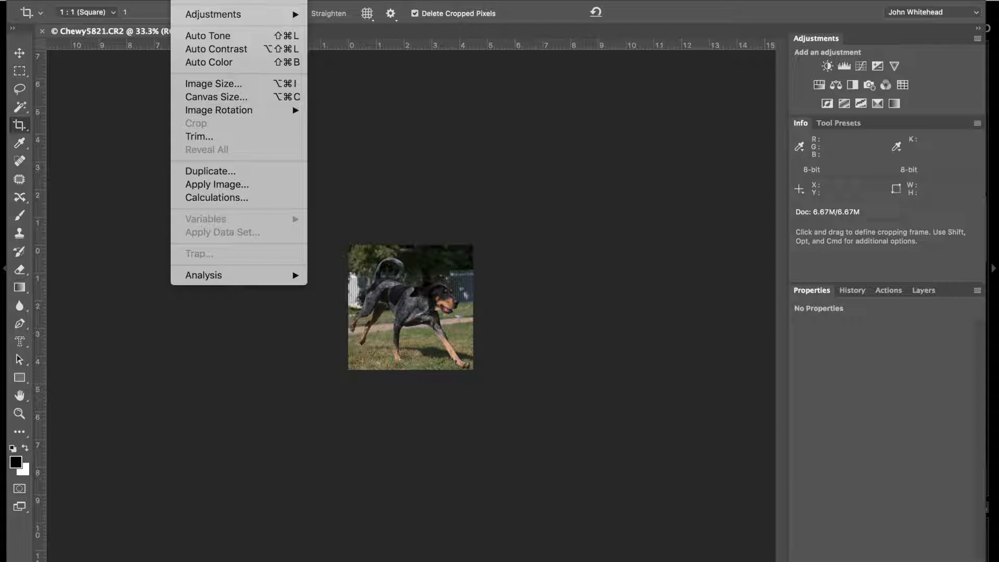
click(212, 97)
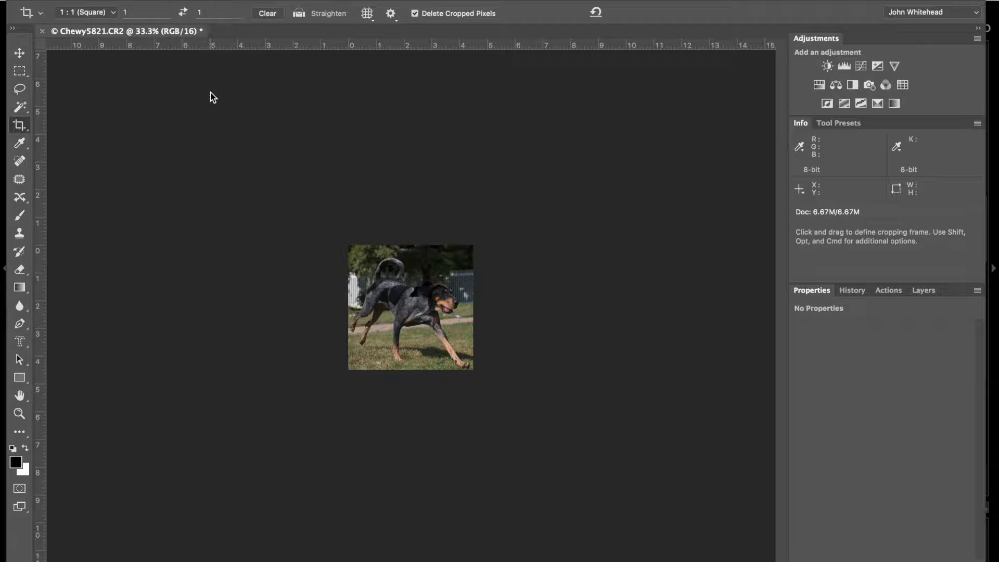
click(529, 241)
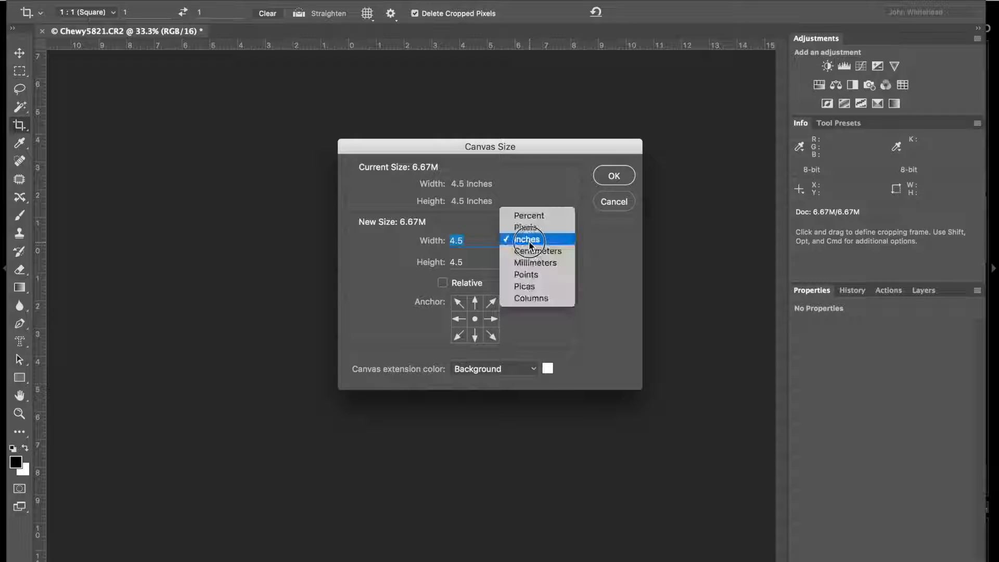
click(525, 228)
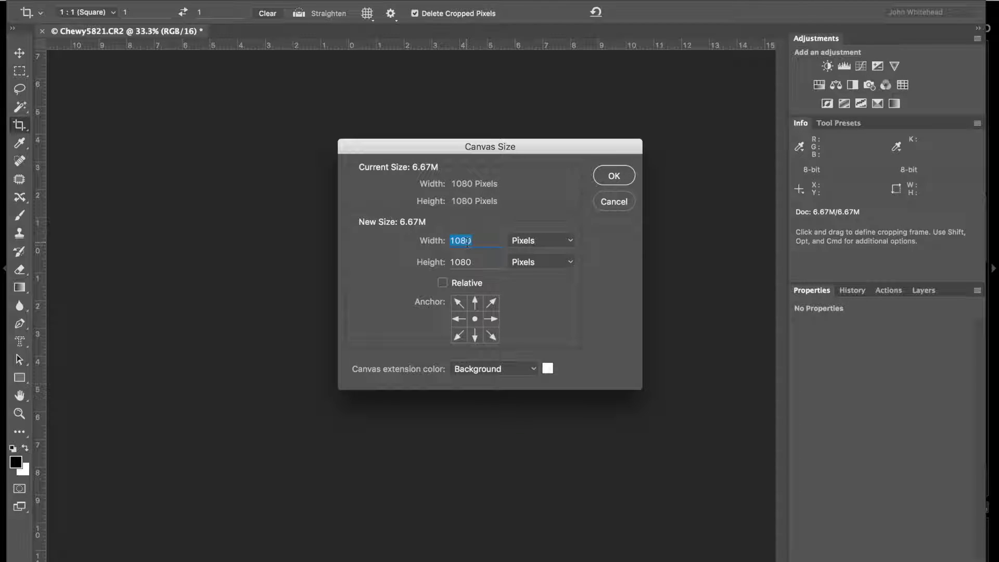
text(1020)
key(BackSpace)
key(BackSpace)
text(920)
click(614, 176)
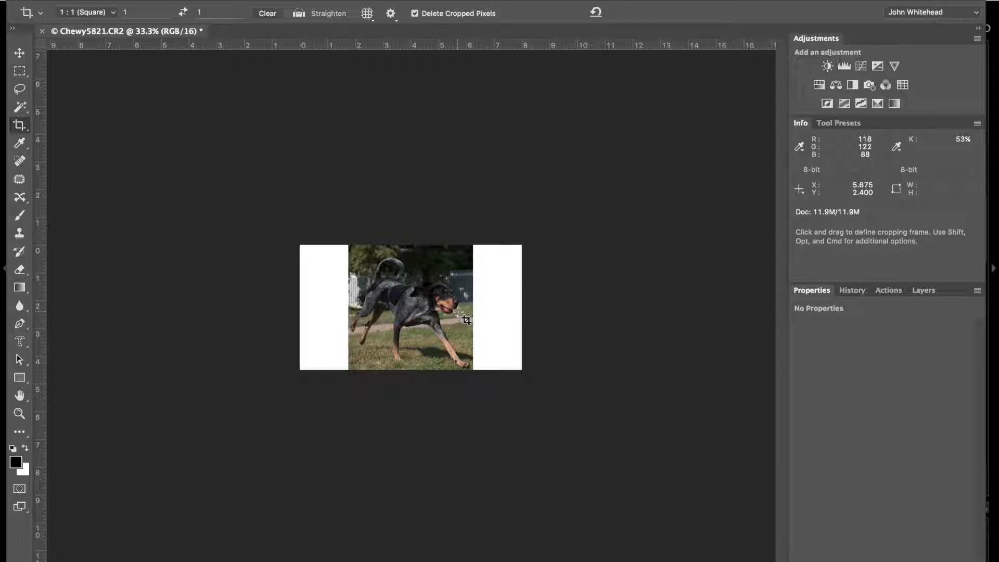
key(super)
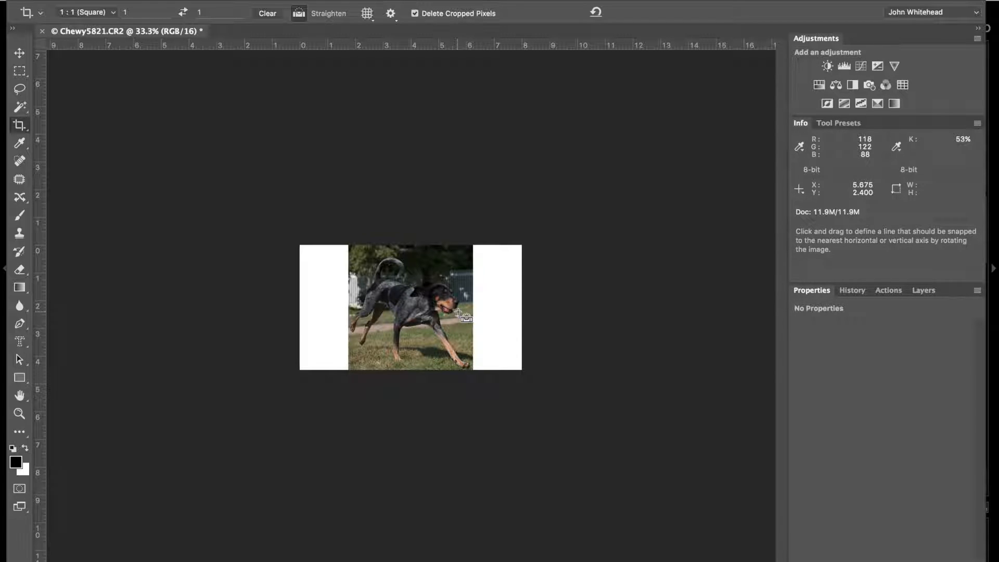
key(super+z)
Extend the canvas to 1920 pixels wide with the middle-right anchor, so the blank area is added left of the hound
click(189, 0)
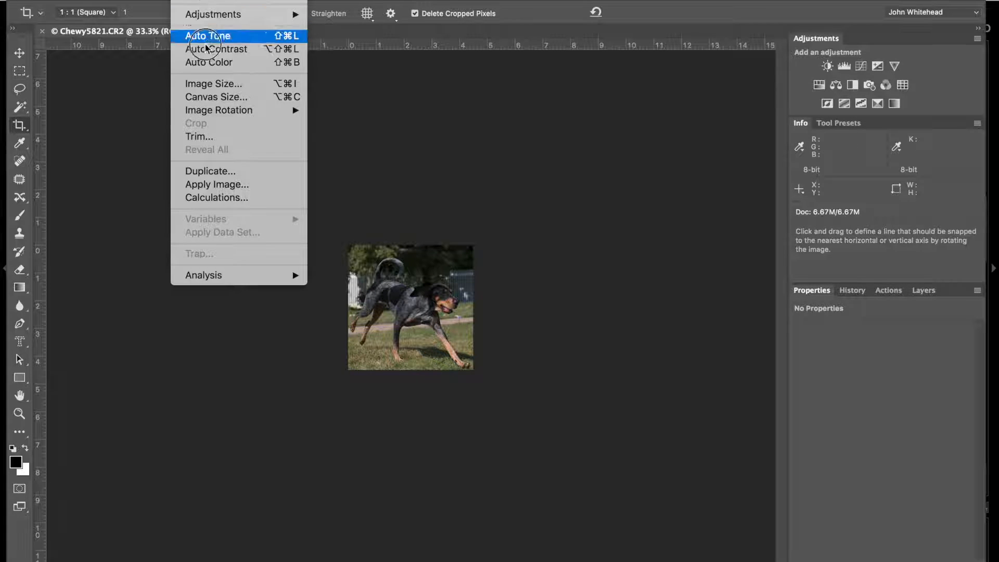
click(211, 99)
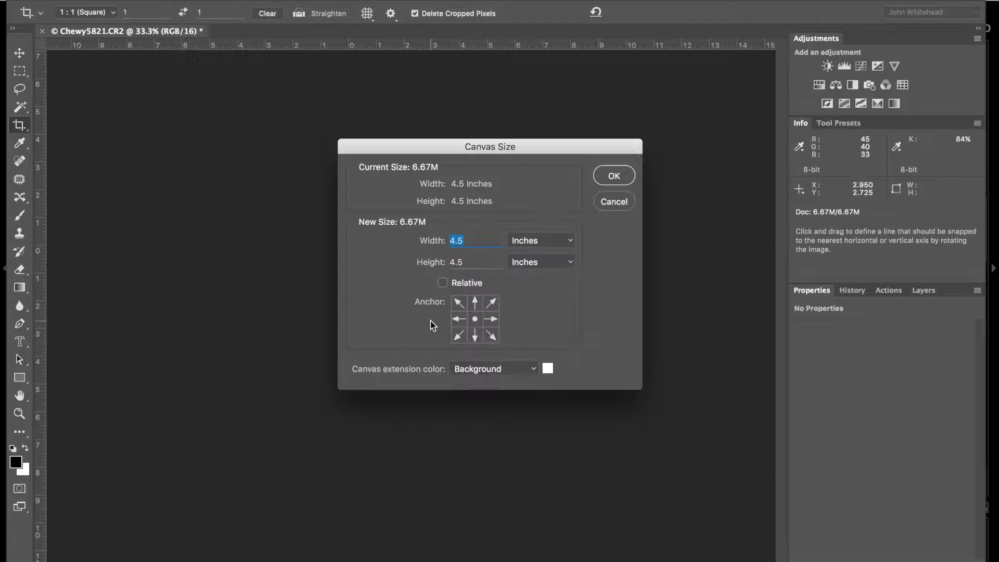
click(537, 241)
click(556, 225)
text(1920)
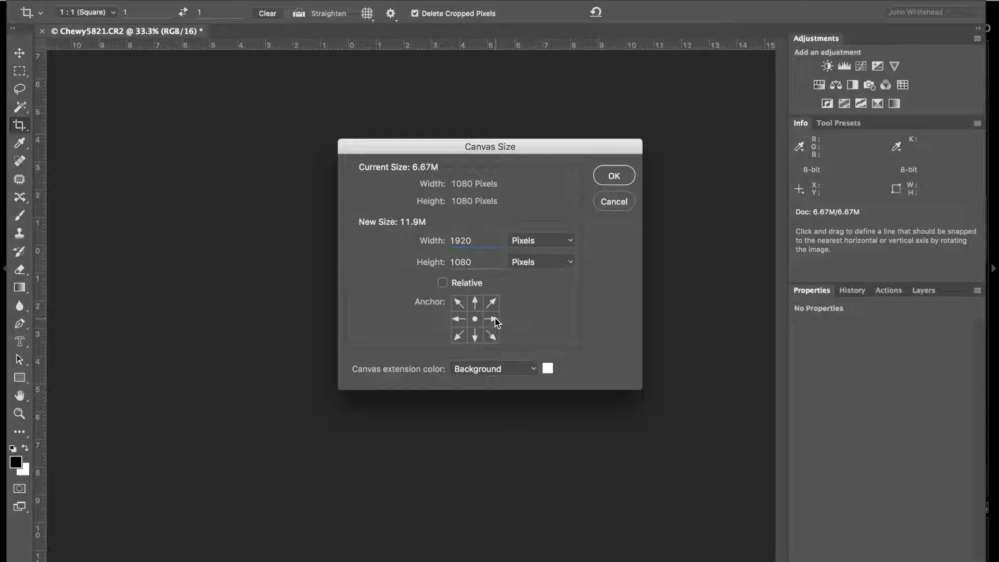
click(457, 320)
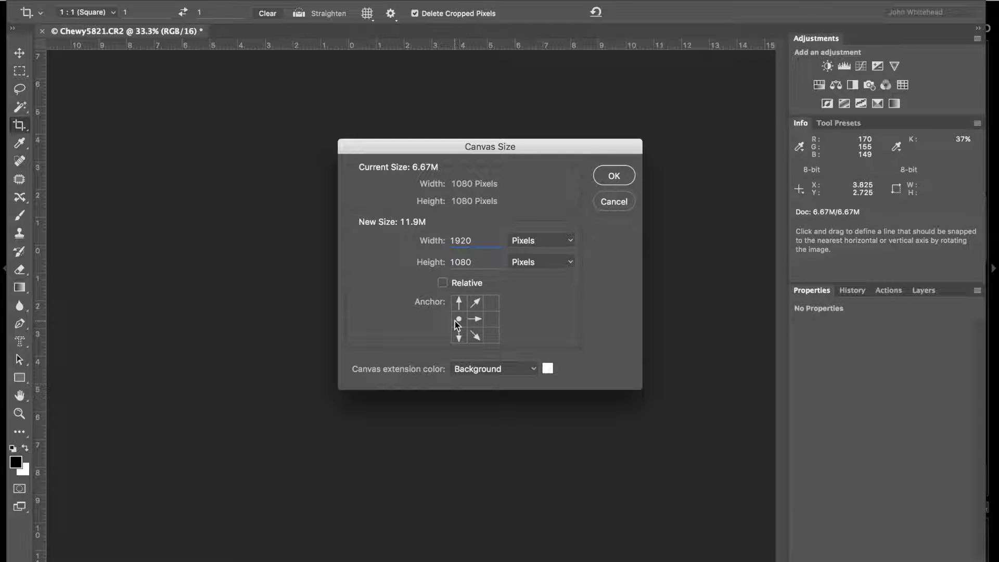
click(491, 320)
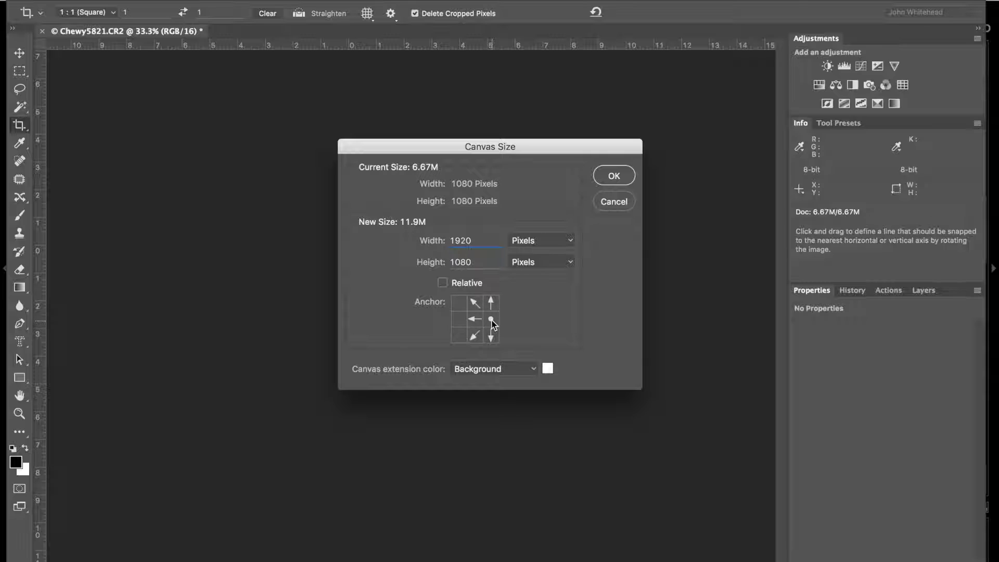
click(621, 175)
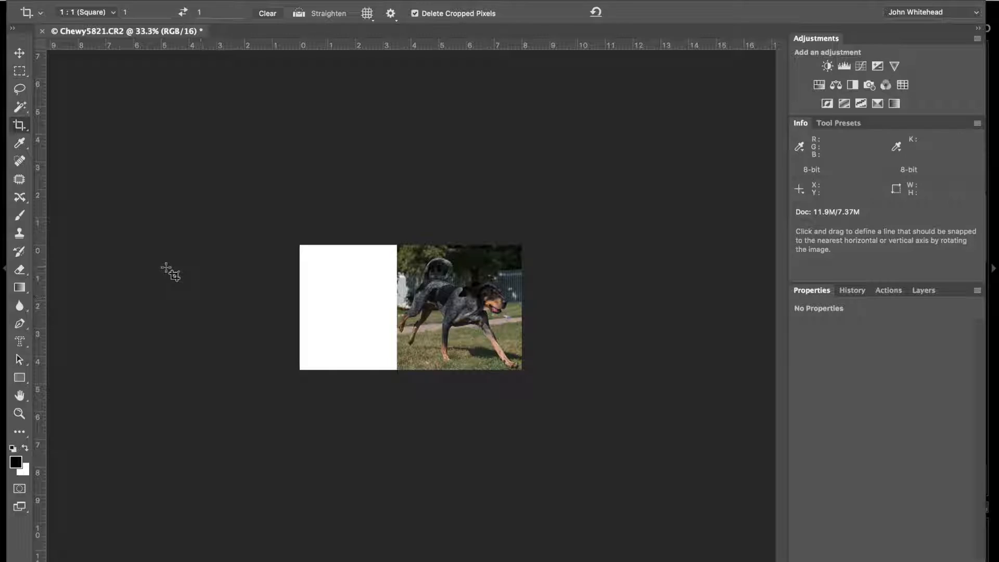
Paint a black freehand shape in the blank white area beside the hound with a soft brush reduced to 125 pixels
click(20, 215)
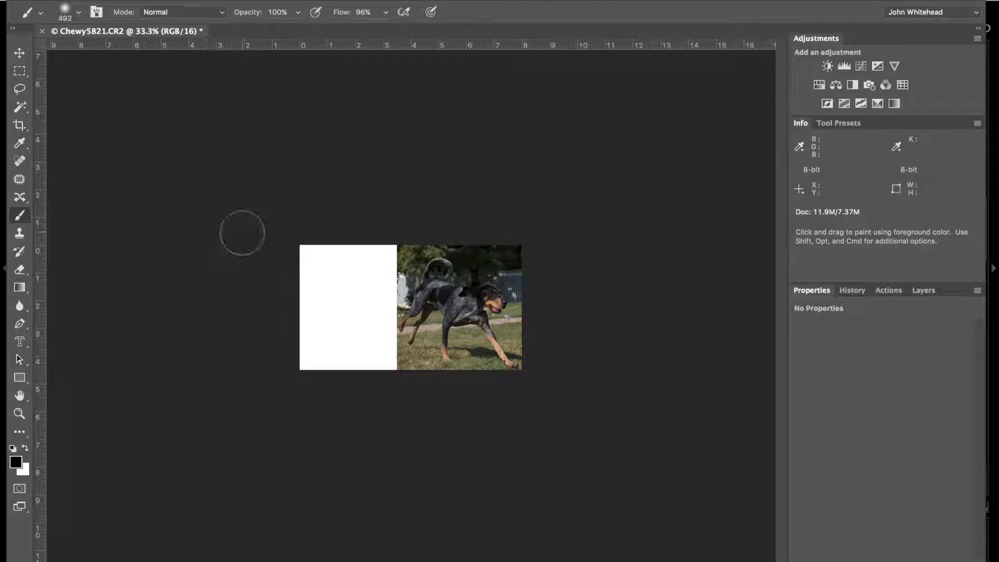
key(bracketleft)
key(bracketleft)
key(bracketleft)
key(bracketleft)
key(bracketleft)
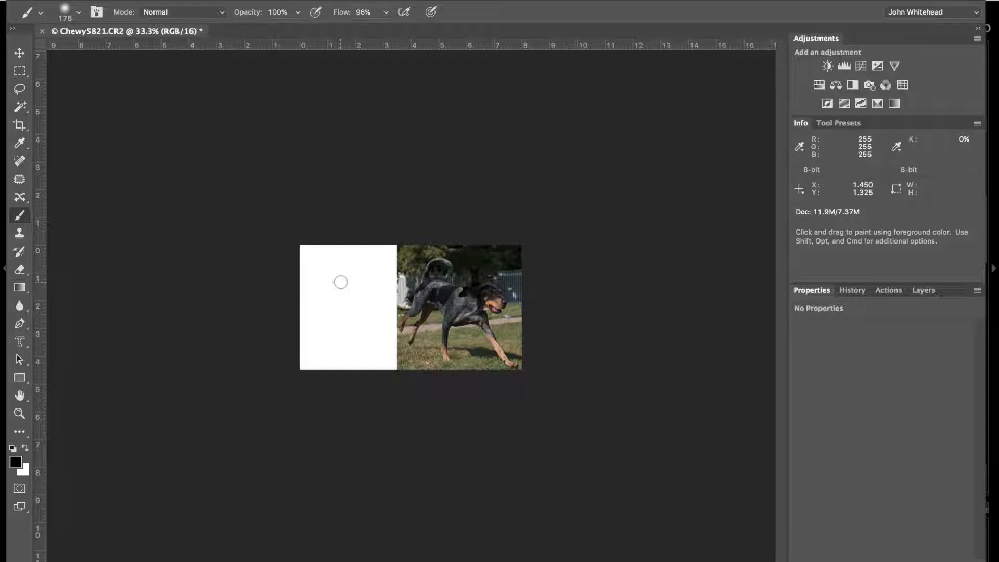
mouse_move(339, 281)
mouse_down()
mouse_move(353, 296)
mouse_move(343, 346)
mouse_move(372, 285)
mouse_up()
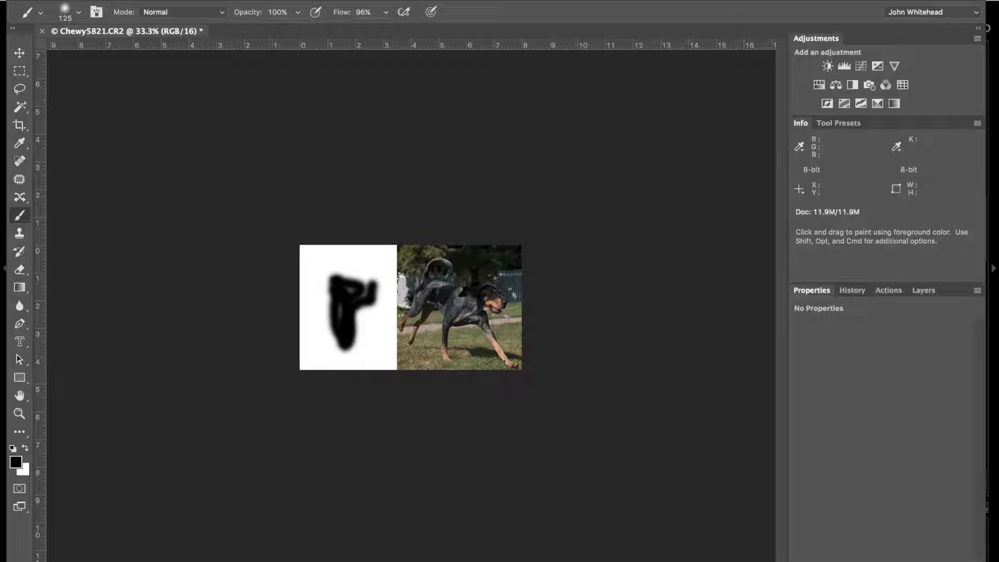
Save the extended image and switch to Lightroom
key(super+s)
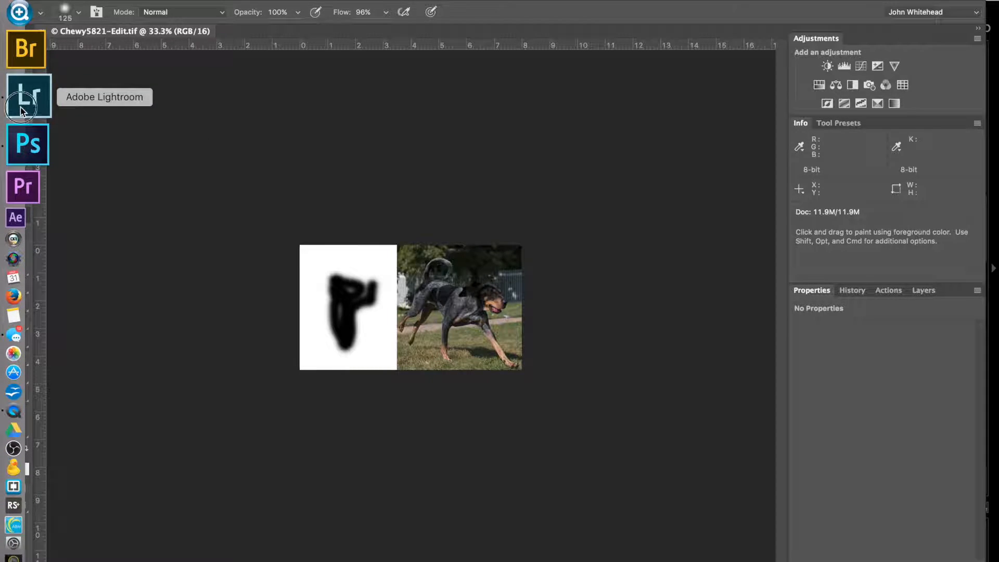
click(31, 114)
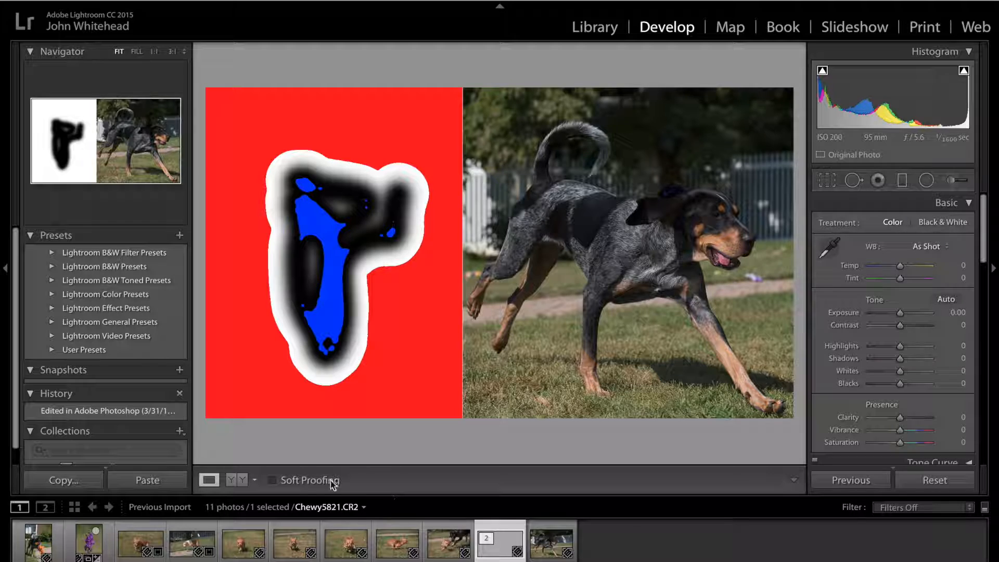
click(39, 536)
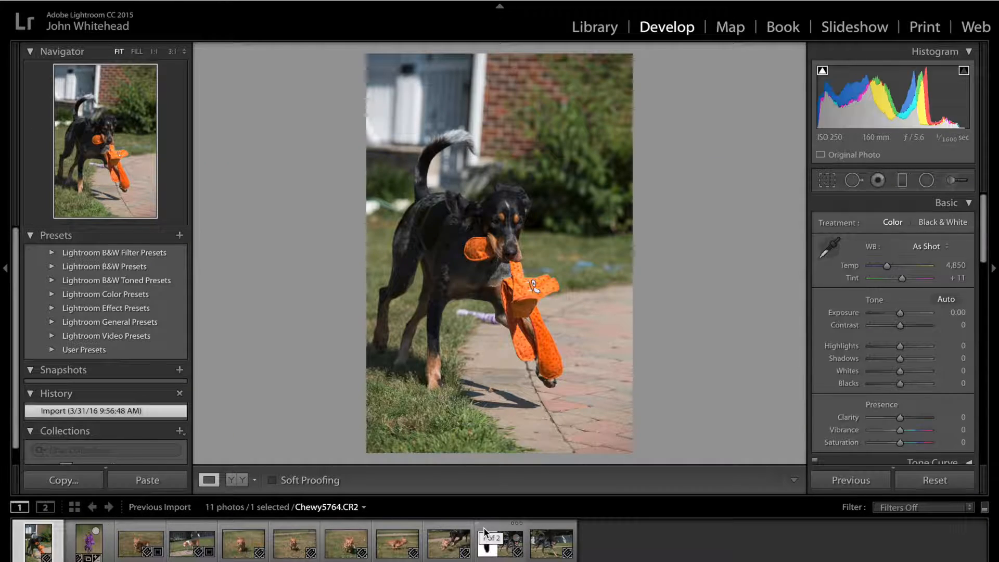
shift+click(556, 549)
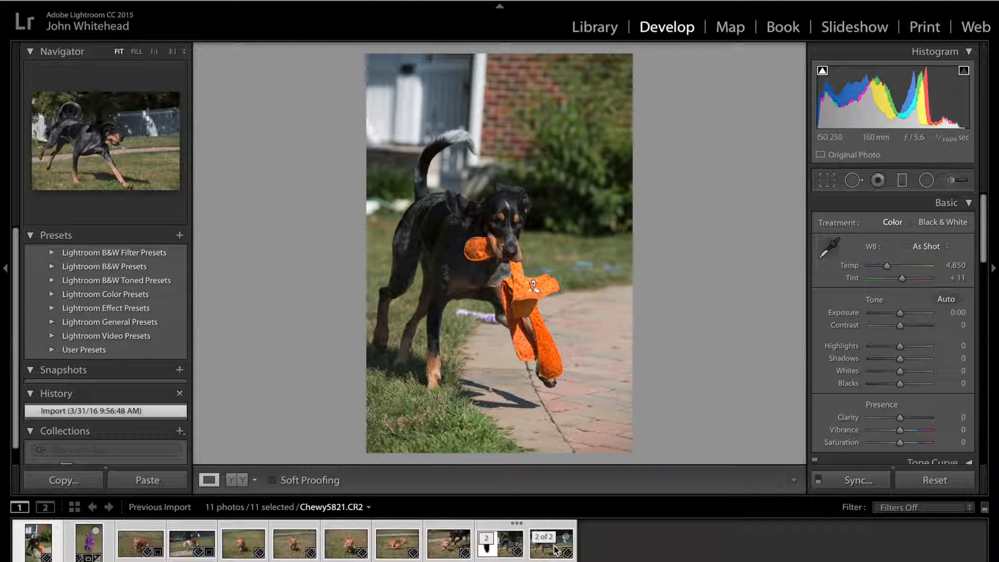
click(680, 538)
mouse_move(1, 503)
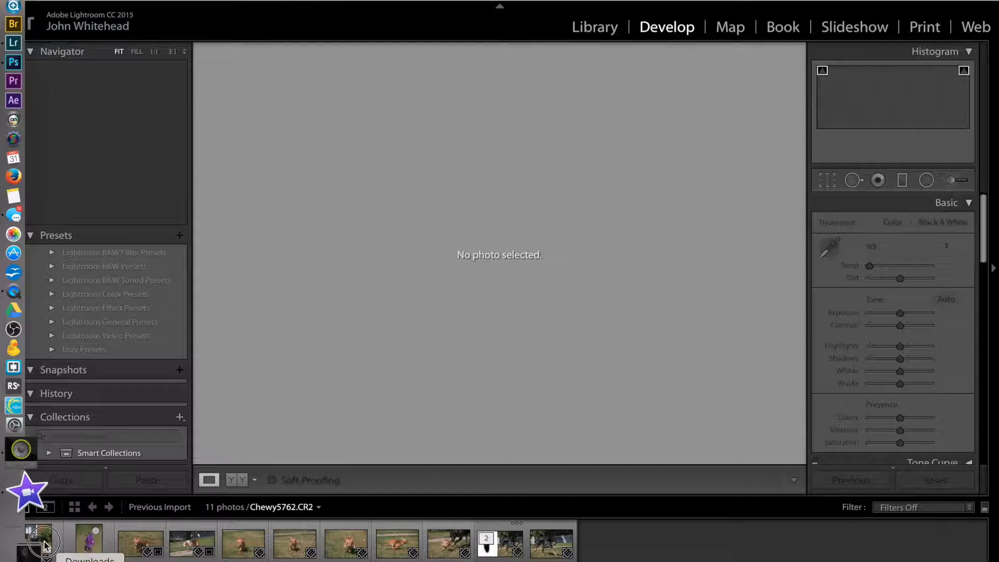
click(35, 543)
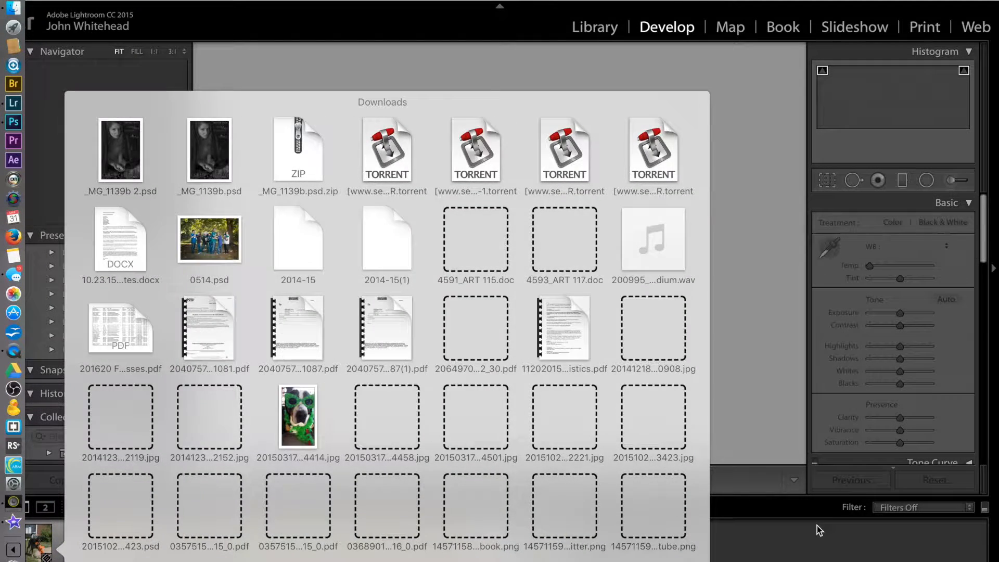
click(816, 527)
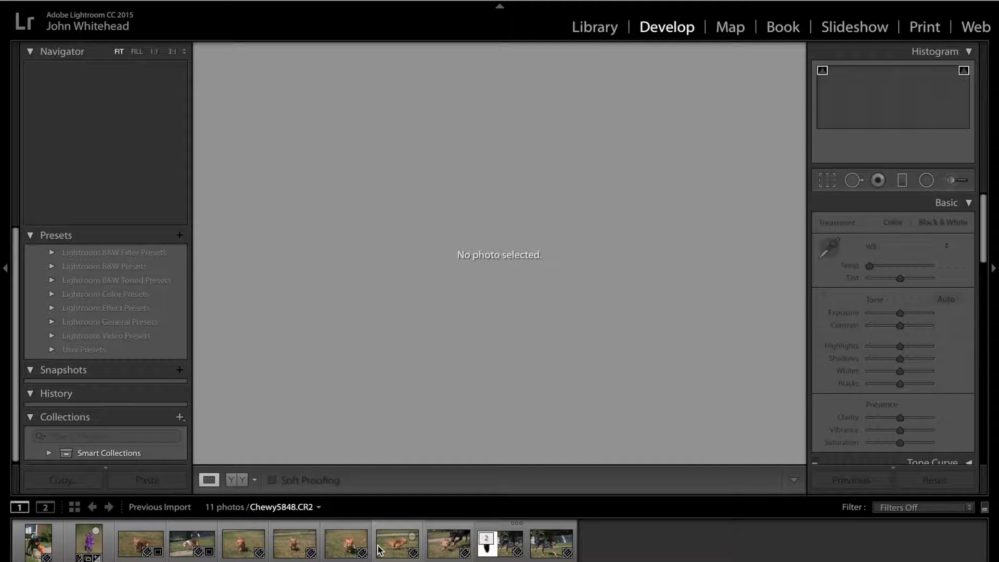
Reorder the filmstrip so the running hound stack follows the fifth photo, and select all the photos from first to last
drag(546, 520, 271, 535)
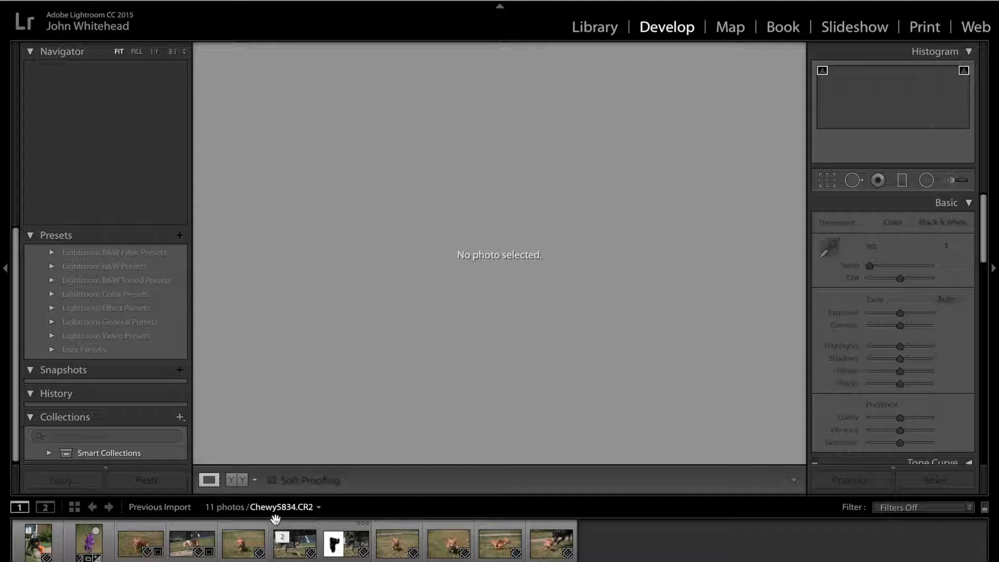
click(559, 553)
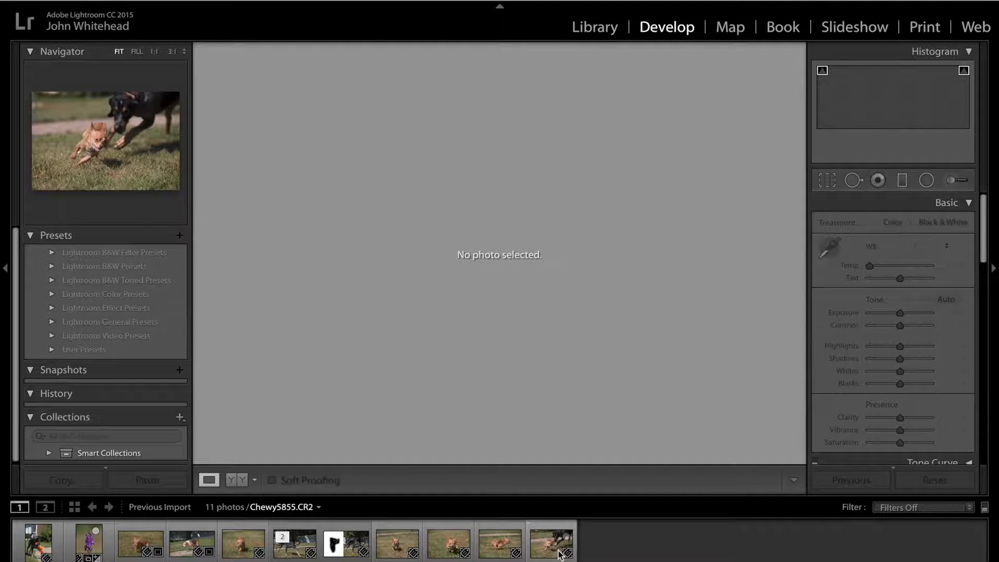
click(38, 540)
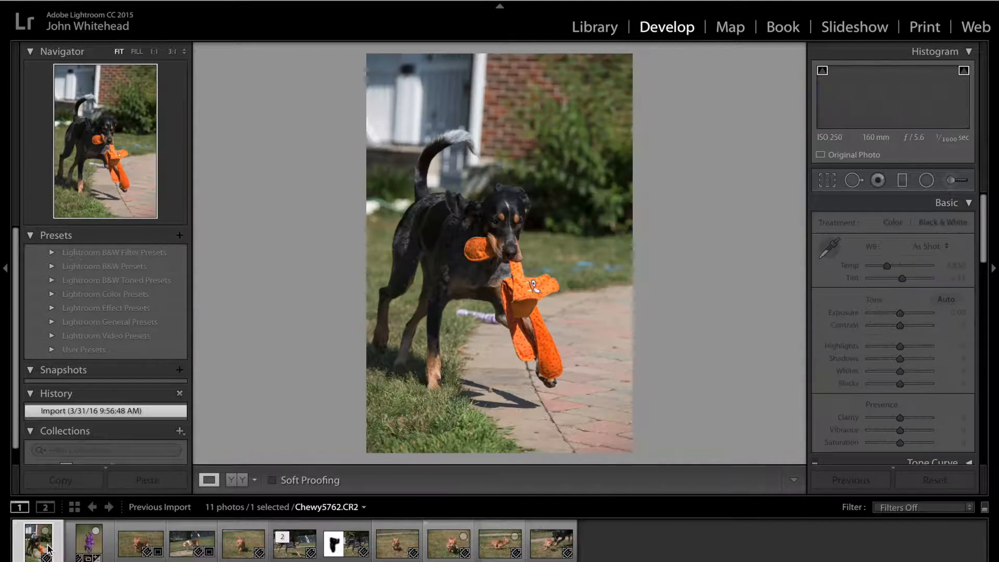
shift+click(560, 543)
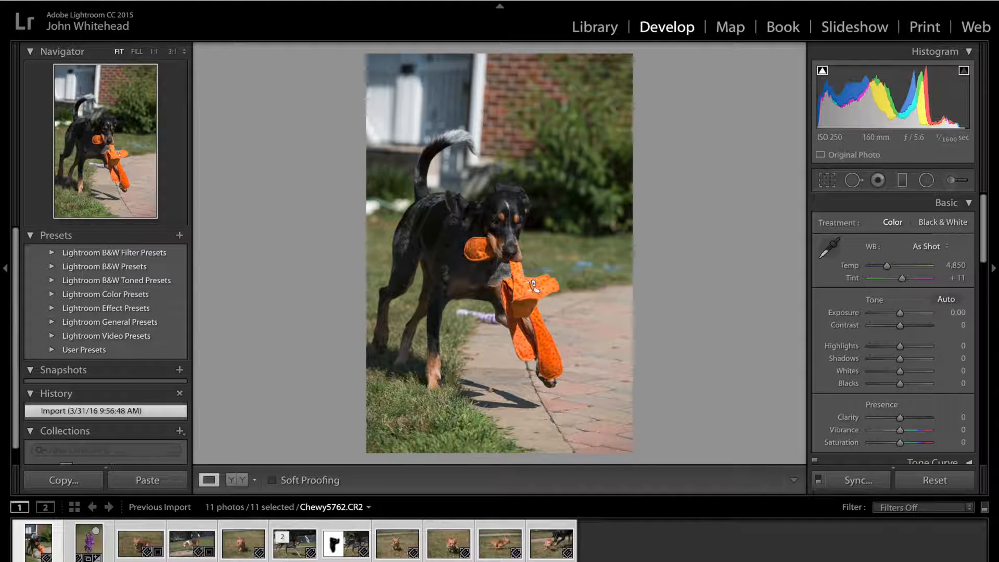
Open the export settings for the selected photos and set the destination subfolder to slideshowimagessized
click(108, 1)
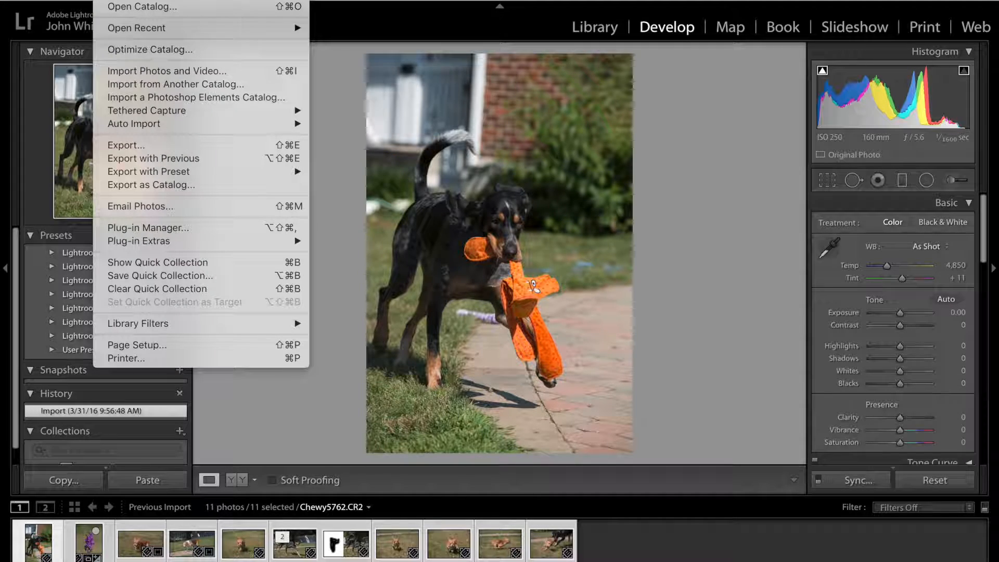
click(128, 146)
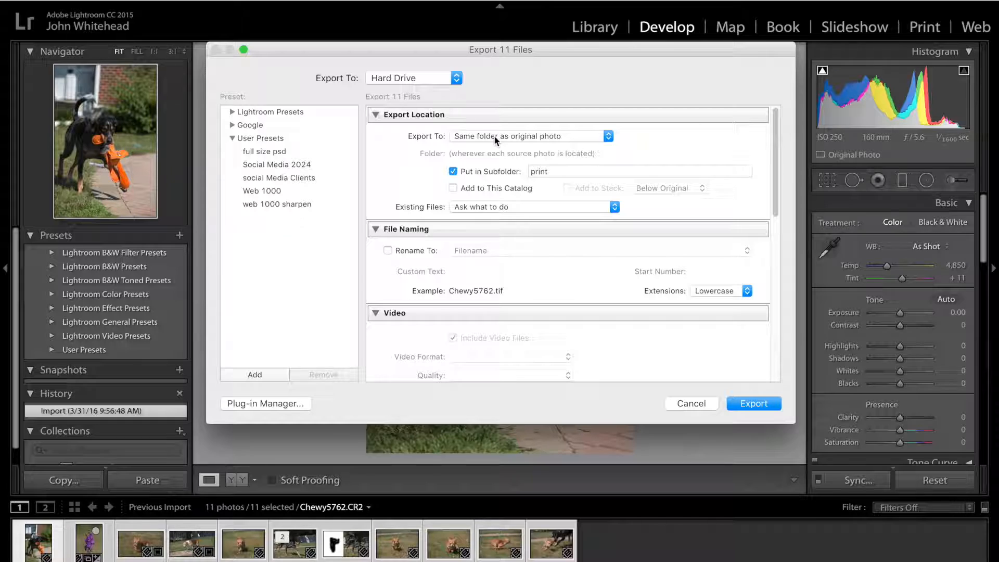
click(551, 170)
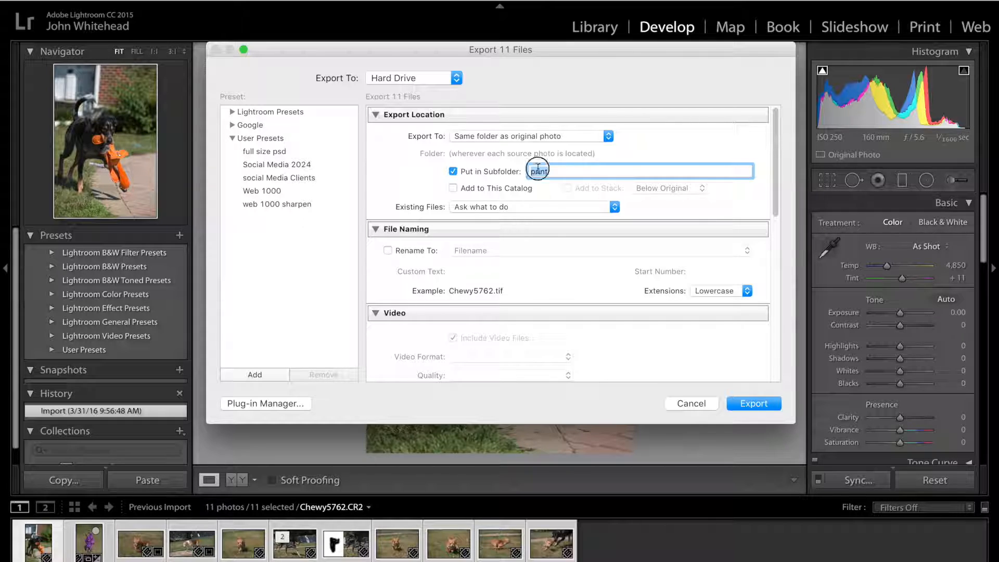
text(slideshowimagessized)
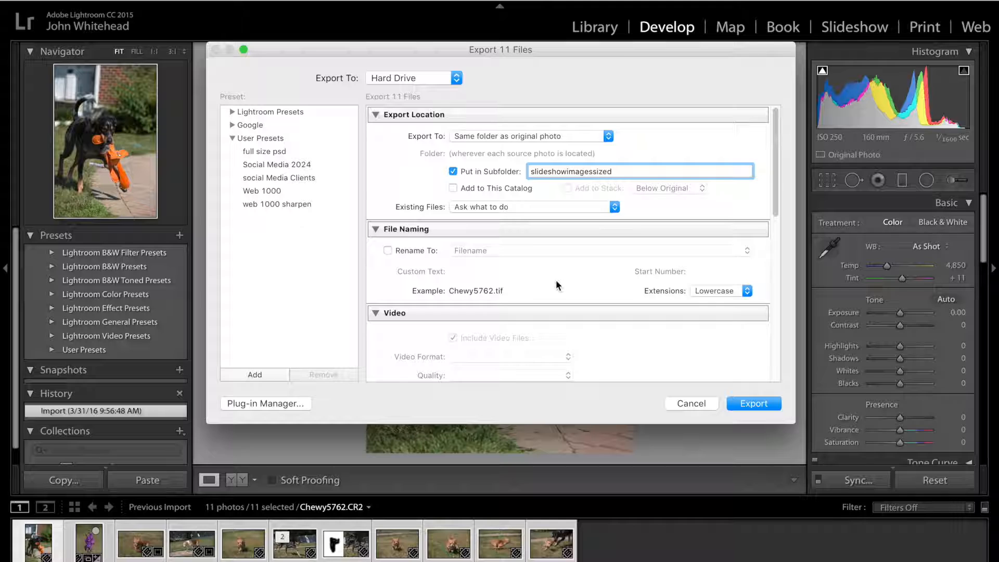
Rename the exported files with the Custom Name - Sequence template, using dog as the custom text
scroll(521, 270, down, 3)
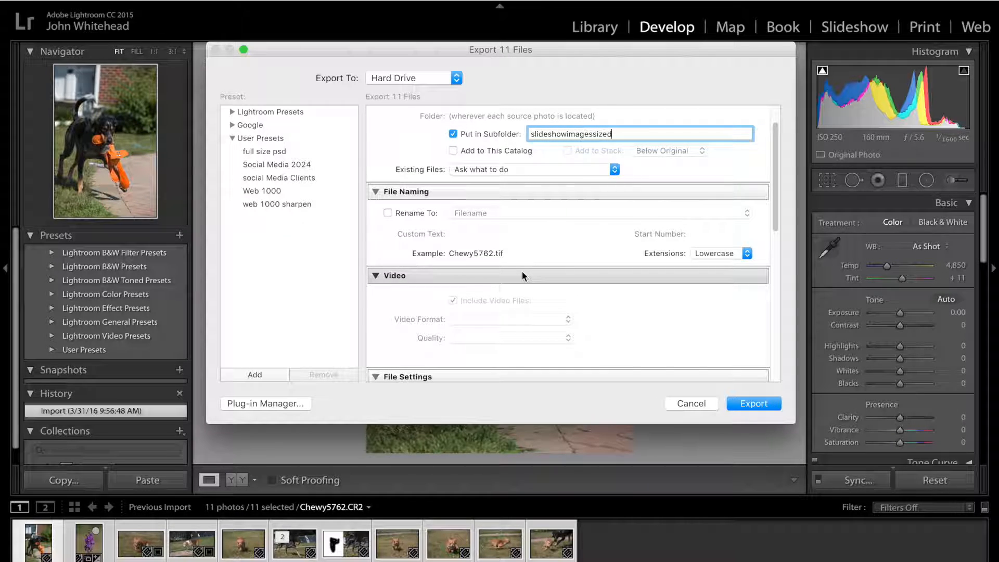
click(388, 213)
click(523, 216)
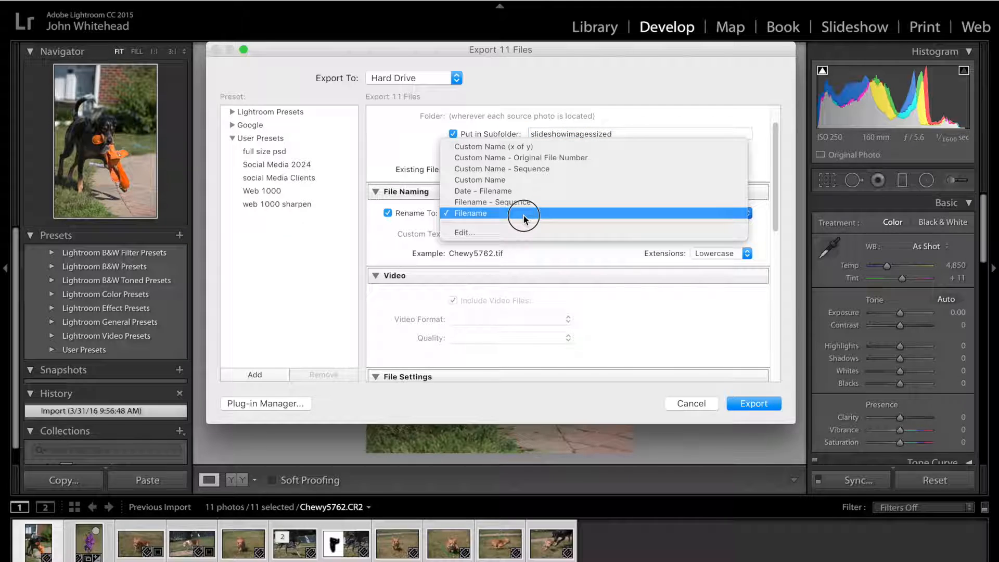
click(526, 169)
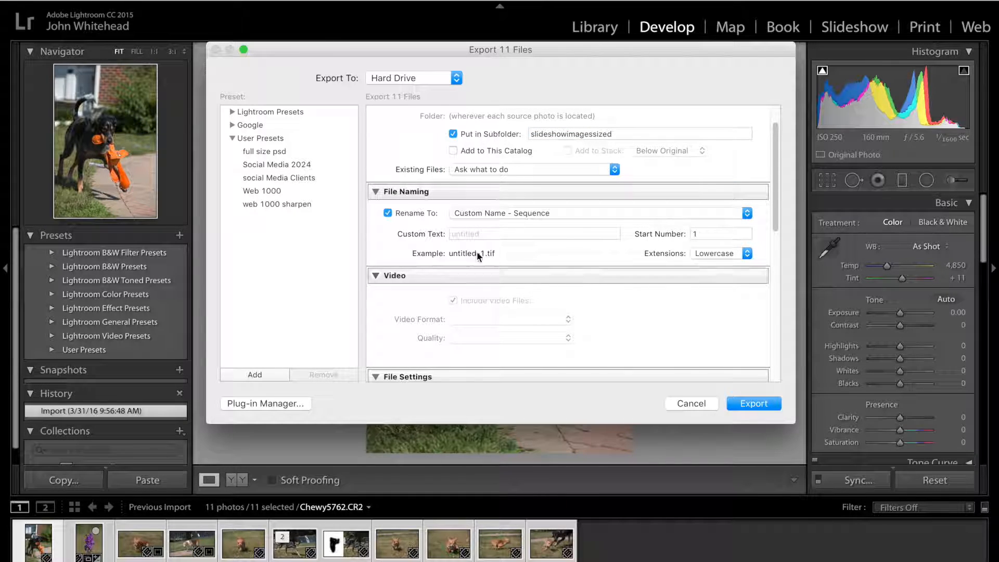
click(467, 235)
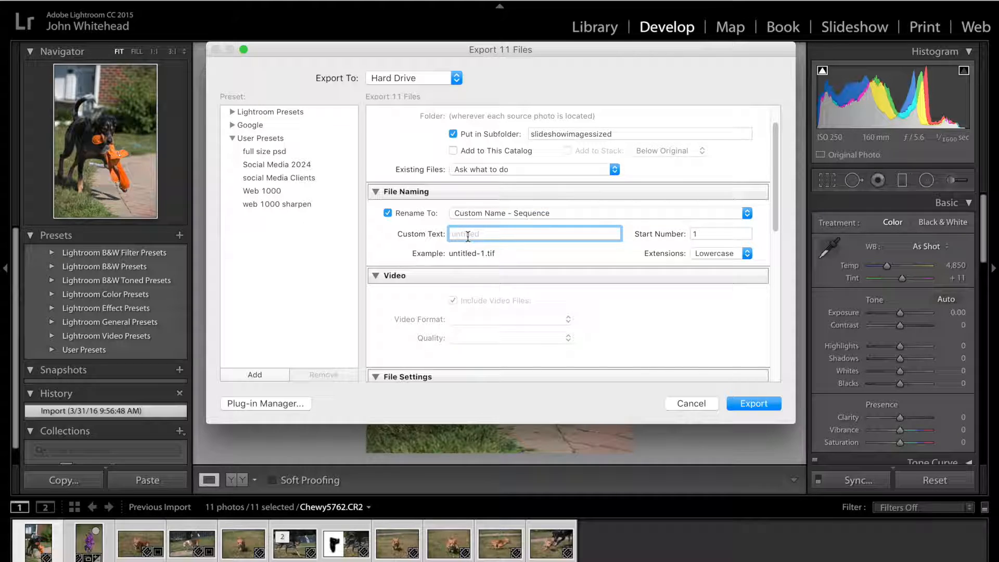
text(dog)
Set the export image format to JPEG and the colour space to sRGB
scroll(537, 233, down, 3)
scroll(507, 237, down, 2)
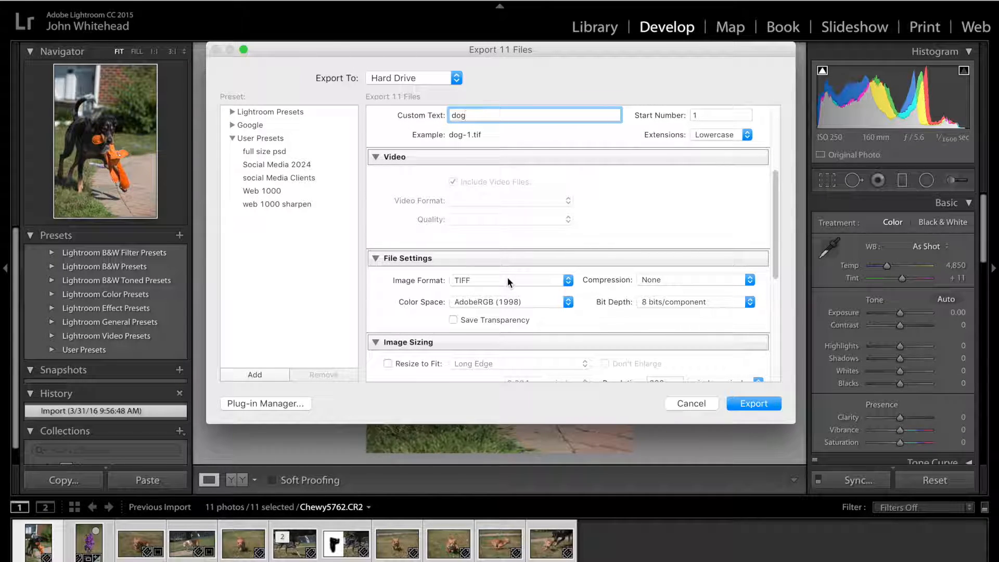
click(508, 280)
click(504, 257)
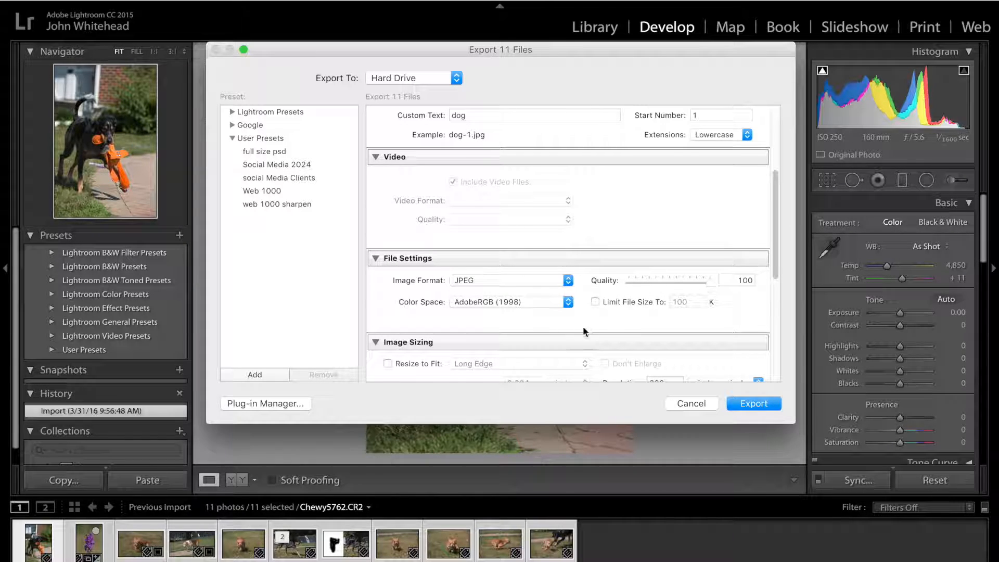
click(538, 305)
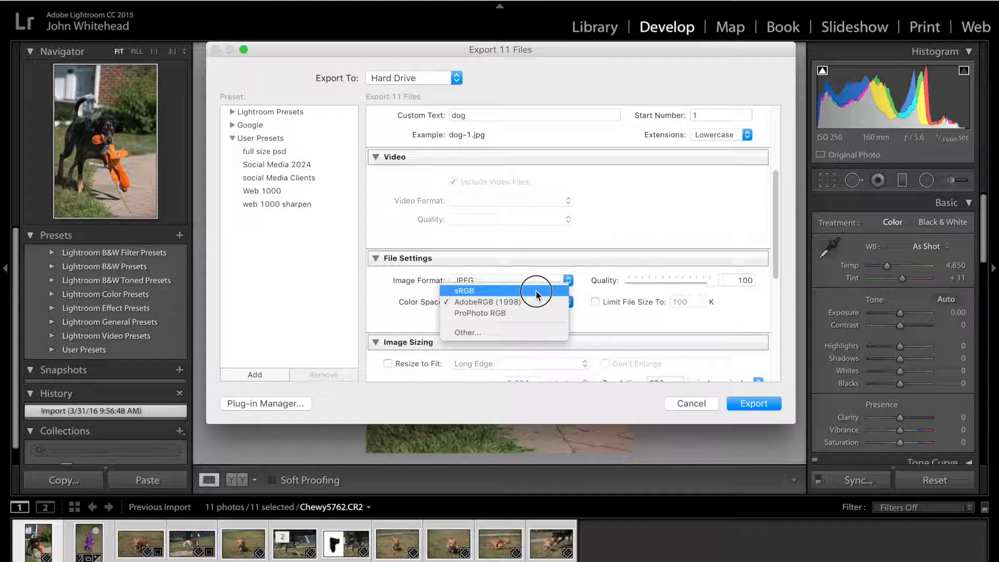
click(537, 291)
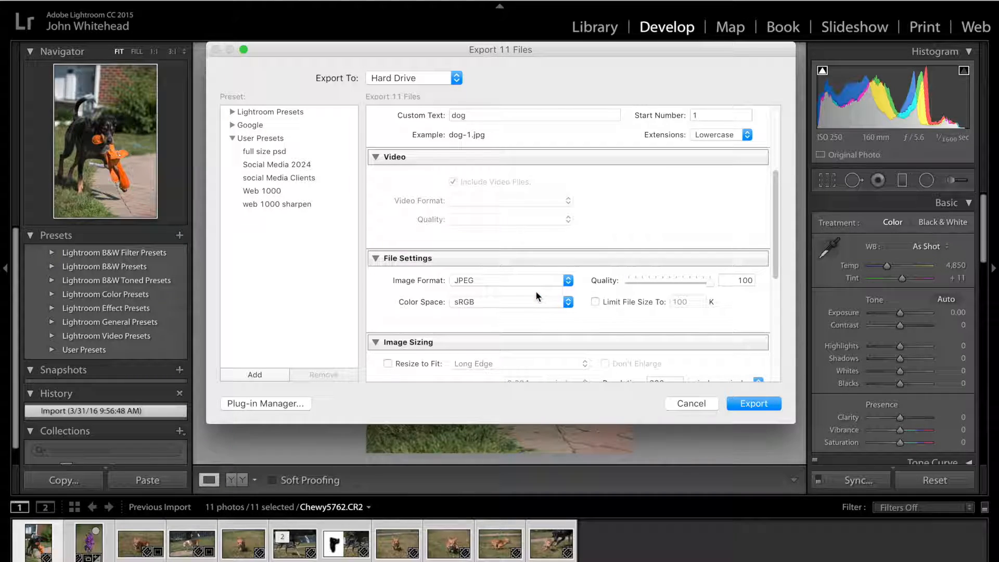
Enable resizing to fit the short edge and set it to 1080 pixels
scroll(648, 302, down, 1)
scroll(647, 298, down, 5)
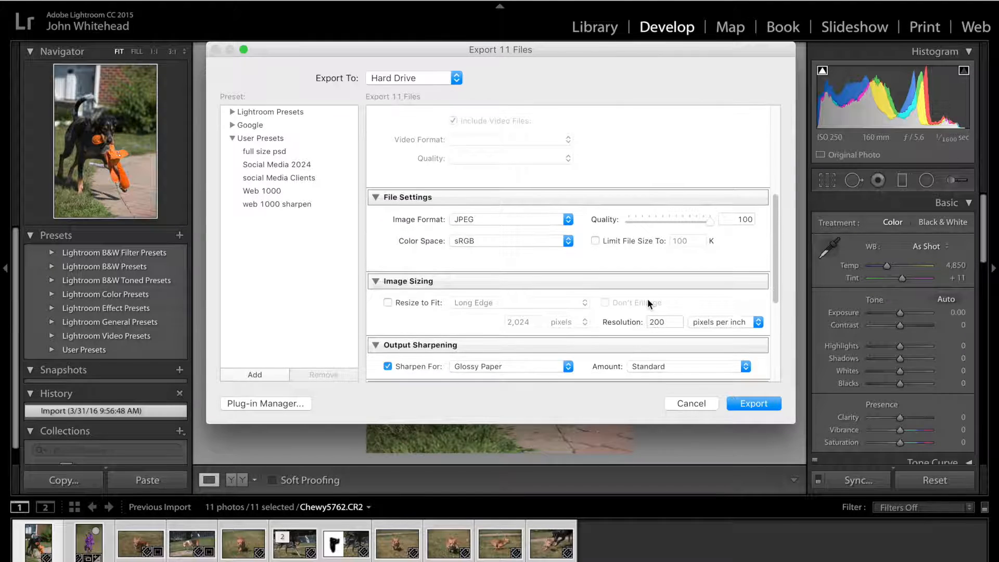
click(386, 295)
click(495, 294)
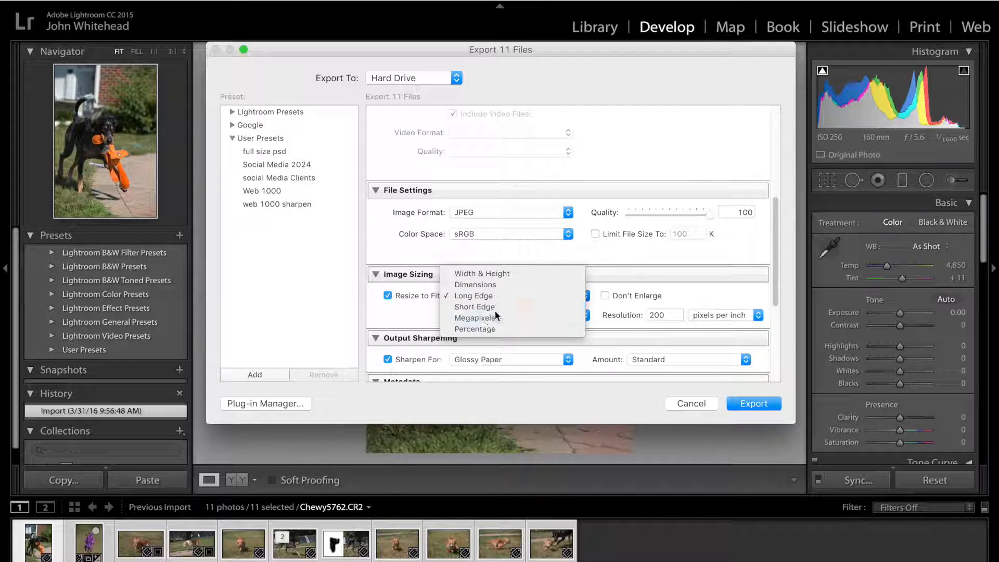
click(495, 310)
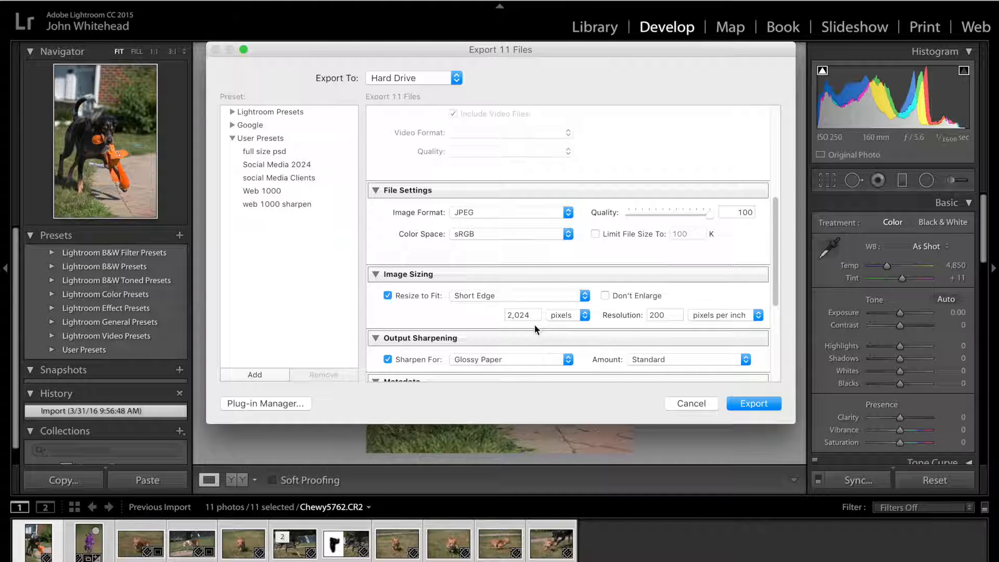
double_click(516, 313)
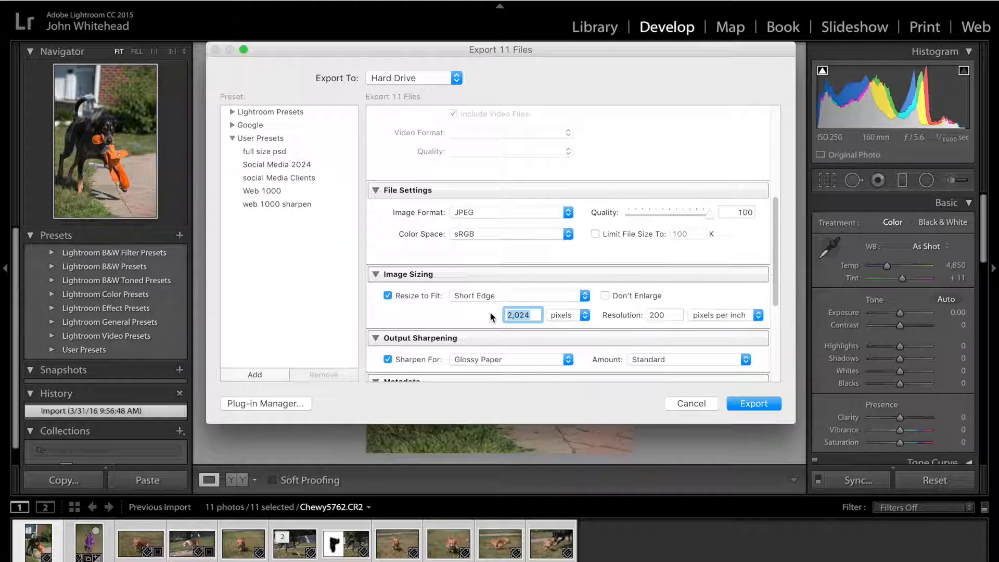
text(1080)
Set the output sharpening of the exported photos to Screen
scroll(679, 315, down, 3)
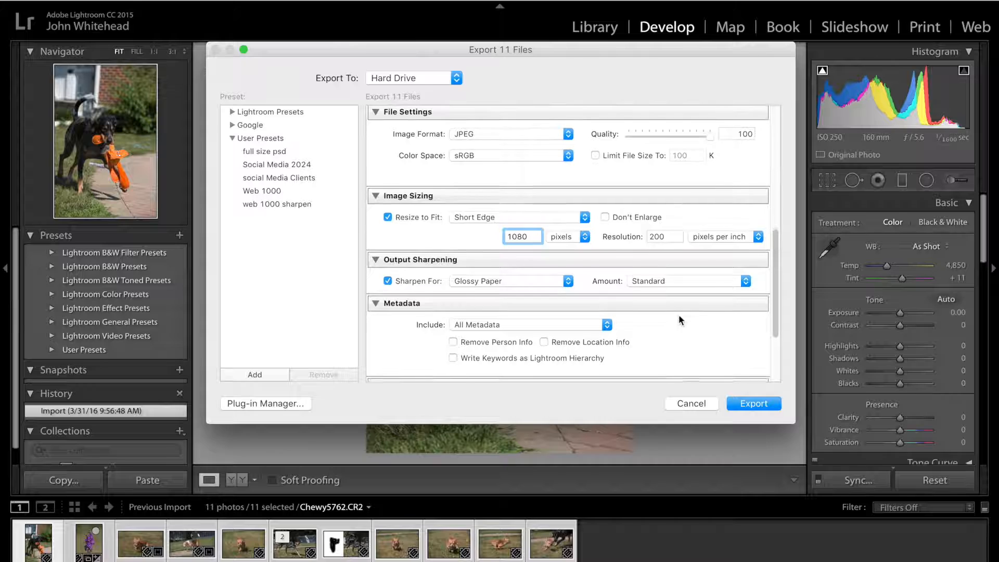
scroll(679, 315, down, 2)
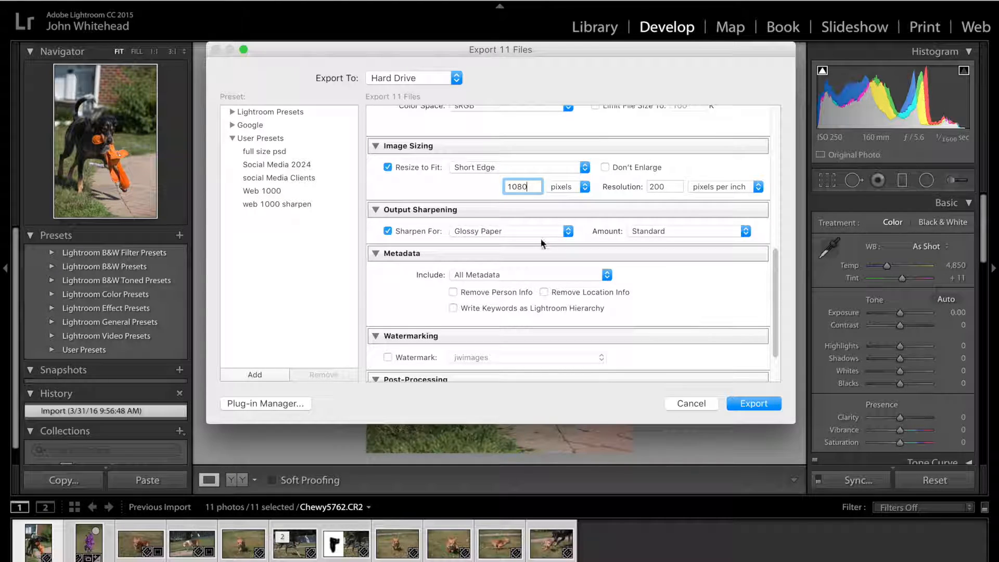
click(522, 231)
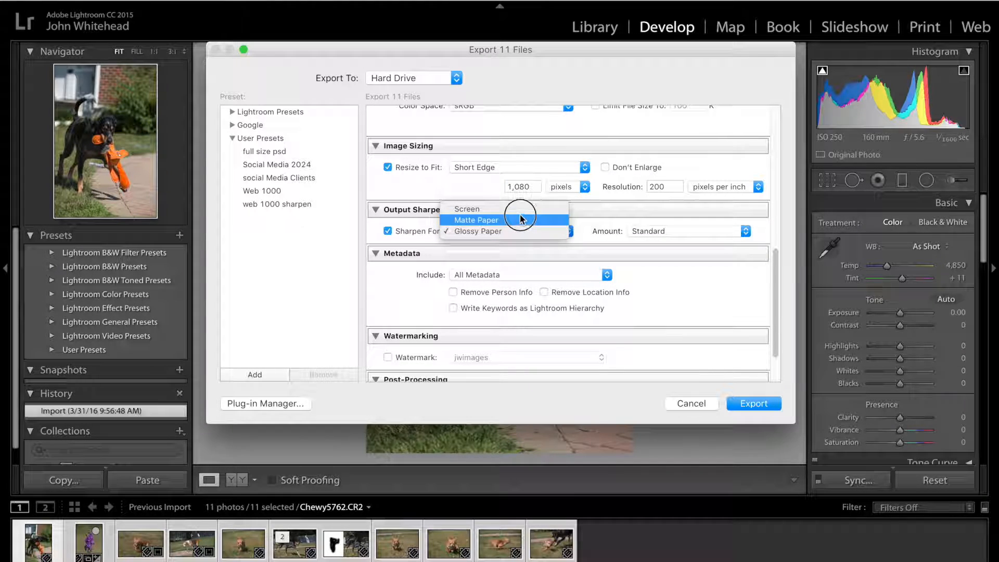
click(513, 208)
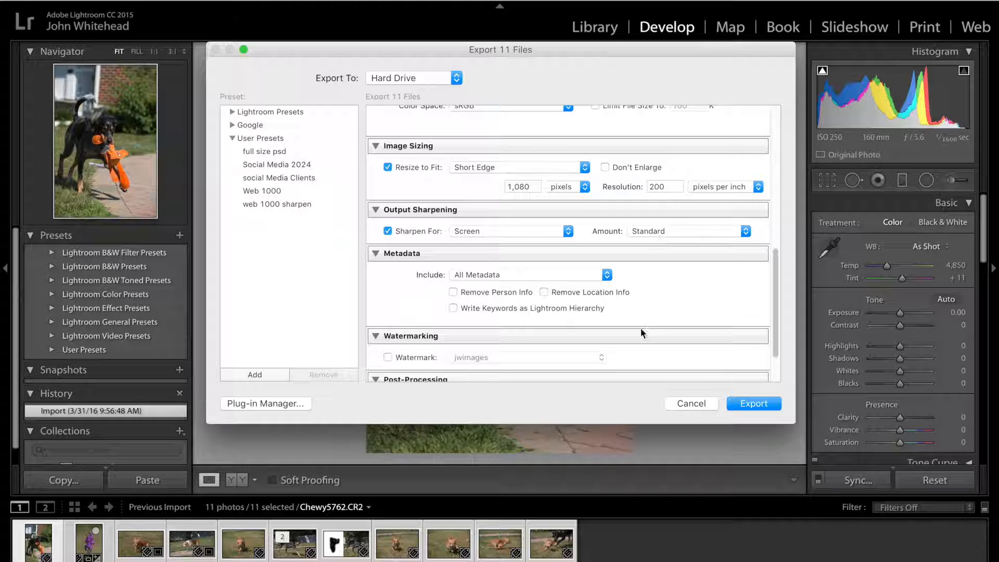
scroll(640, 327, down, 2)
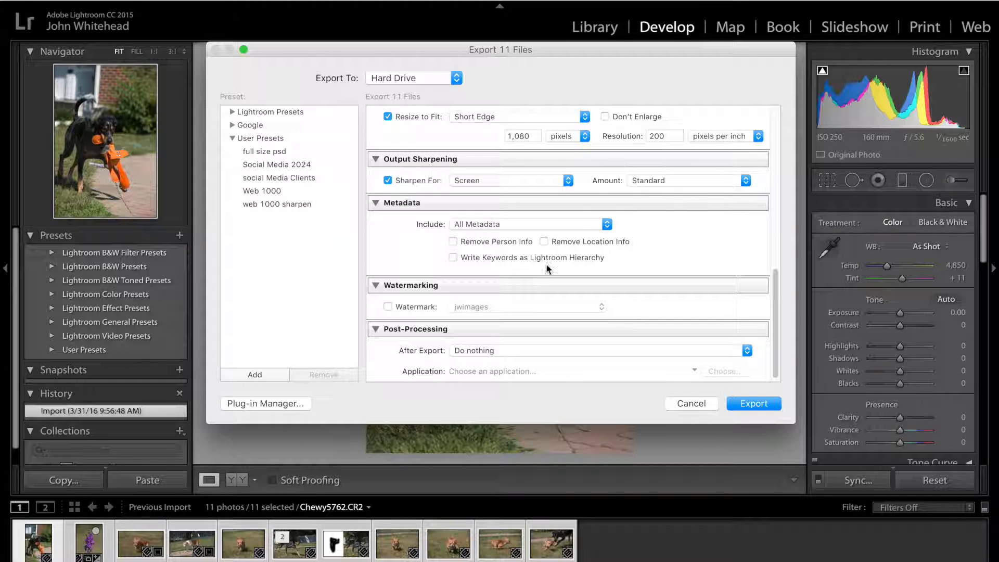
Export the 11 selected photos with the current export settings
scroll(536, 275, down, 1)
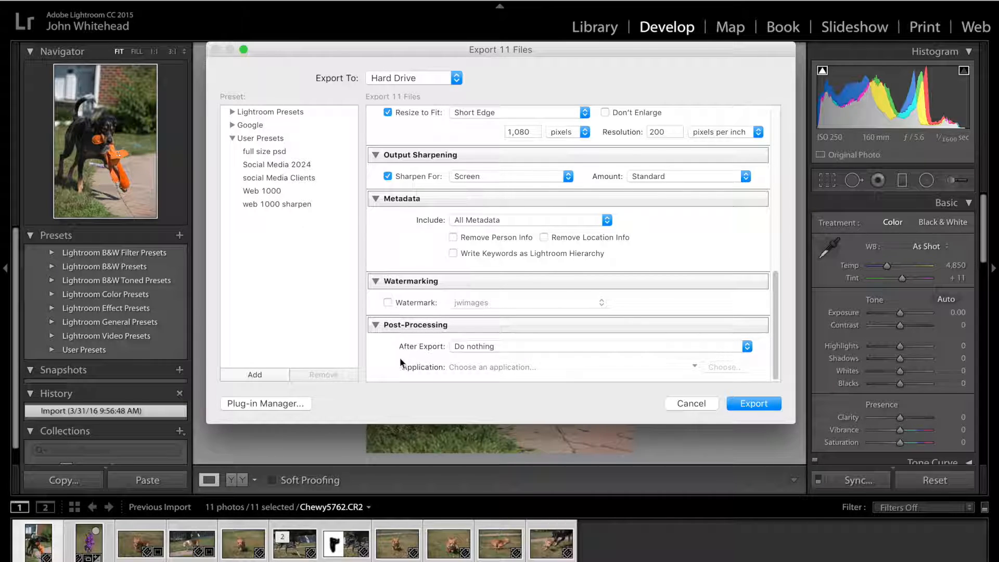
click(739, 404)
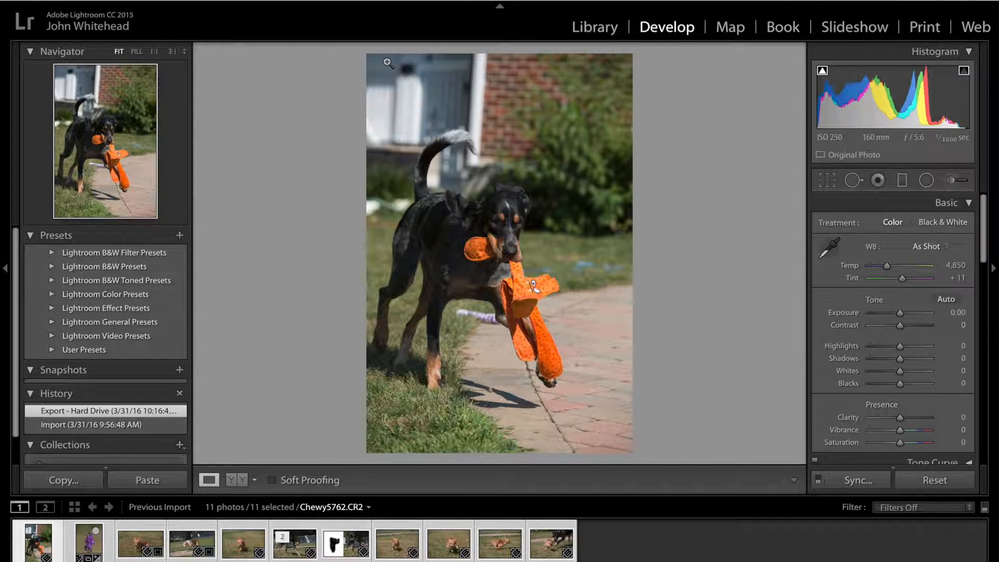
Switch to iMovie and create a new movie with No Theme, named Slideshow2
mouse_move(5, 199)
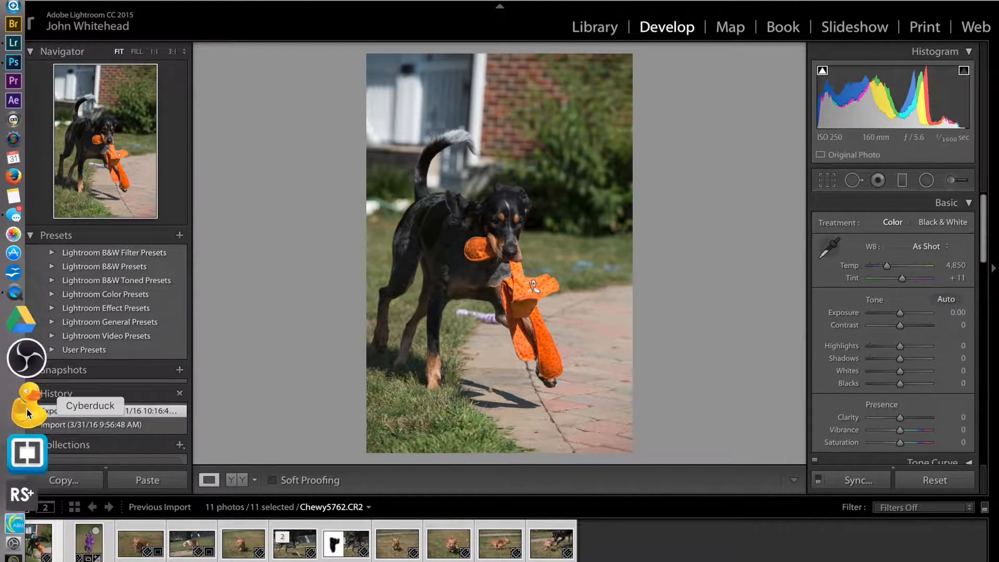
click(24, 518)
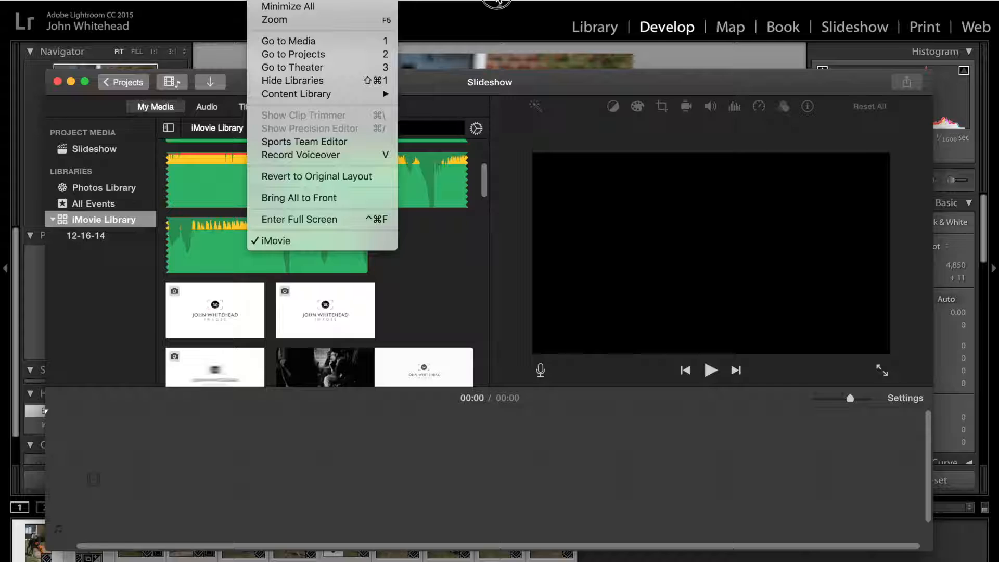
click(482, 105)
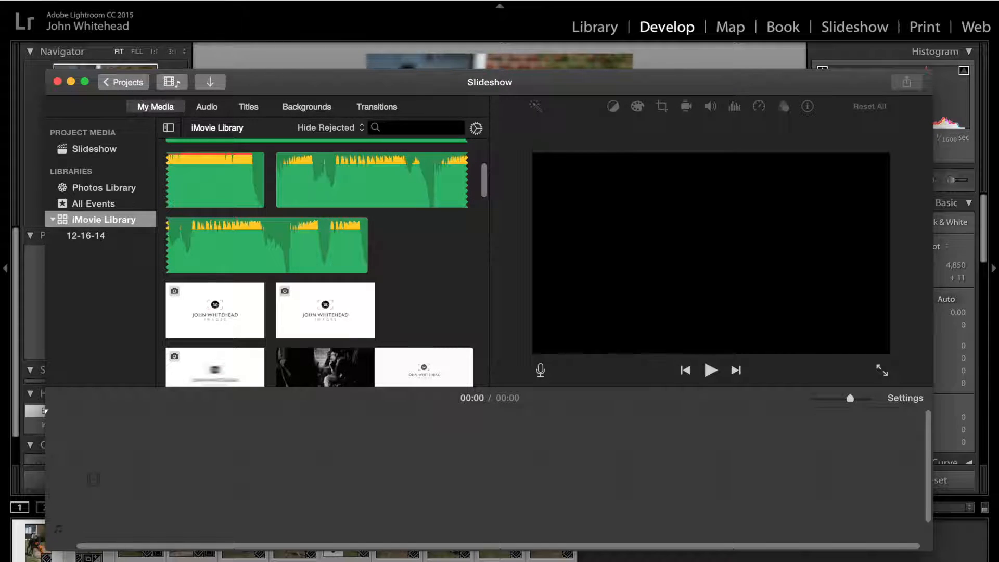
click(95, 1)
click(95, 1)
key(Return)
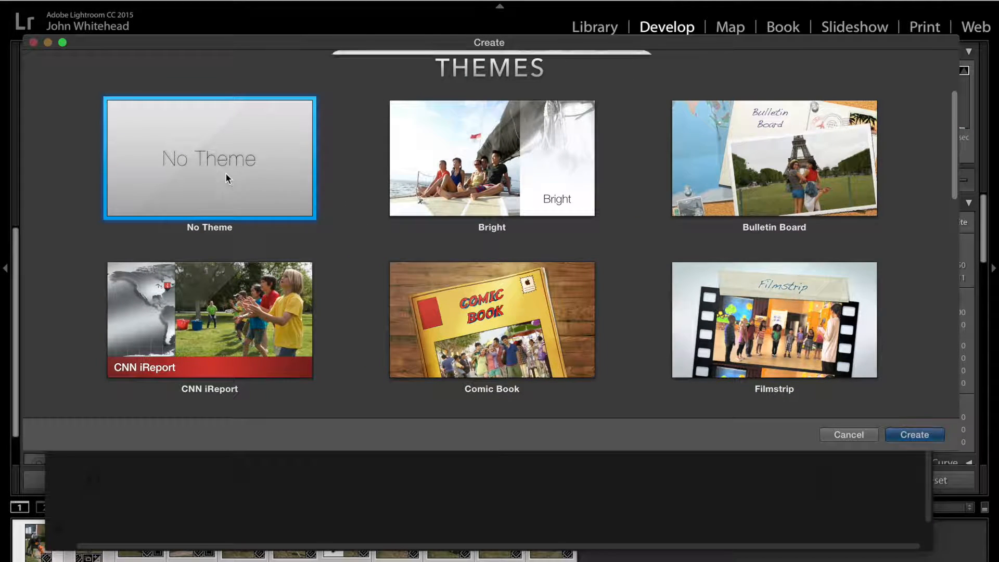
text(S)
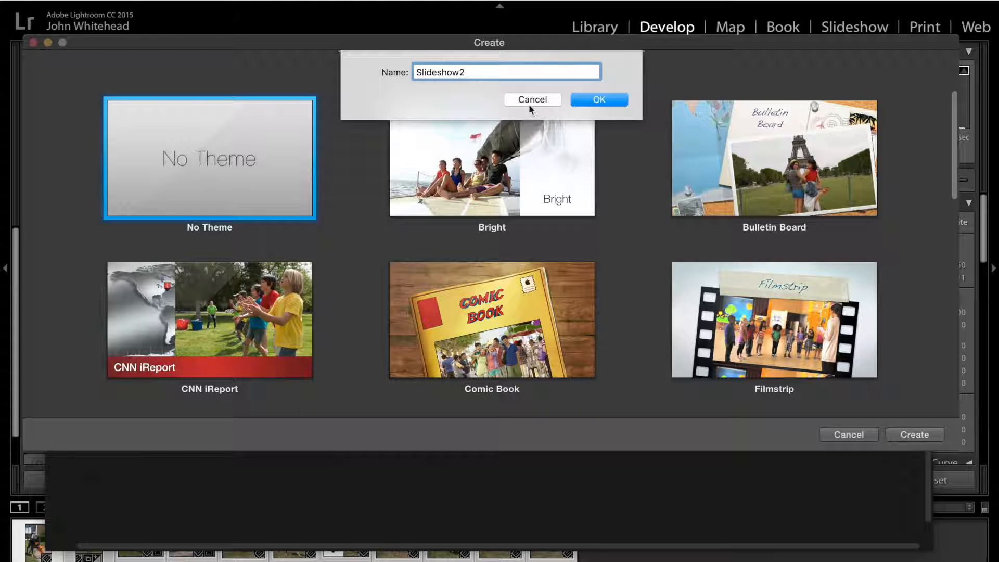
text(lideshow2)
click(617, 100)
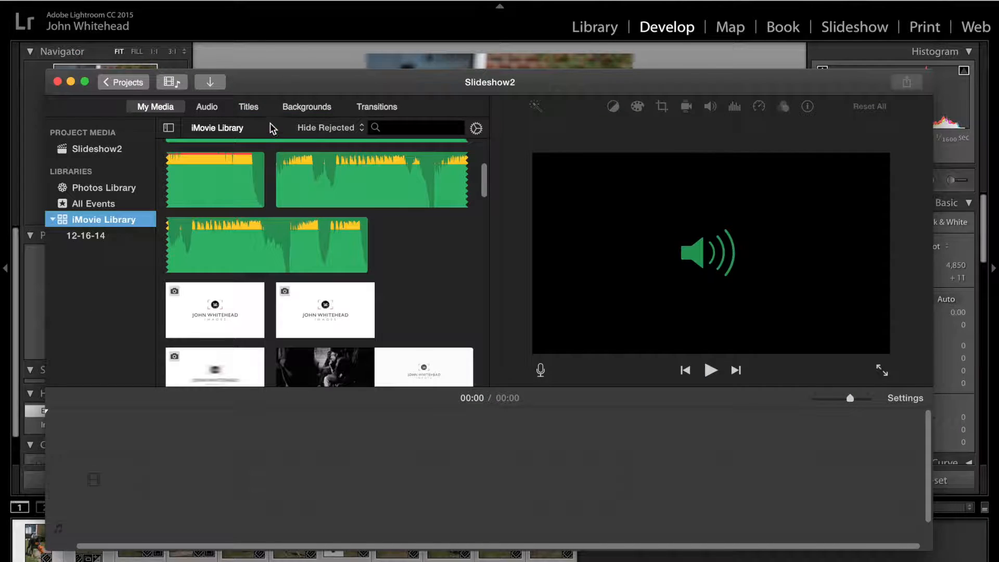
Start a media import into the project, browse the external drive and collapse its Photography Videosl folder
click(212, 82)
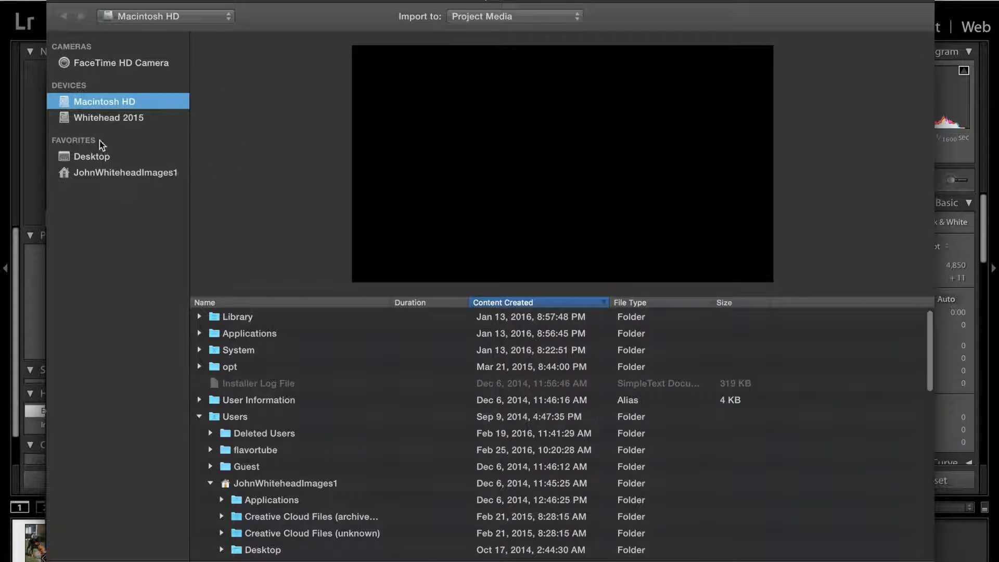
click(61, 118)
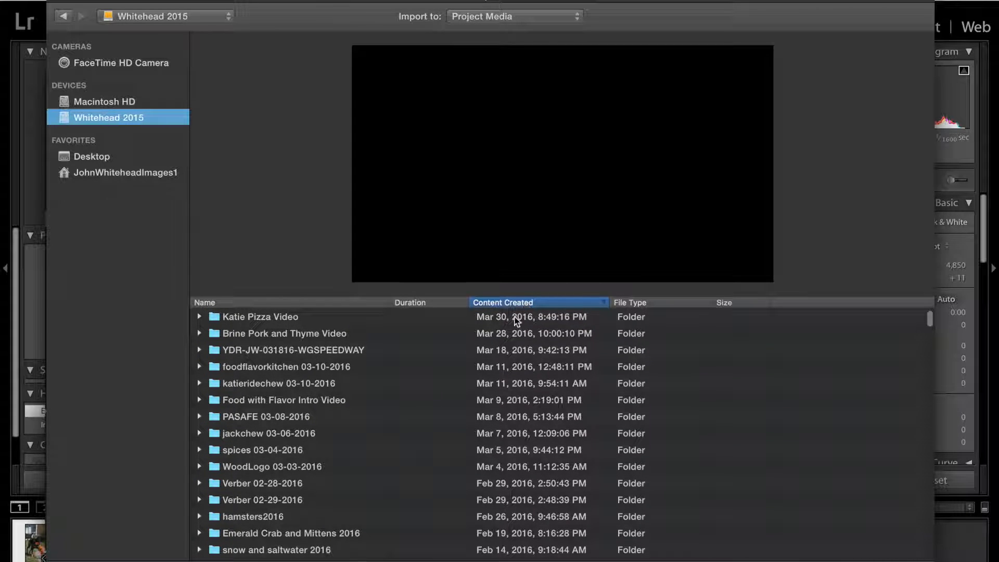
scroll(482, 367, down, 3)
scroll(482, 368, down, 4)
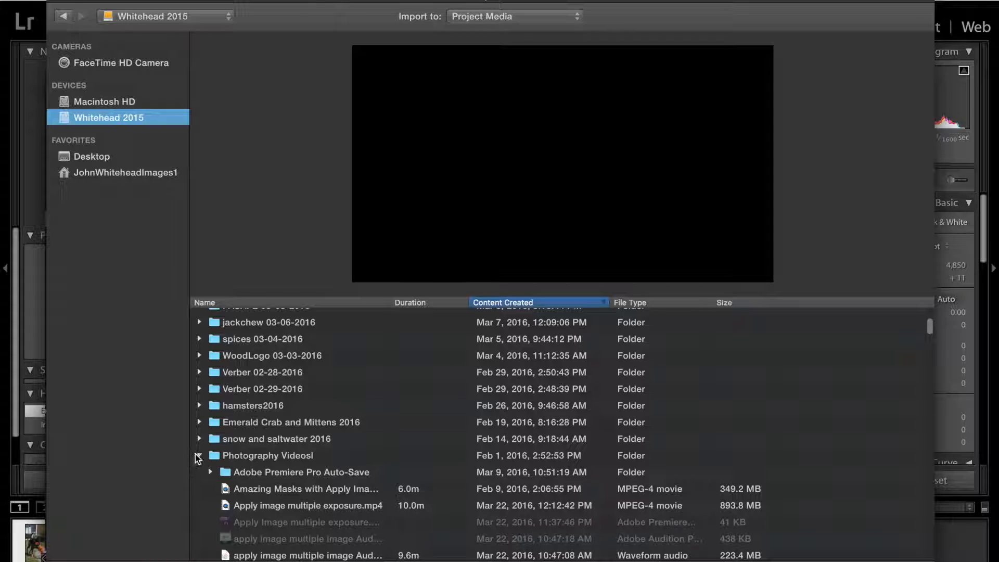
click(198, 455)
scroll(229, 435, down, 7)
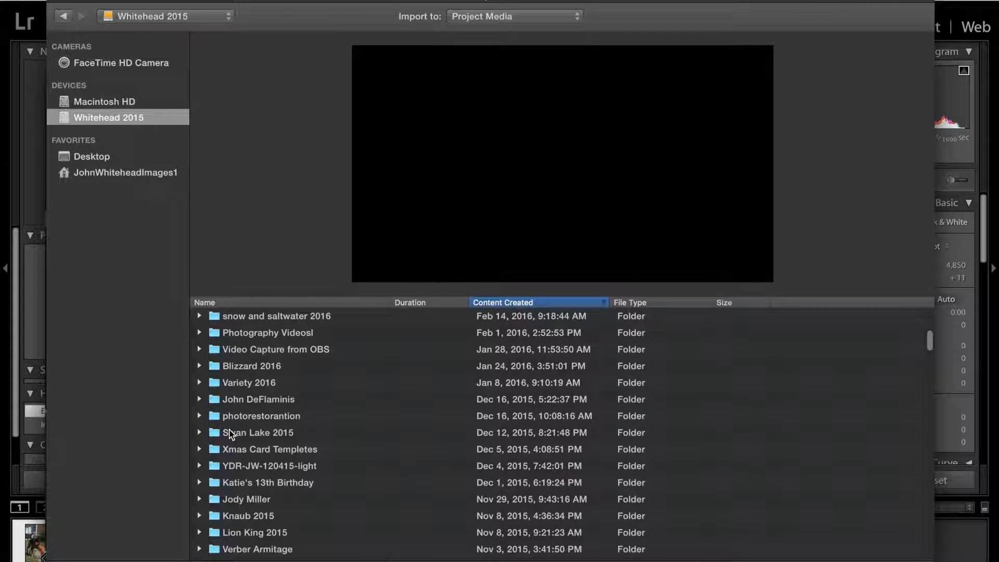
Sort the drive's contents by name and expand the Dogs and Chewy folder
click(242, 302)
scroll(259, 386, down, 3)
scroll(259, 386, down, 6)
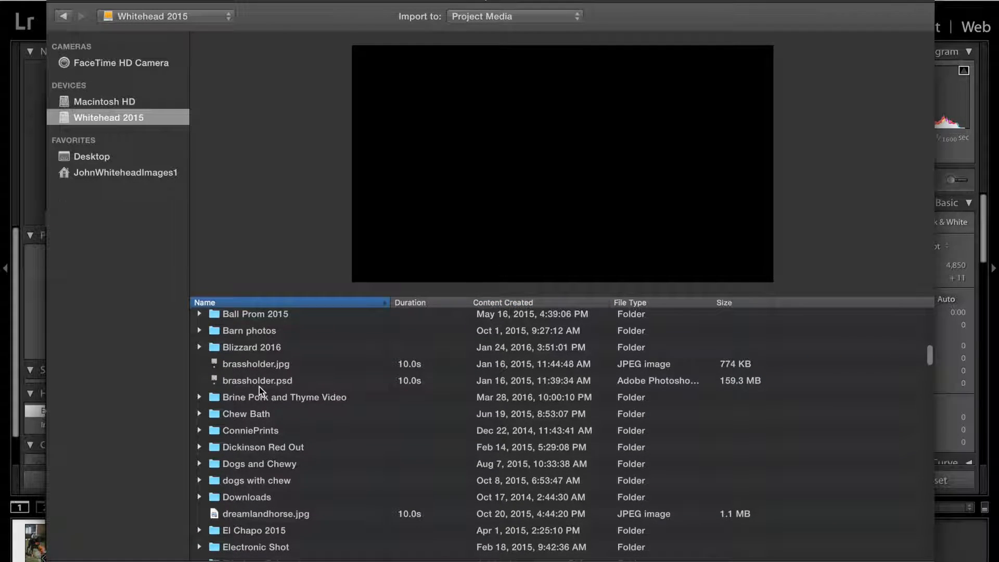
scroll(259, 386, down, 1)
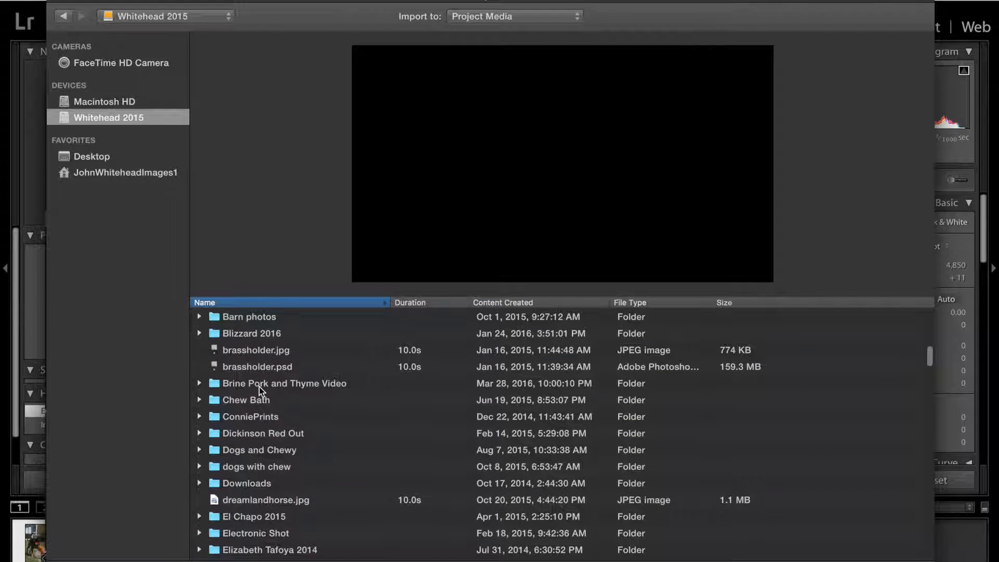
click(198, 450)
Find and open the slideshowimagessized folder at the end of the Dogs and Chewy folder
scroll(225, 454, down, 10)
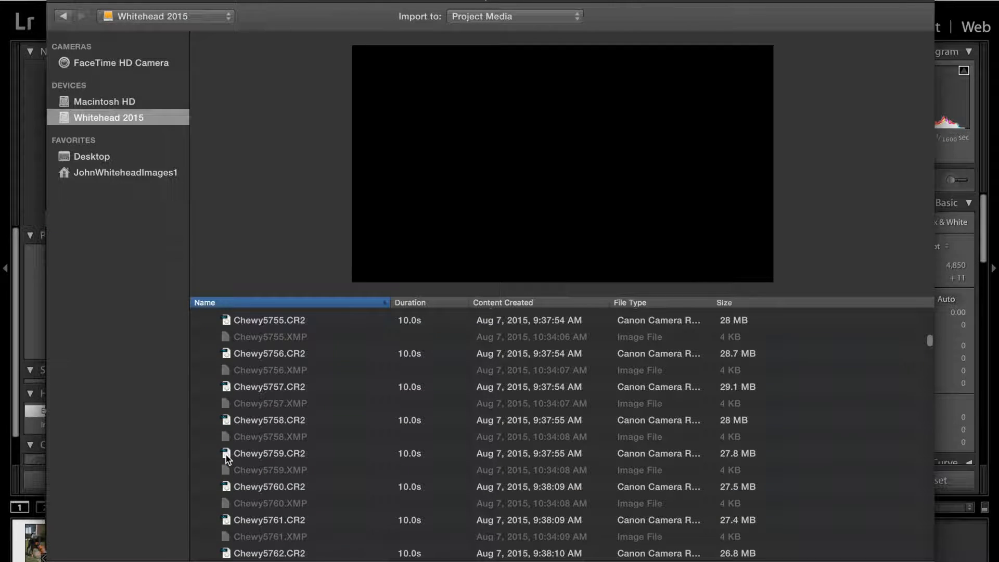
scroll(227, 457, down, 20)
scroll(225, 455, down, 20)
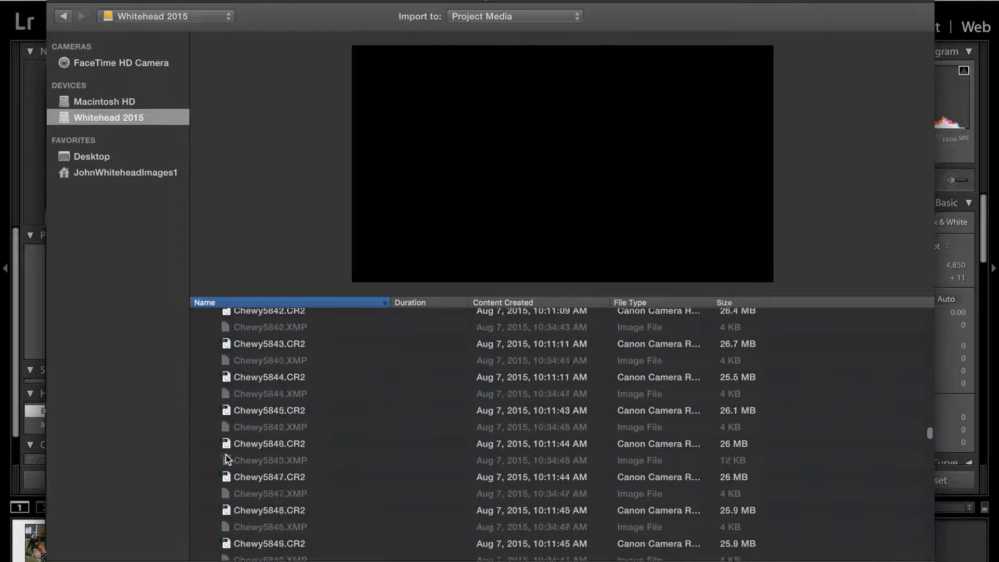
scroll(227, 459, down, 20)
scroll(226, 457, down, 20)
scroll(225, 455, up, 15)
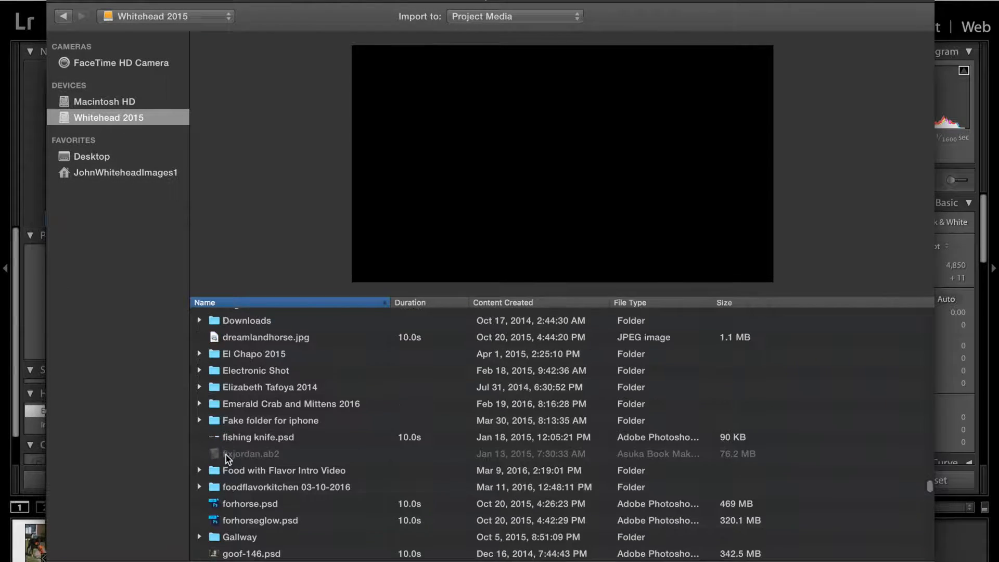
scroll(226, 455, up, 5)
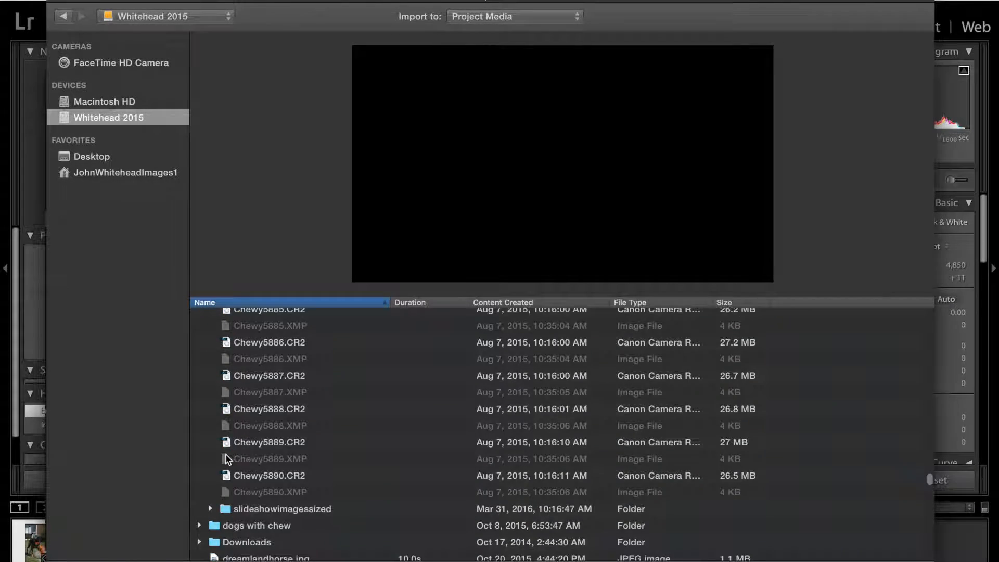
double_click(226, 509)
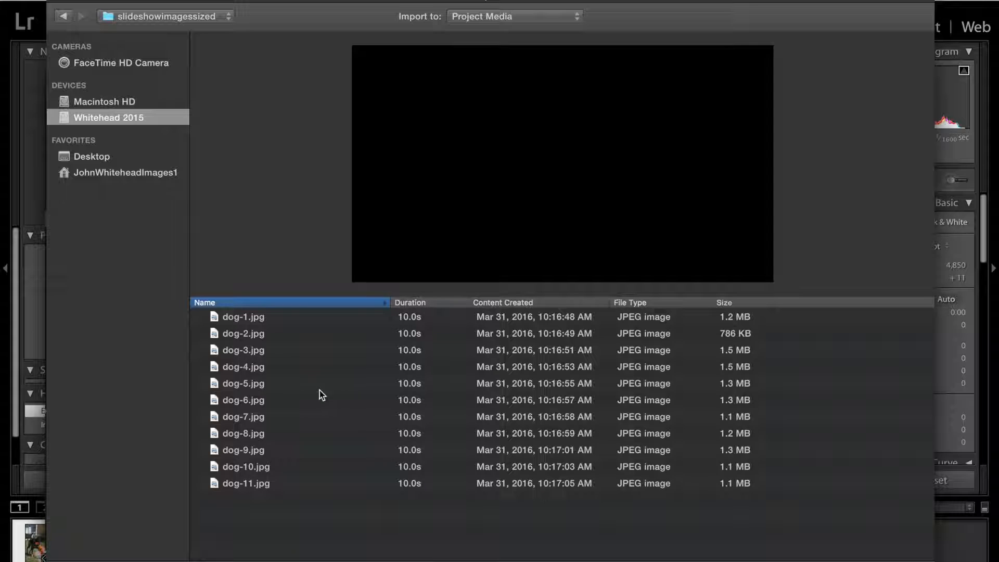
Import all the images from dog-1.jpg to dog-11.jpg into the project media
click(261, 317)
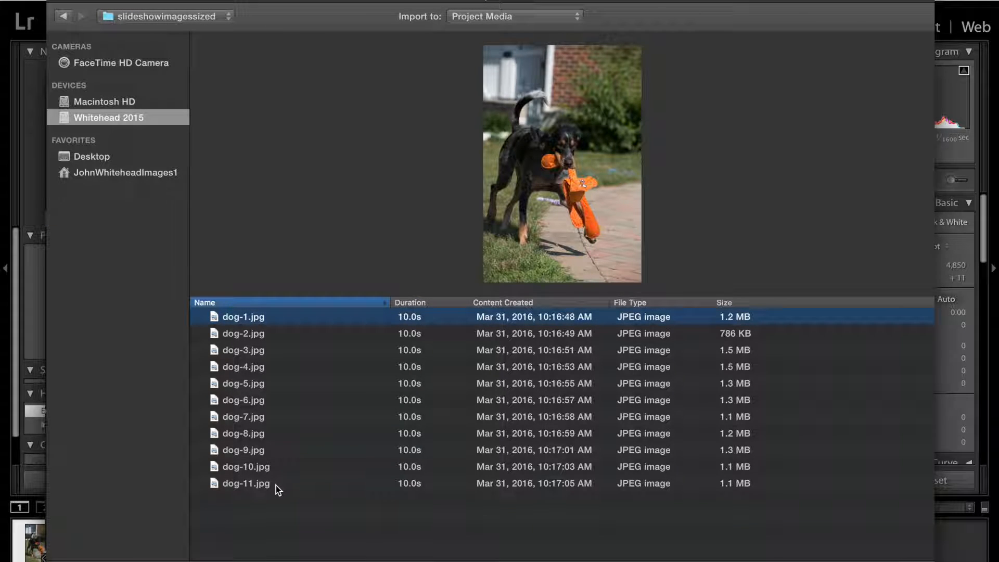
shift+click(274, 484)
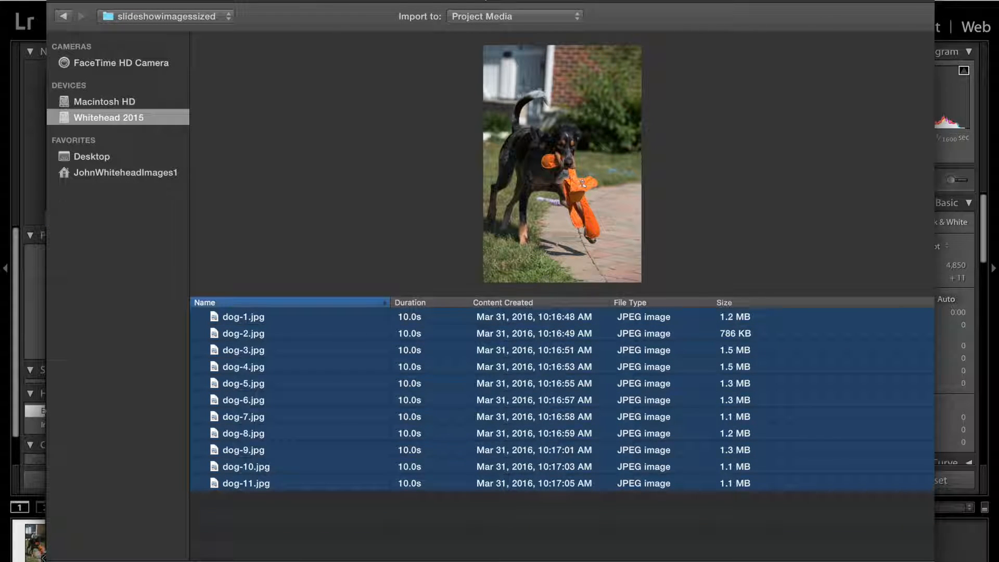
key(Return)
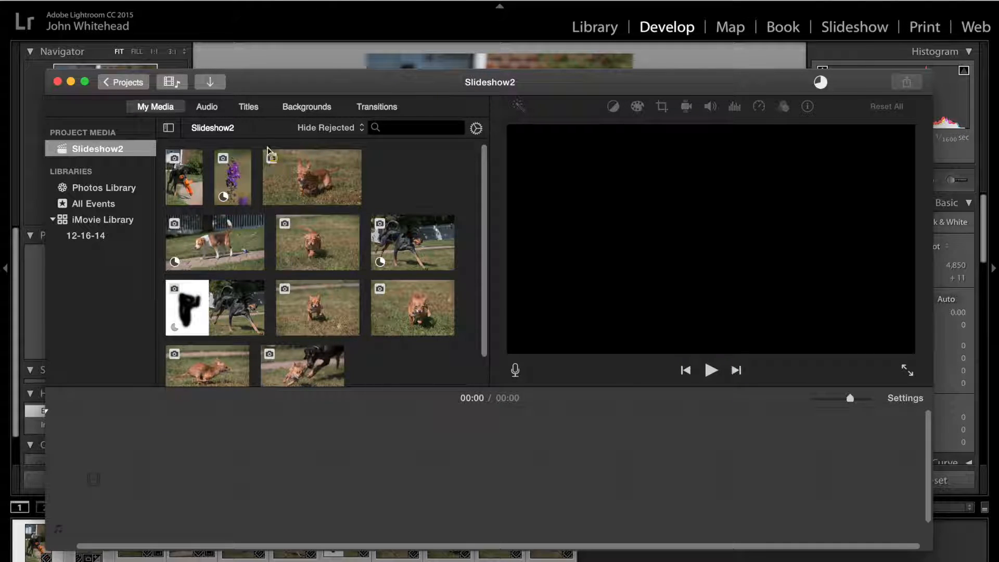
Add the Gravity title to the start of the empty timeline
click(249, 107)
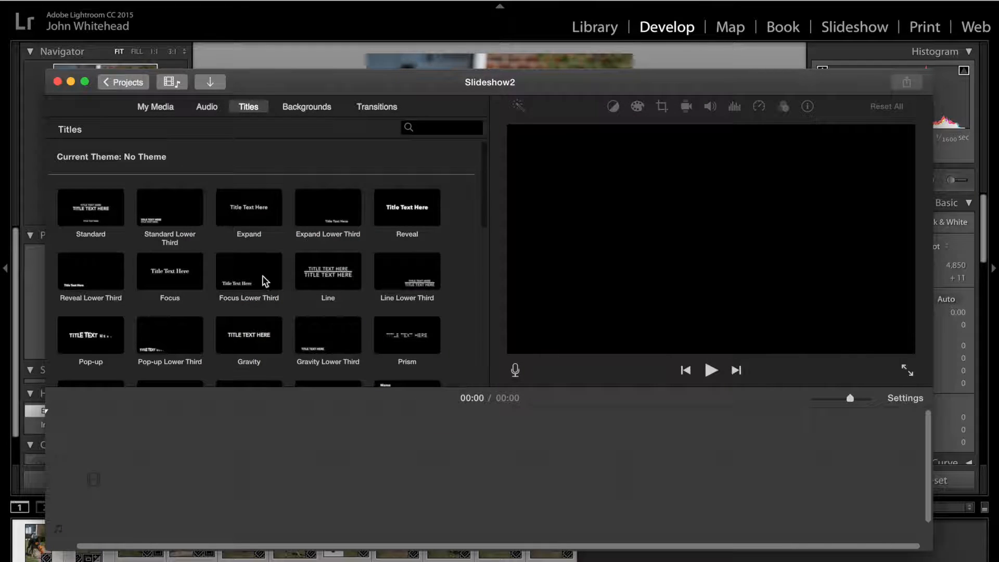
scroll(234, 272, down, 5)
scroll(234, 270, up, 5)
scroll(234, 270, down, 5)
scroll(234, 271, up, 3)
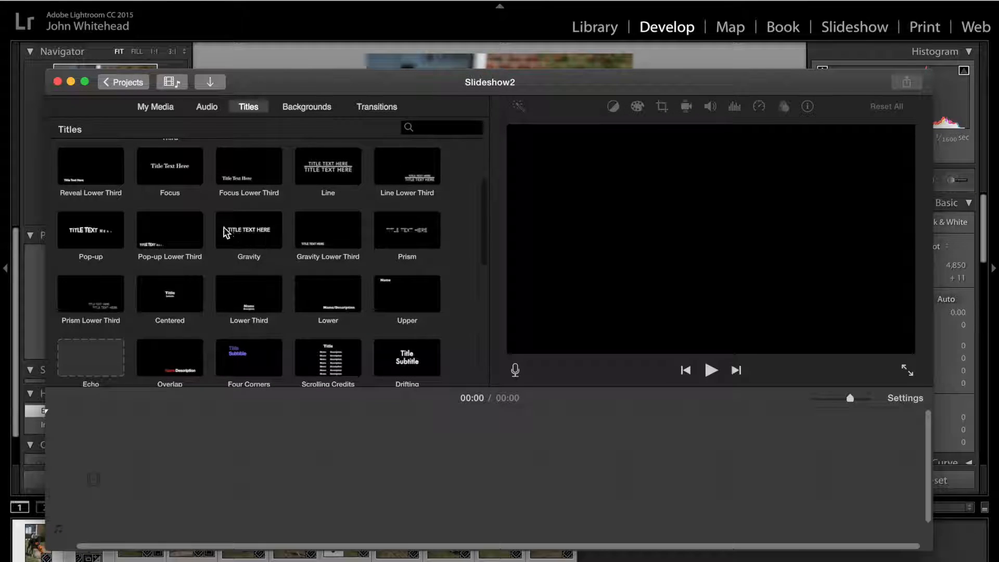
click(251, 231)
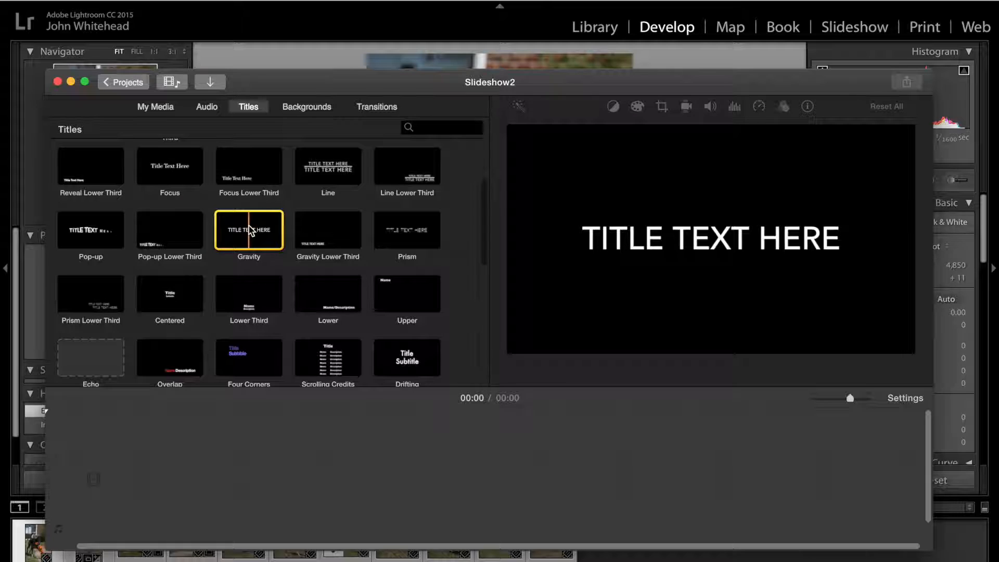
drag(252, 231, 52, 478)
Replace the placeholder text of the Gravity title with DOGS
double_click(224, 473)
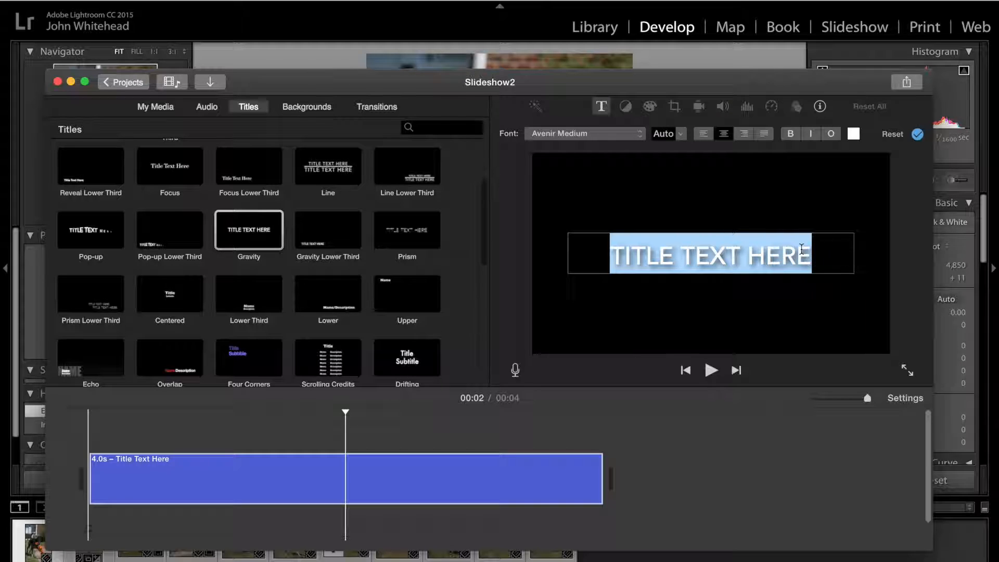
click(801, 249)
drag(814, 255, 601, 254)
text(DOG)
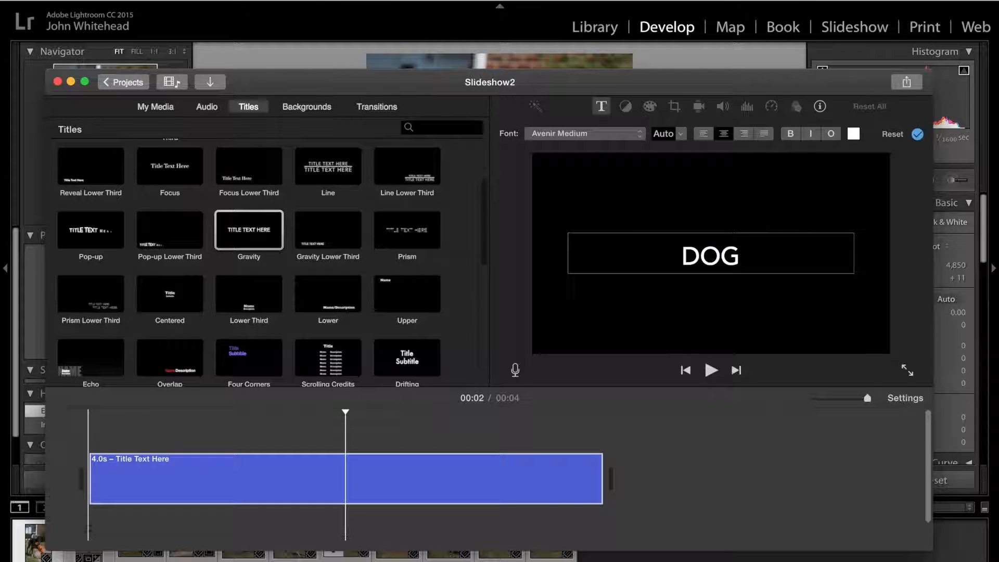
text(S)
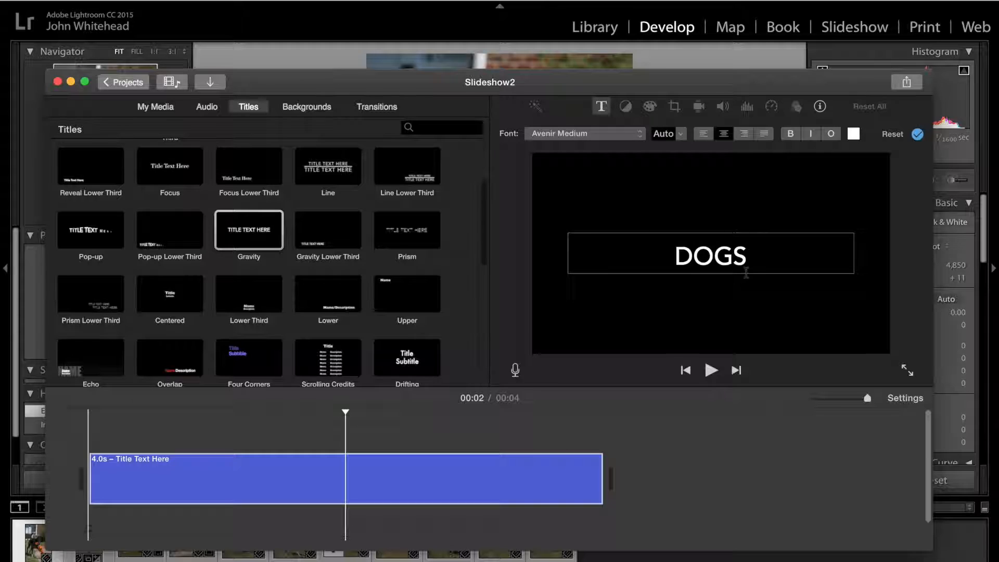
Set the font of the DOGS title text to Big Caslon Medium
drag(747, 256, 677, 255)
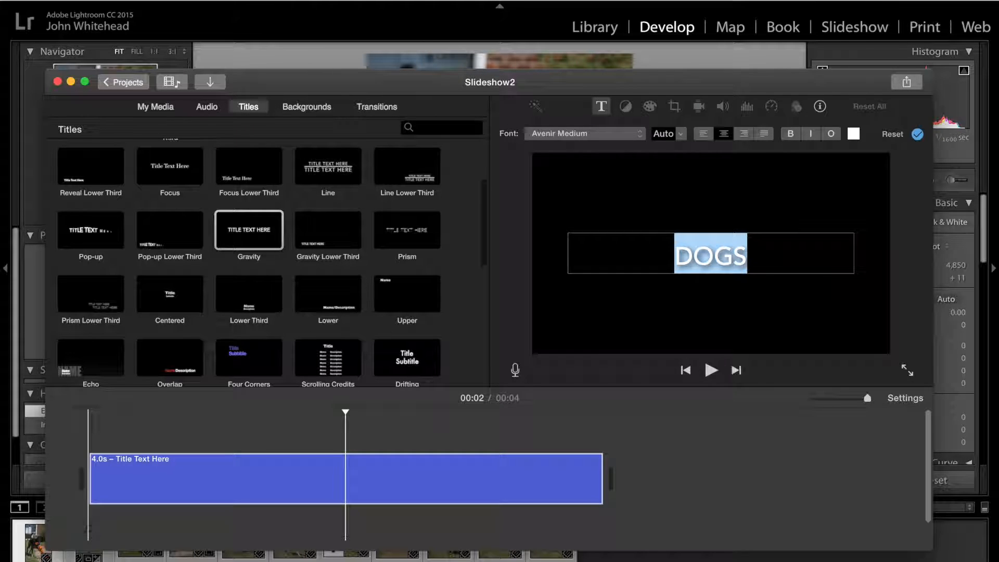
click(193, 1)
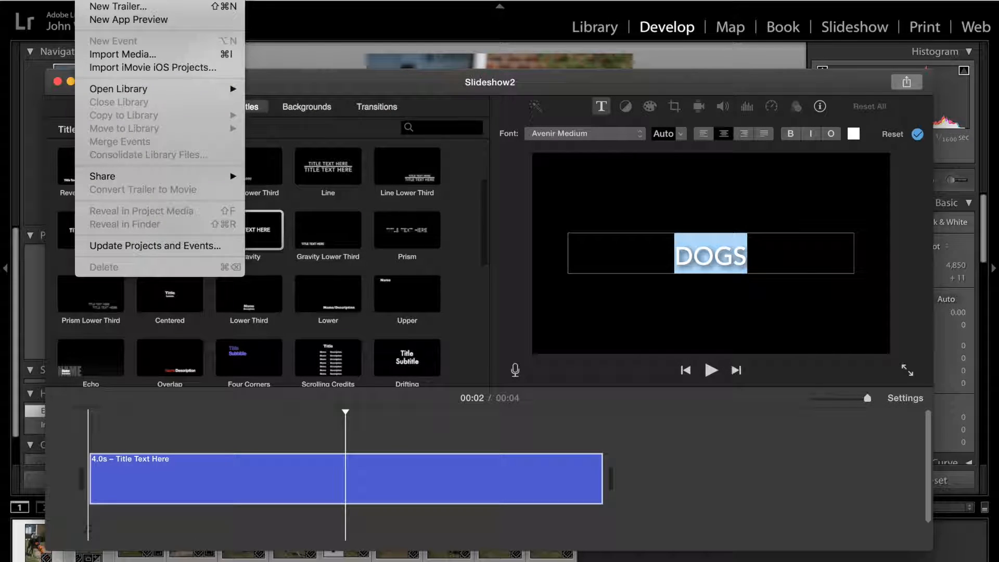
key(Escape)
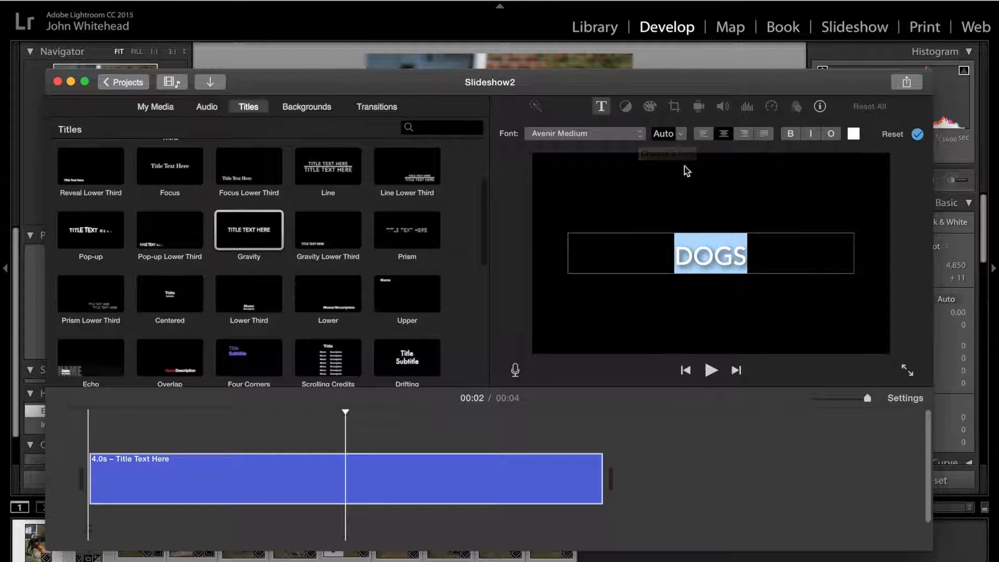
click(634, 136)
drag(633, 134, 620, 297)
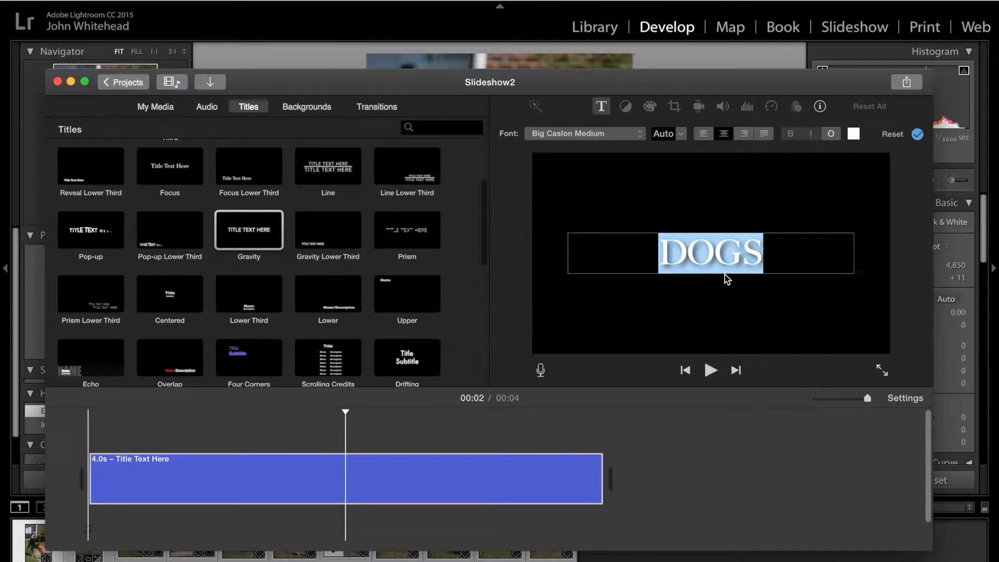
Set the font size of the DOGS title text to 200
click(677, 136)
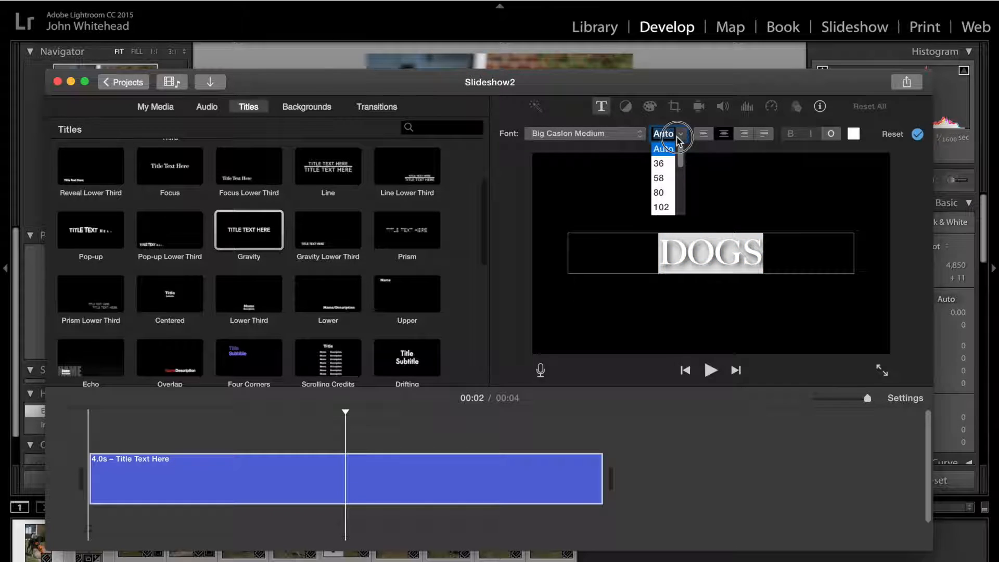
drag(678, 141, 662, 211)
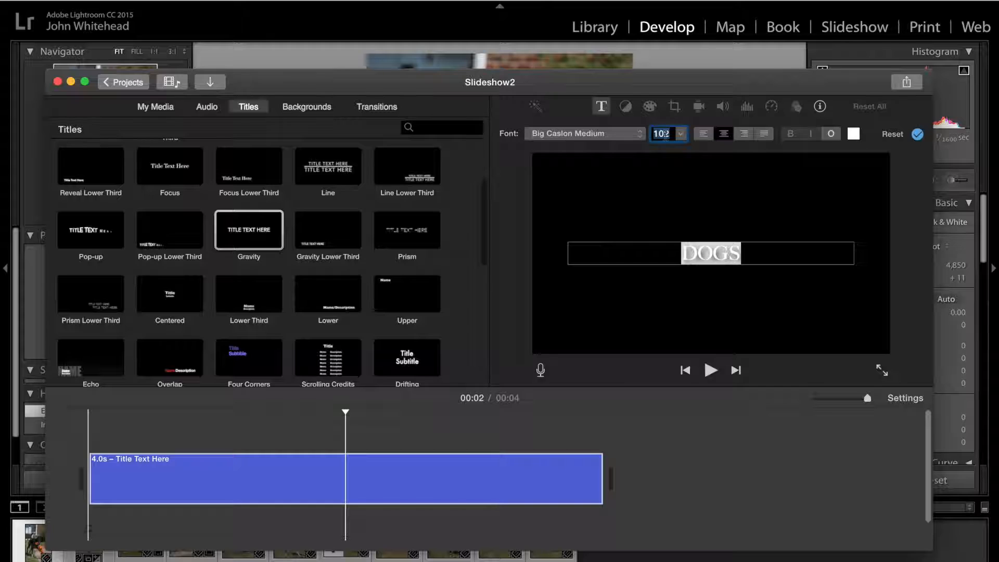
text(200)
key(Return)
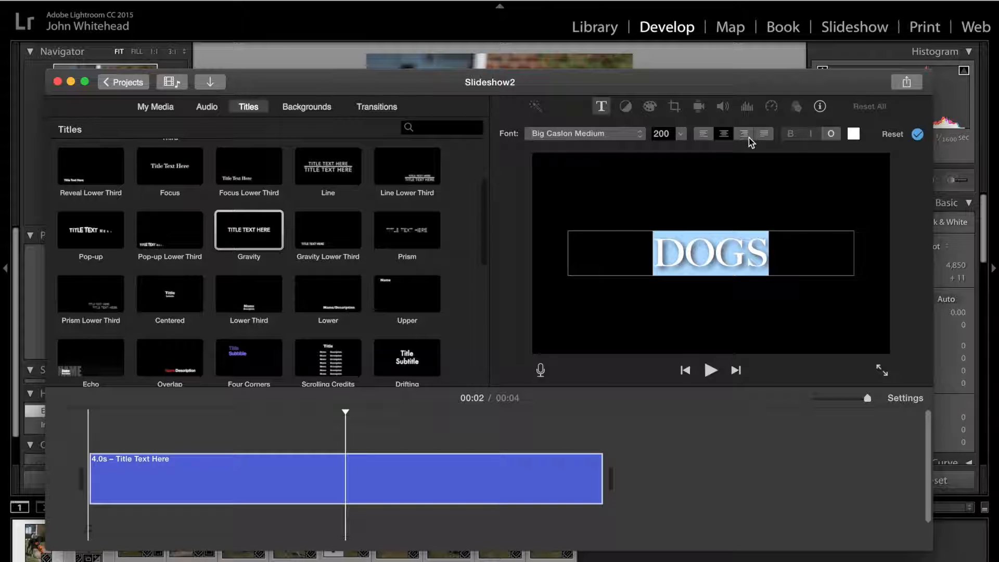
Set the color of the DOGS title text to bright green and apply the title changes
click(791, 136)
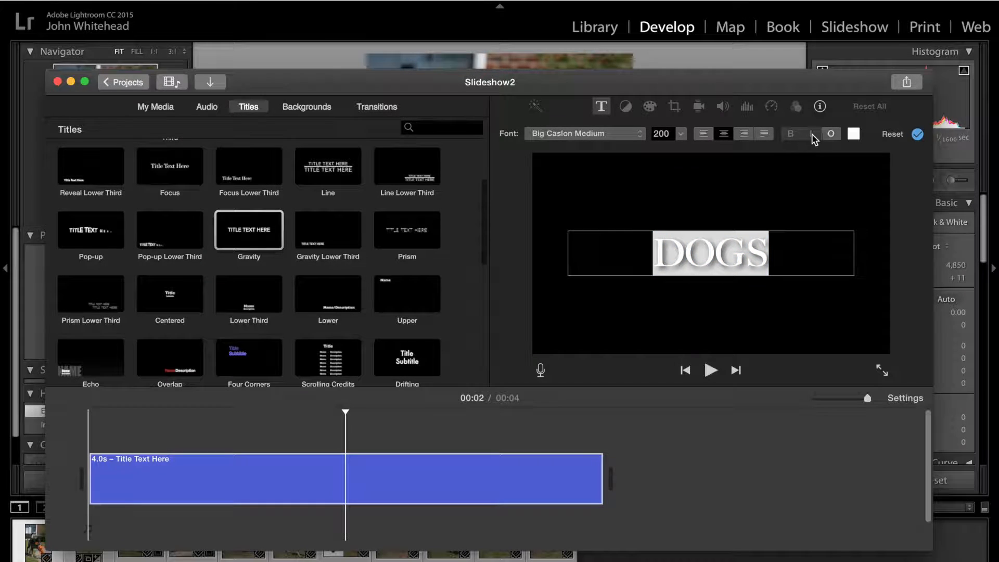
click(830, 134)
click(853, 134)
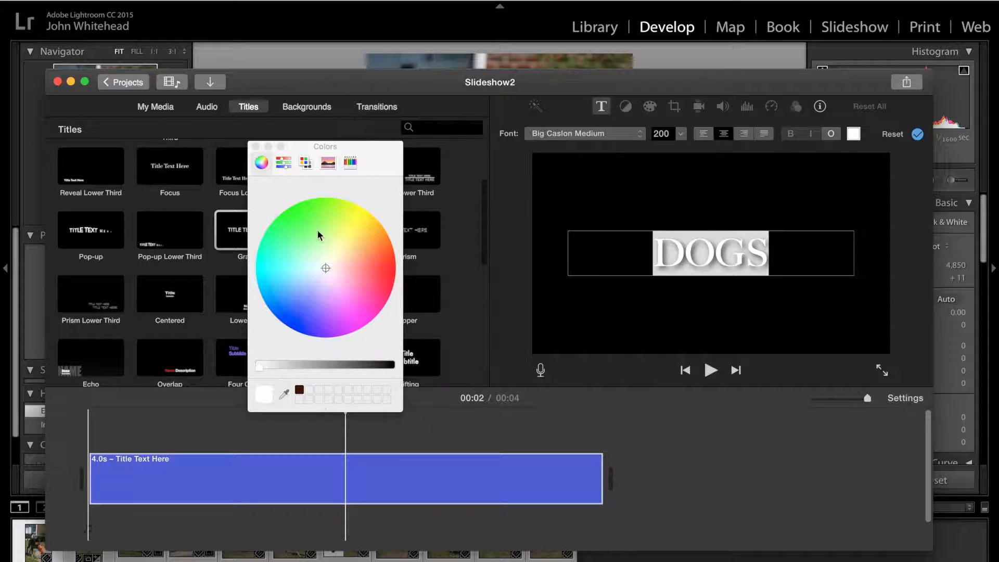
click(302, 215)
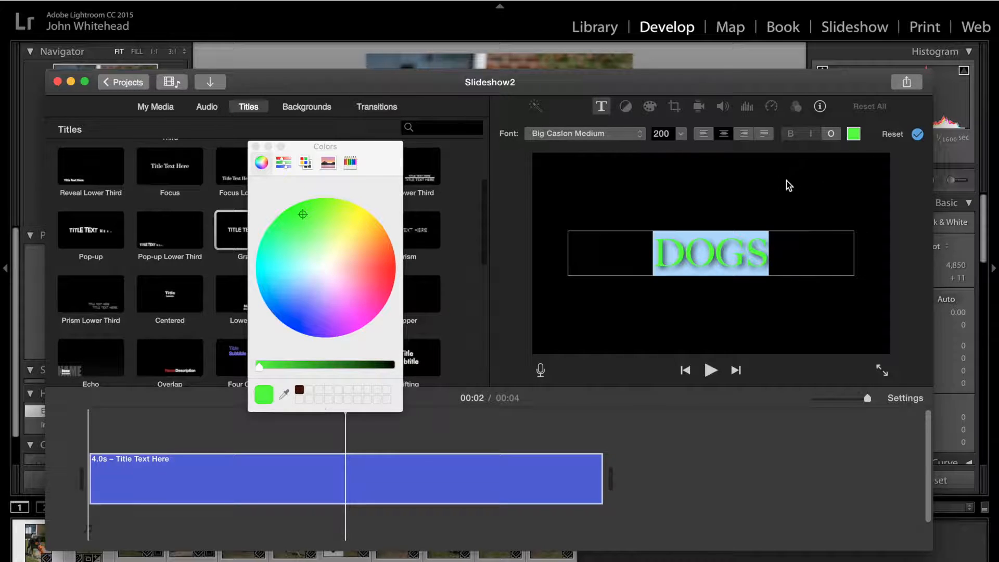
click(733, 316)
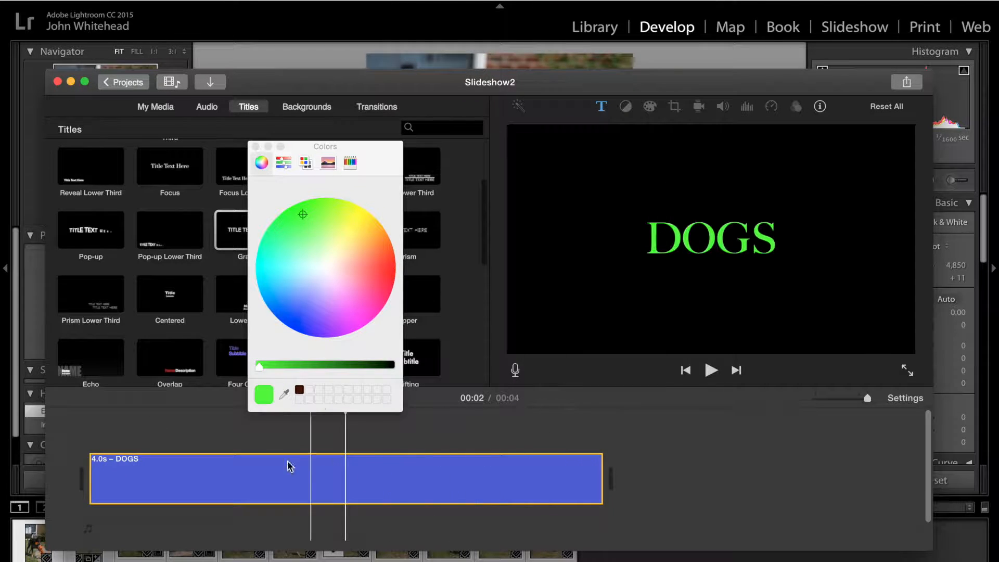
click(256, 147)
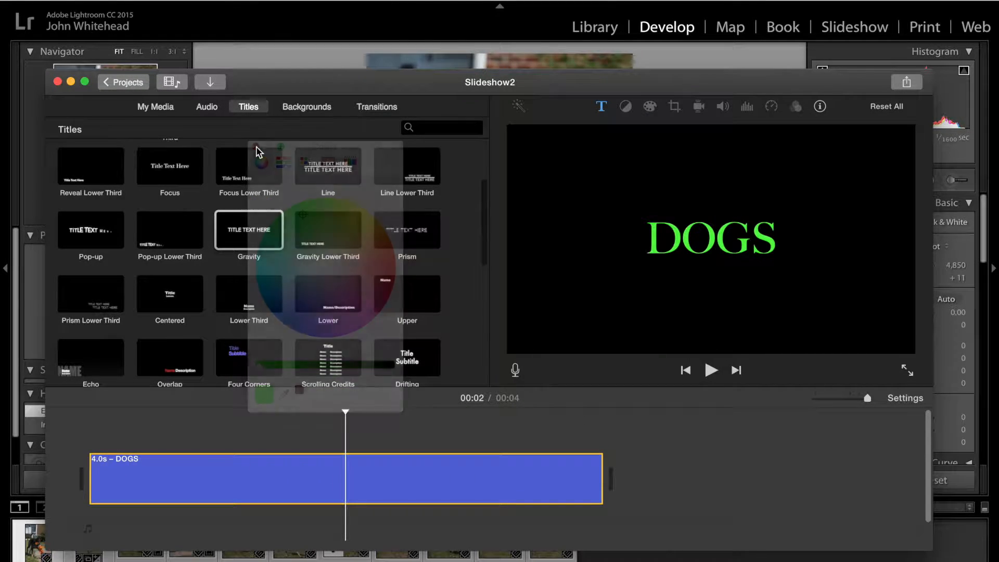
Add the photo of the black dog with the orange toy to the timeline after the DOGS title
click(165, 109)
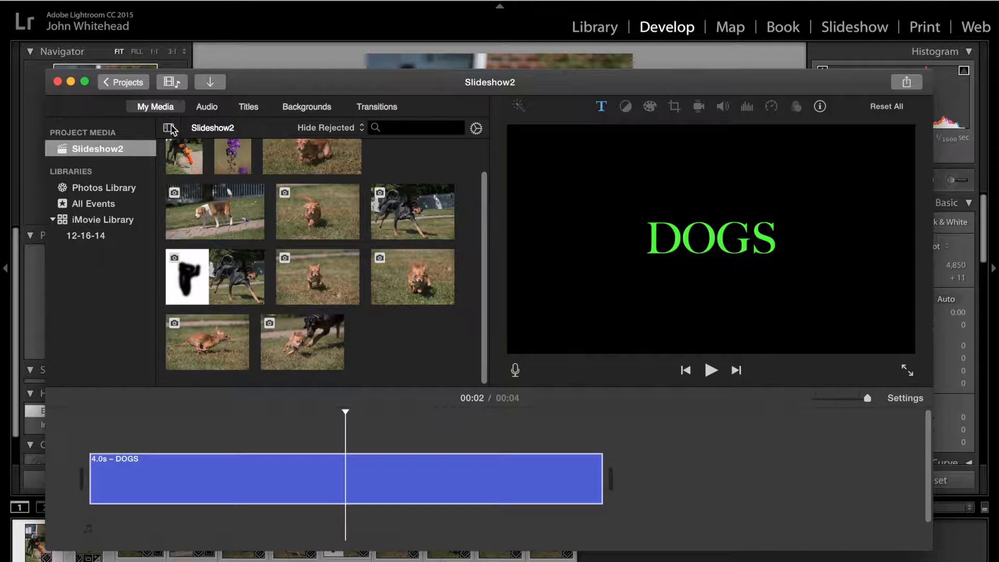
scroll(266, 263, up, 3)
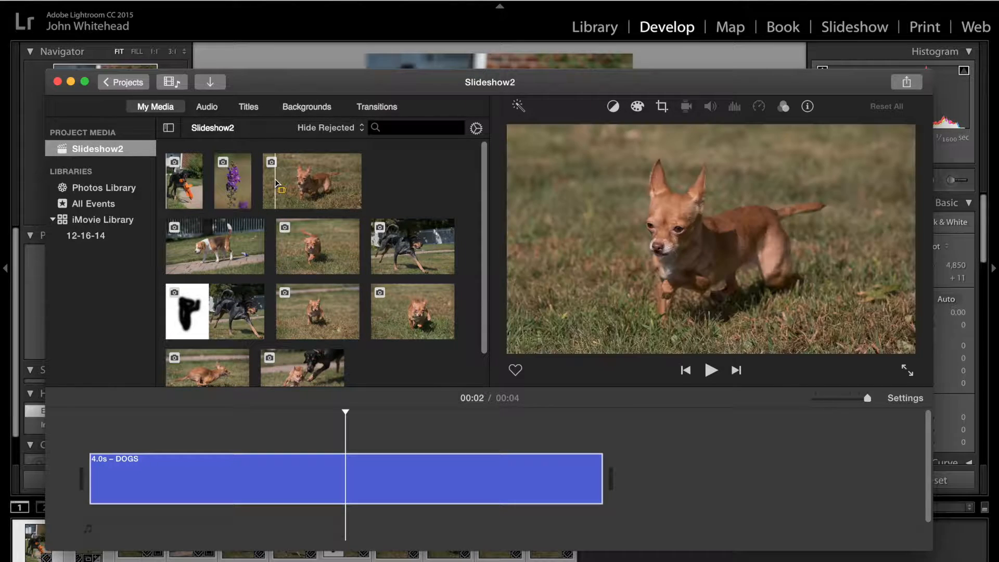
drag(183, 174, 613, 462)
drag(179, 152, 604, 485)
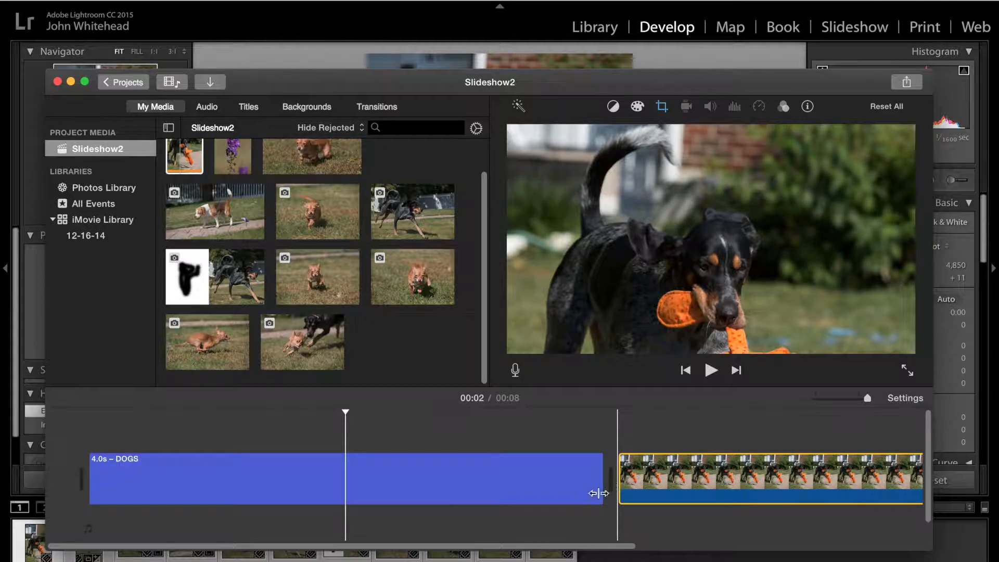
Zoom out the timeline and shorten the black dog photo's clip to 2.7 s
drag(575, 545, 584, 543)
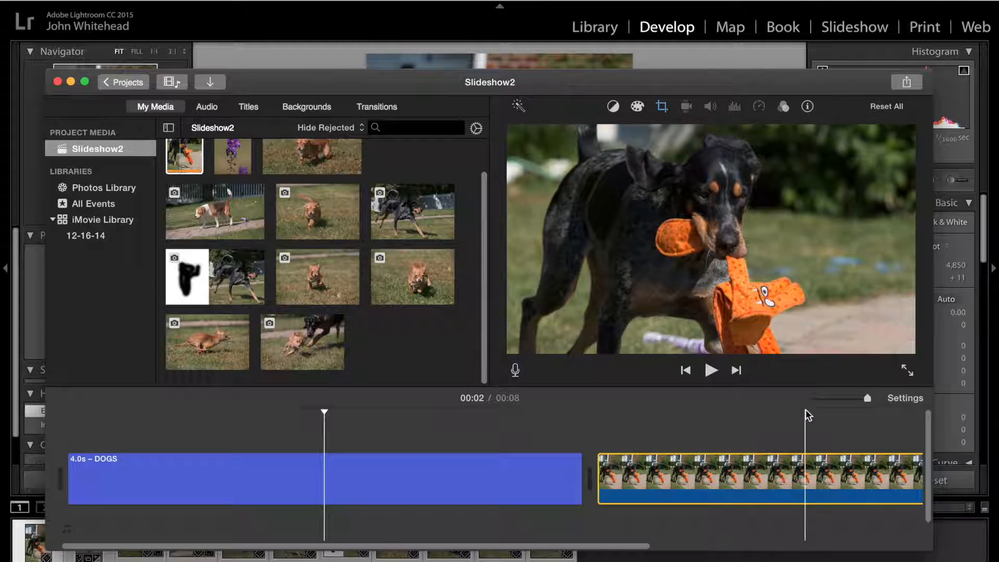
drag(867, 398, 850, 401)
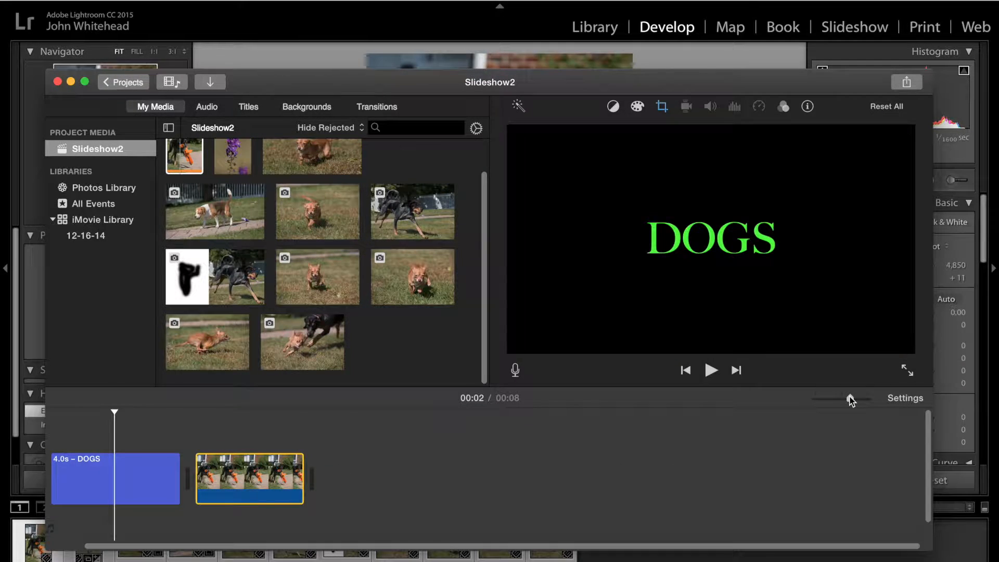
drag(305, 486, 266, 481)
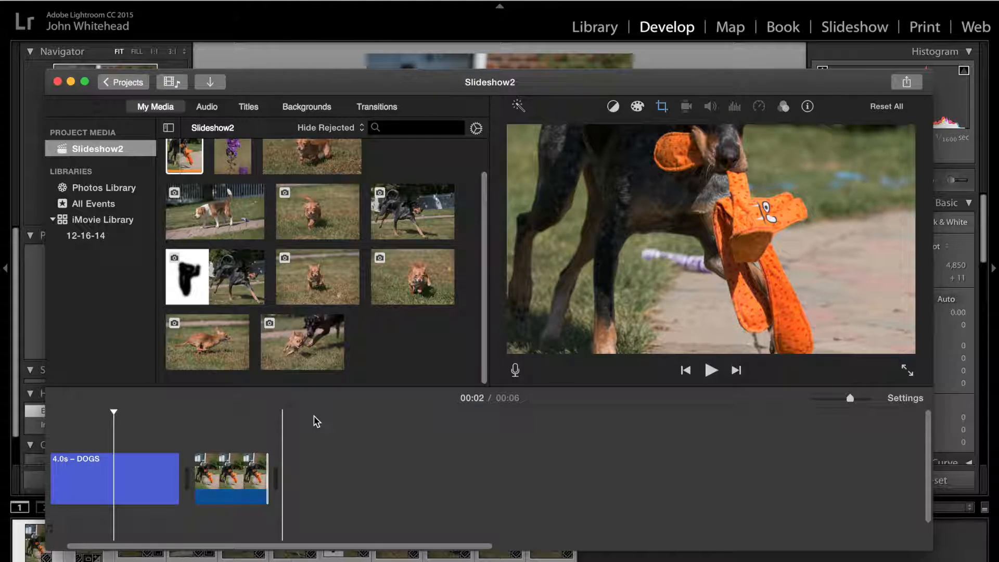
Try a Ken Burns pan on the black dog clip, starting around the dog and ending at the photo's lower edge, and preview it
click(237, 473)
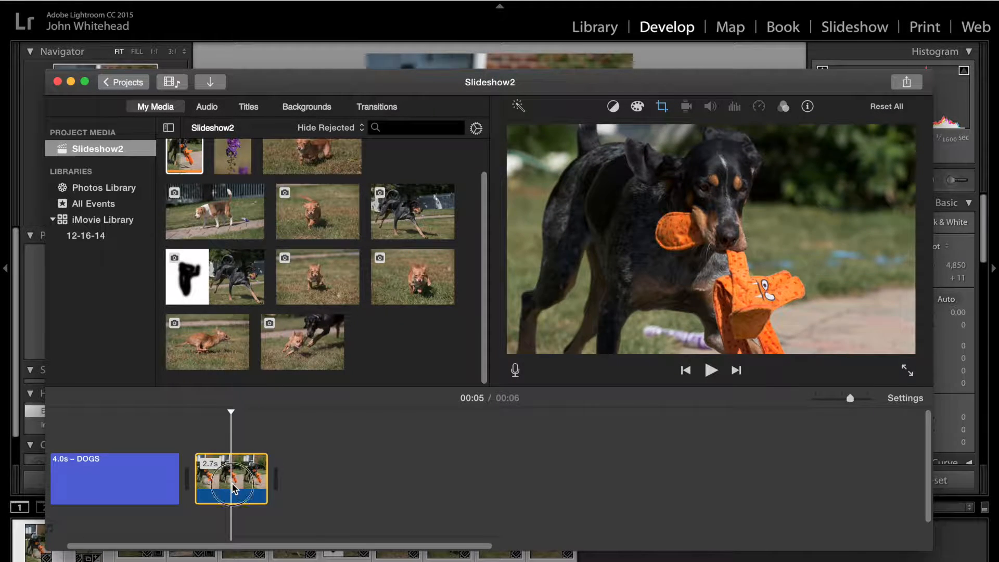
key(c)
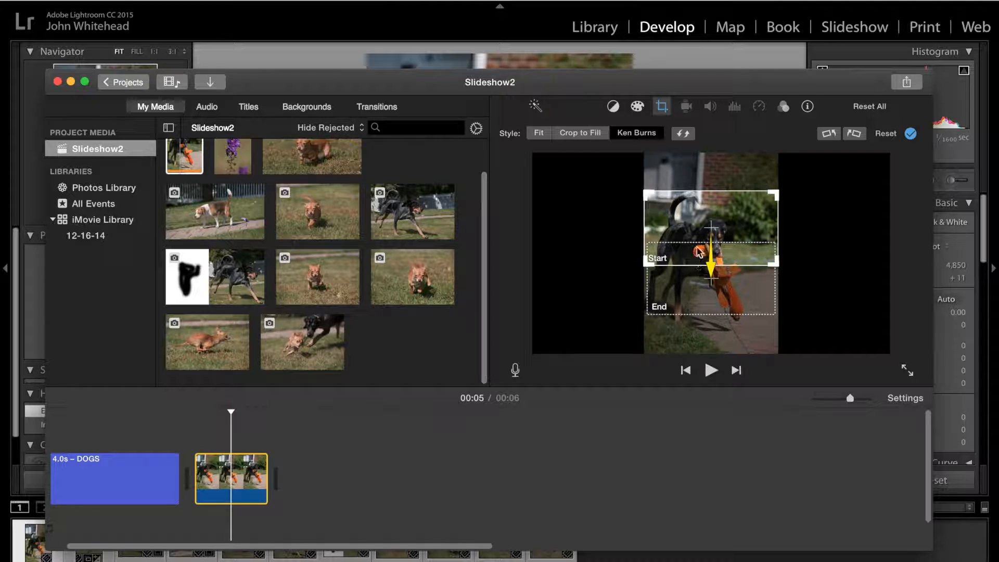
mouse_move(695, 200)
mouse_down()
mouse_move(694, 184)
mouse_move(695, 208)
mouse_move(694, 199)
mouse_up()
drag(681, 283, 678, 300)
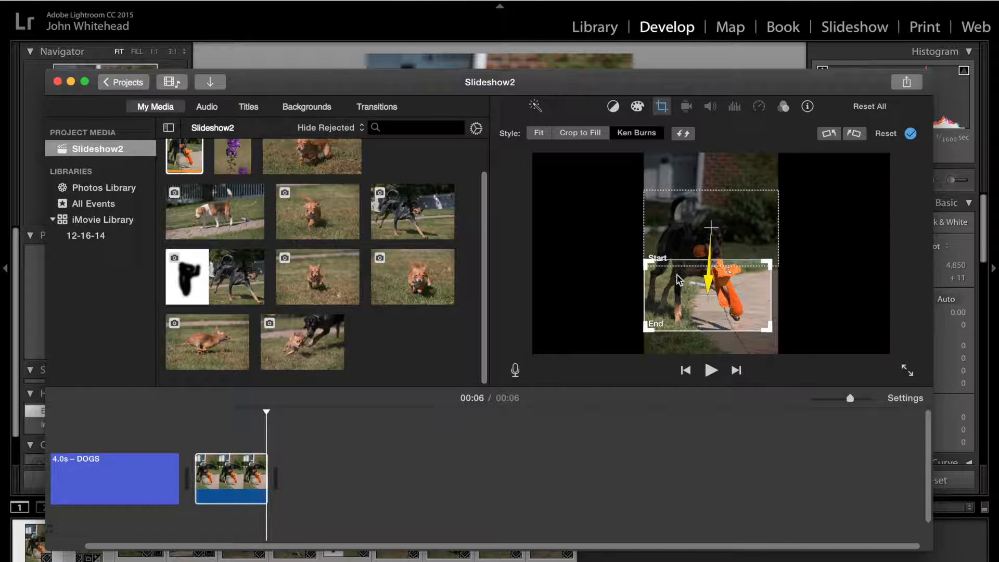
drag(713, 312, 726, 343)
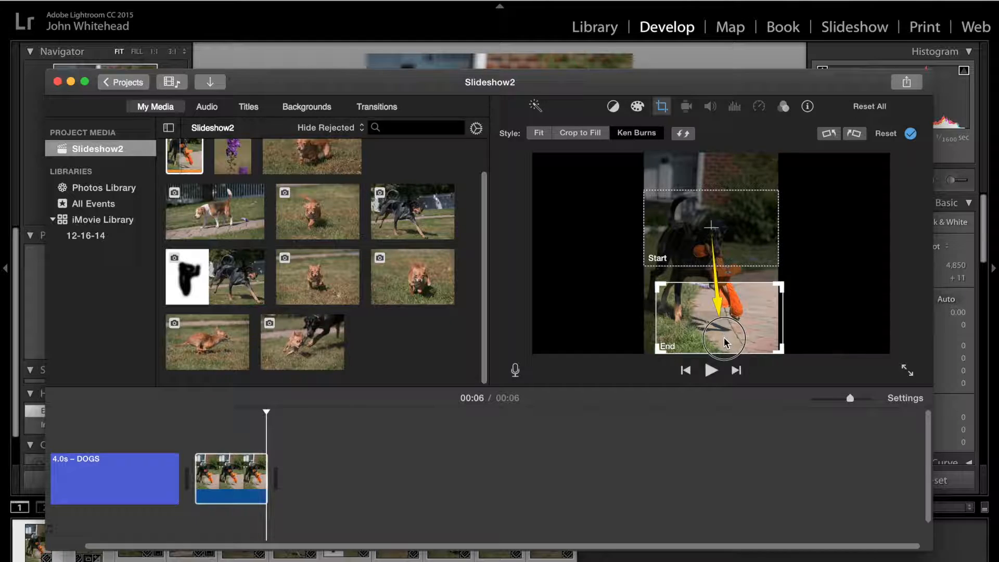
drag(712, 256, 712, 274)
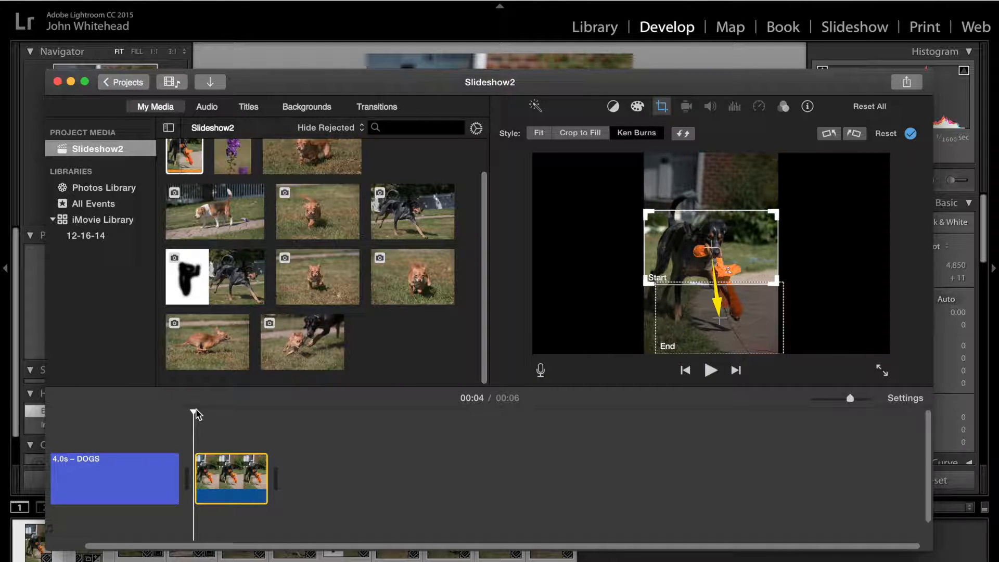
key(space)
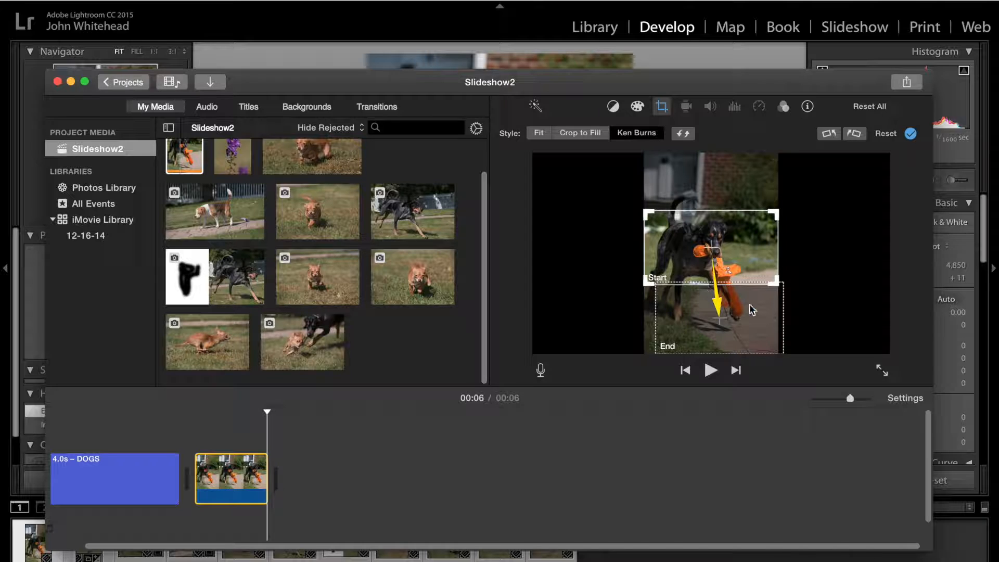
mouse_move(737, 317)
mouse_down()
mouse_move(730, 308)
mouse_move(733, 318)
mouse_up()
drag(266, 412, 194, 404)
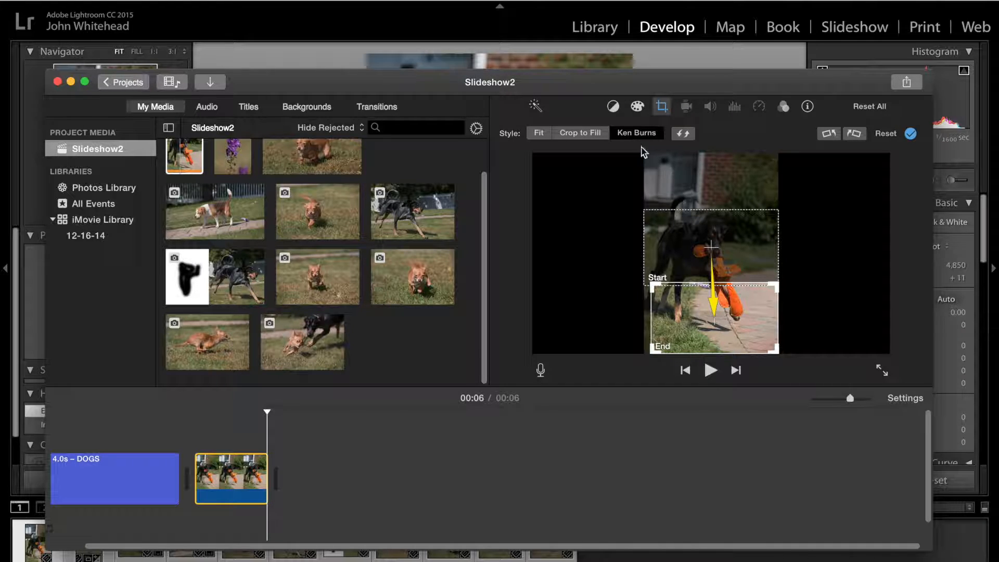
Try the Fit style and a Crop to Fill framing around the dog's head and toy on the black dog clip
click(538, 134)
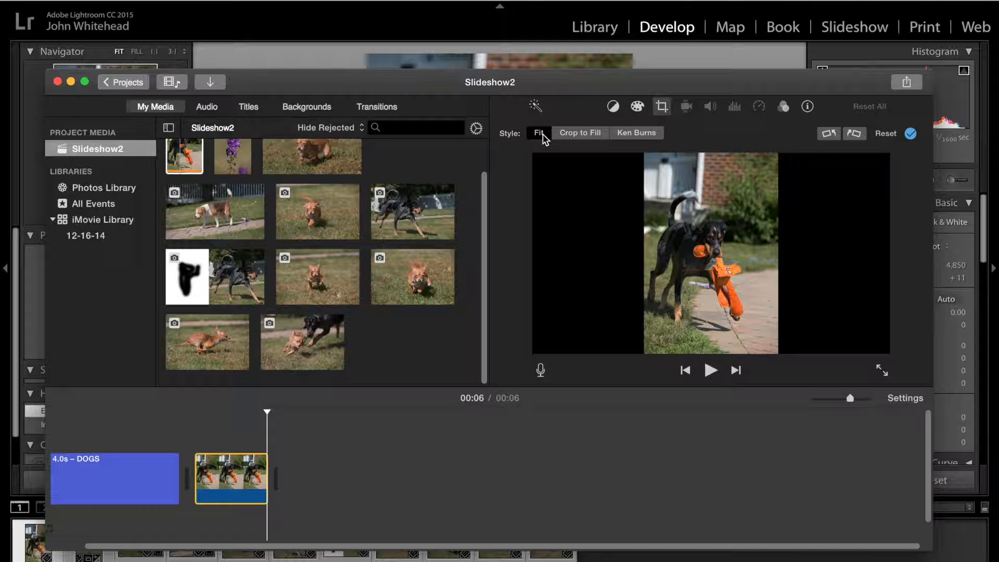
click(579, 135)
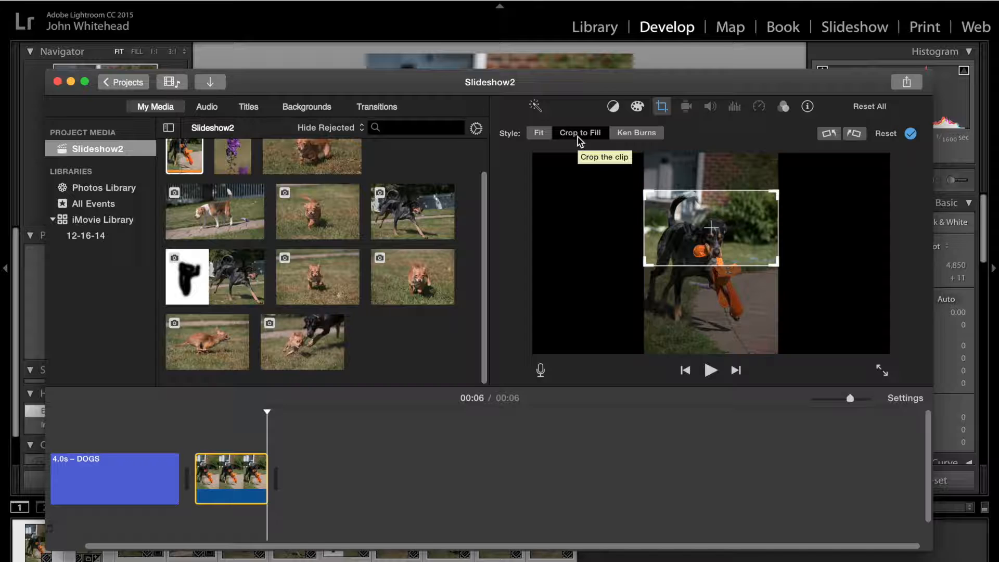
drag(699, 241, 703, 247)
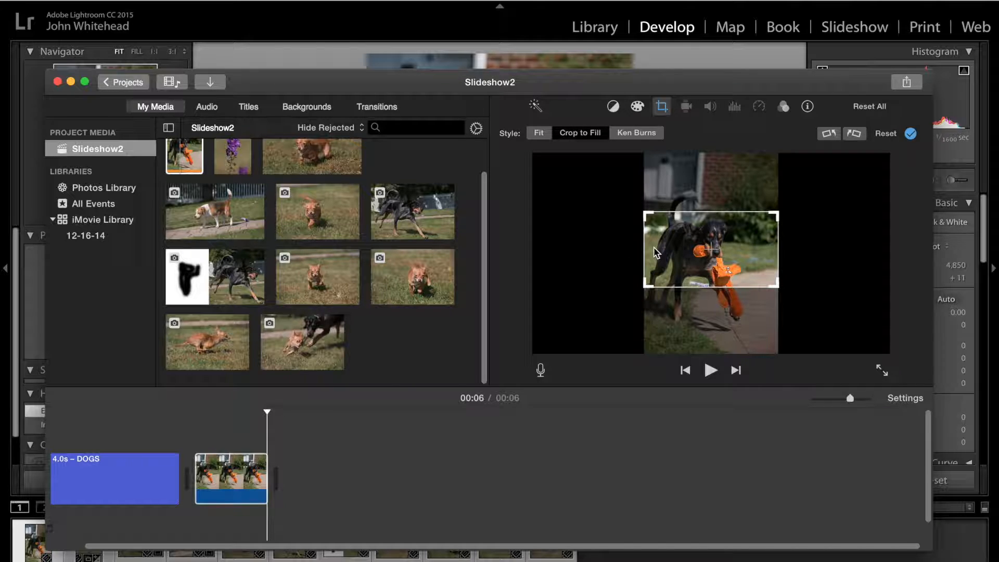
key(Return)
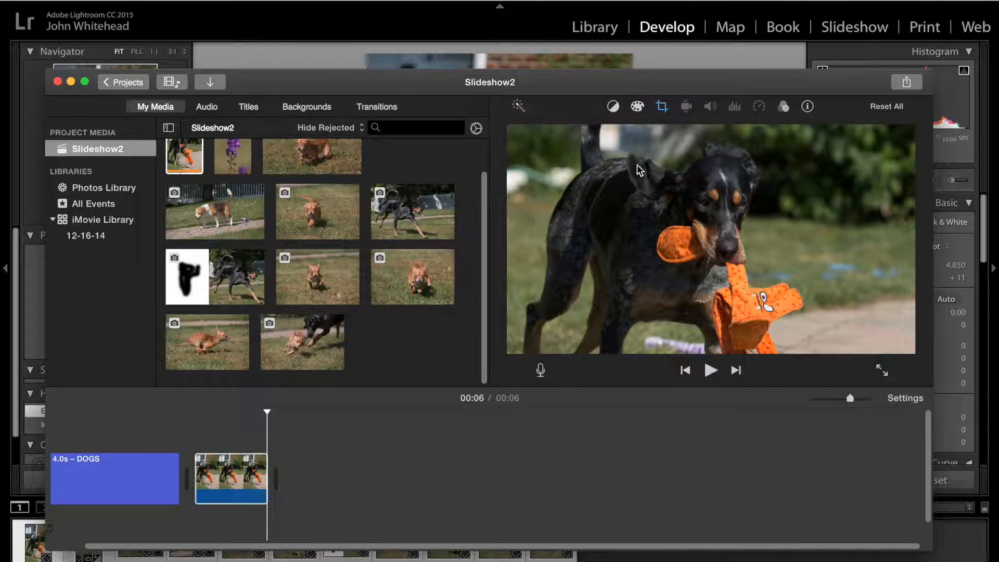
Set the black dog clip's crop style to Fit and play it back from its start
click(238, 479)
click(239, 479)
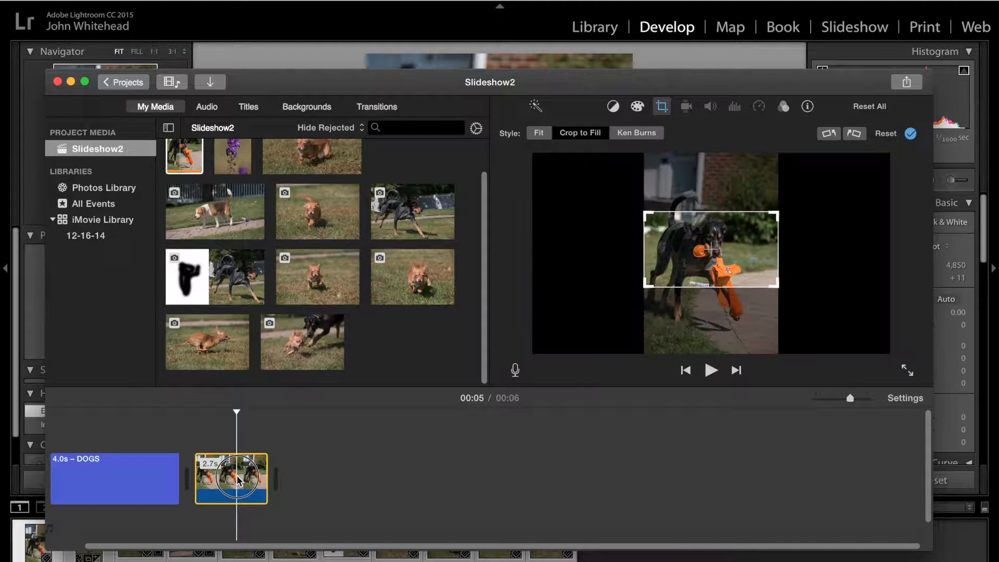
click(543, 136)
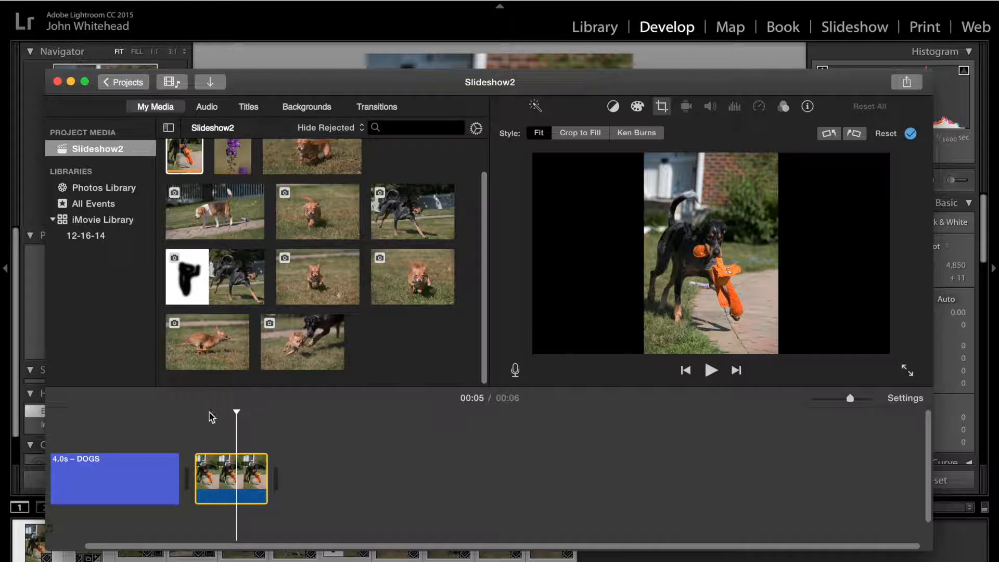
drag(235, 411, 196, 412)
key(space)
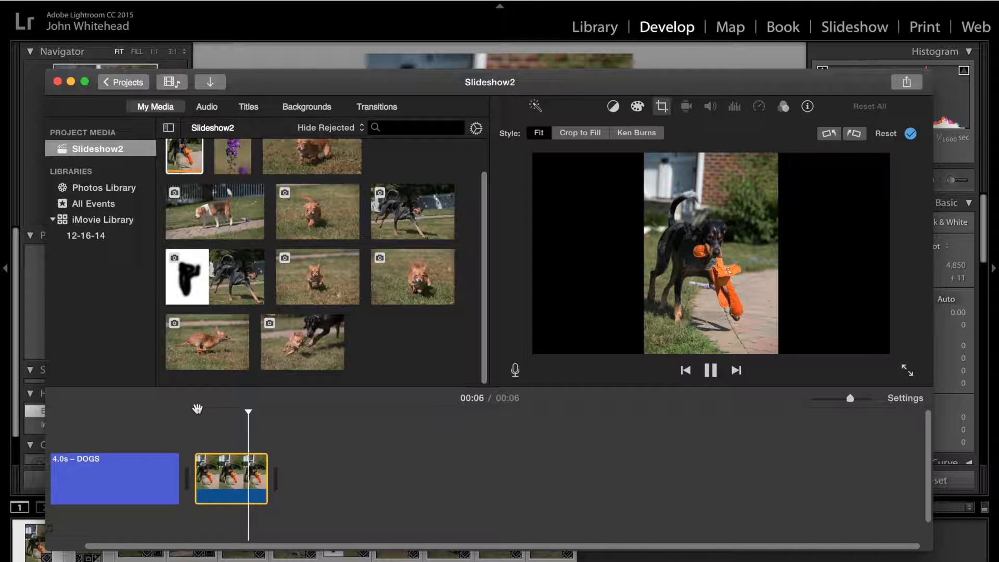
Add the purple flower photo to the end of the timeline and raise its Ken Burns start frame to the flower's tip
click(241, 161)
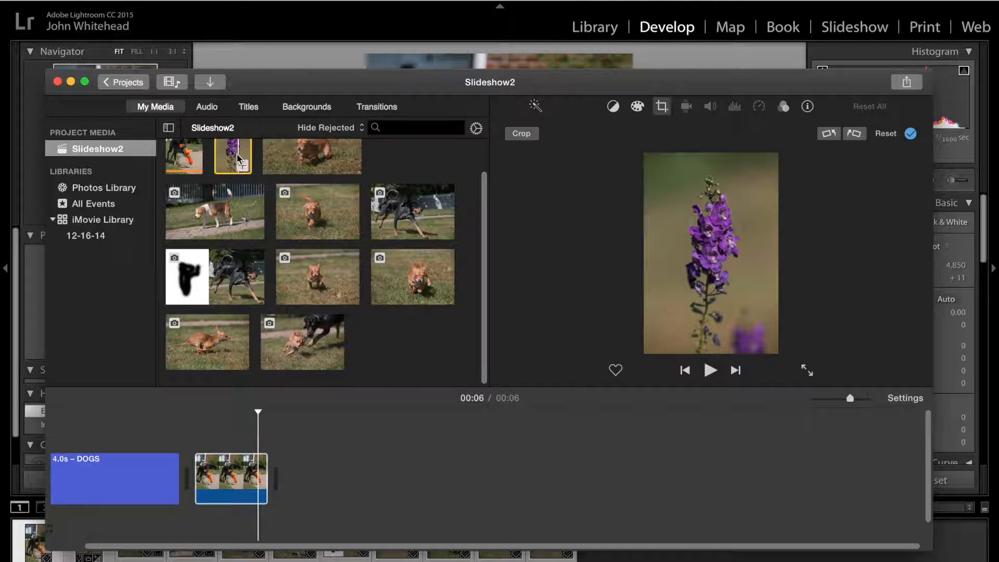
drag(231, 156, 313, 476)
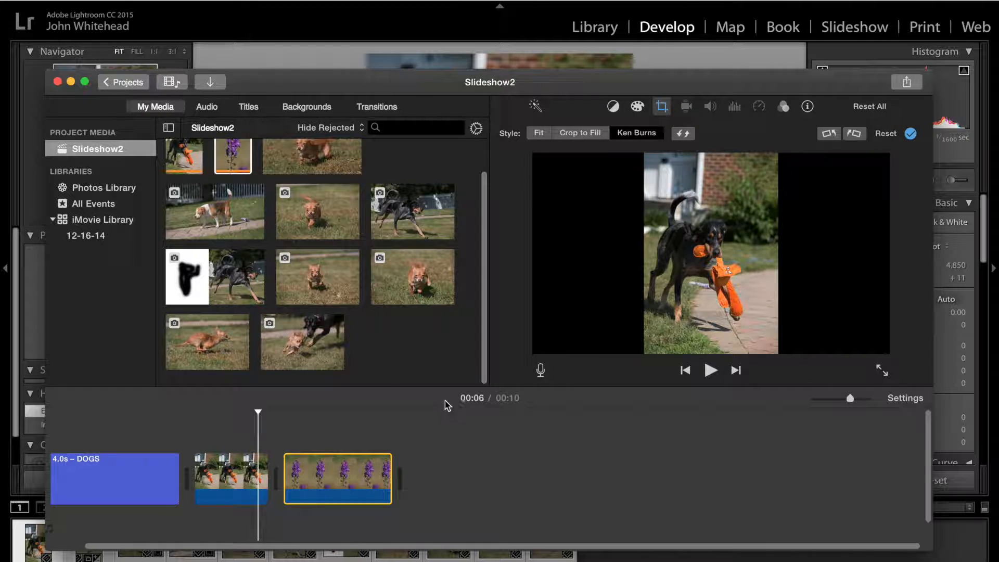
click(322, 481)
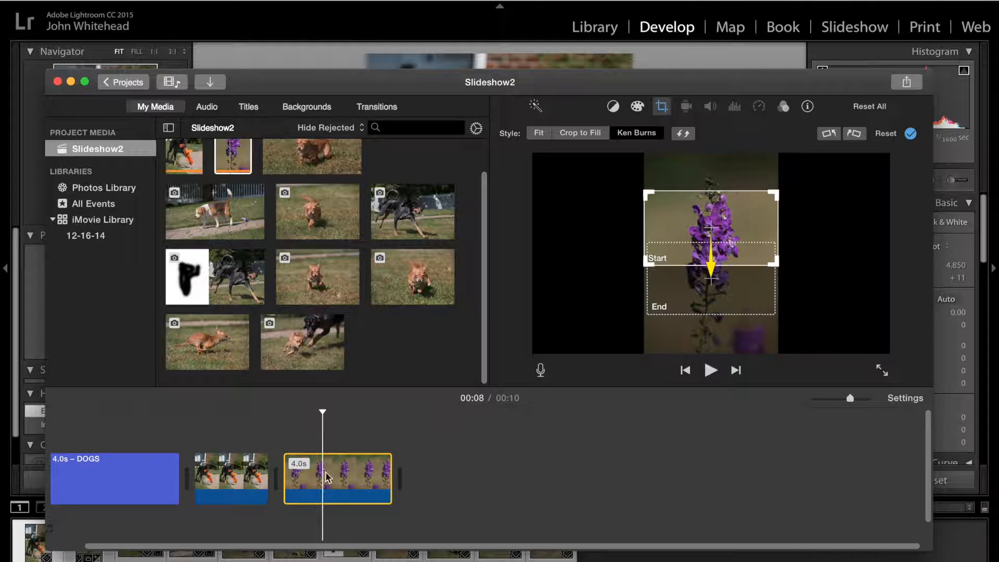
drag(717, 217, 719, 197)
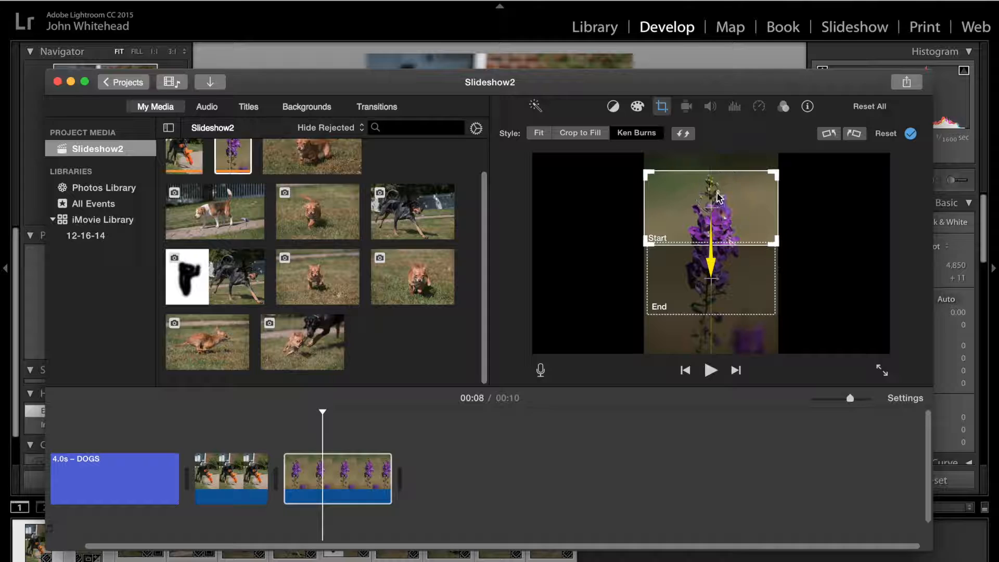
click(715, 270)
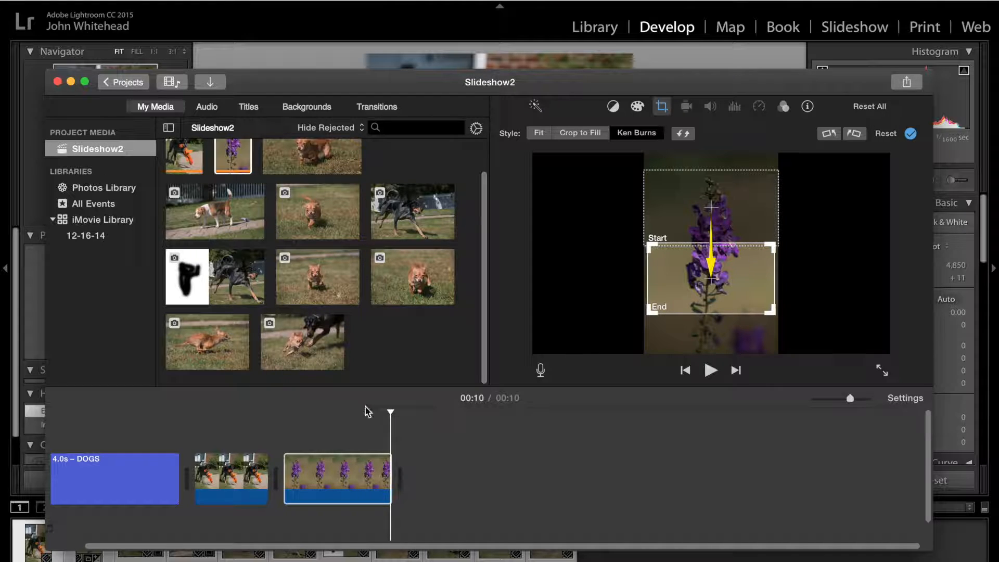
drag(396, 403, 267, 382)
key(space)
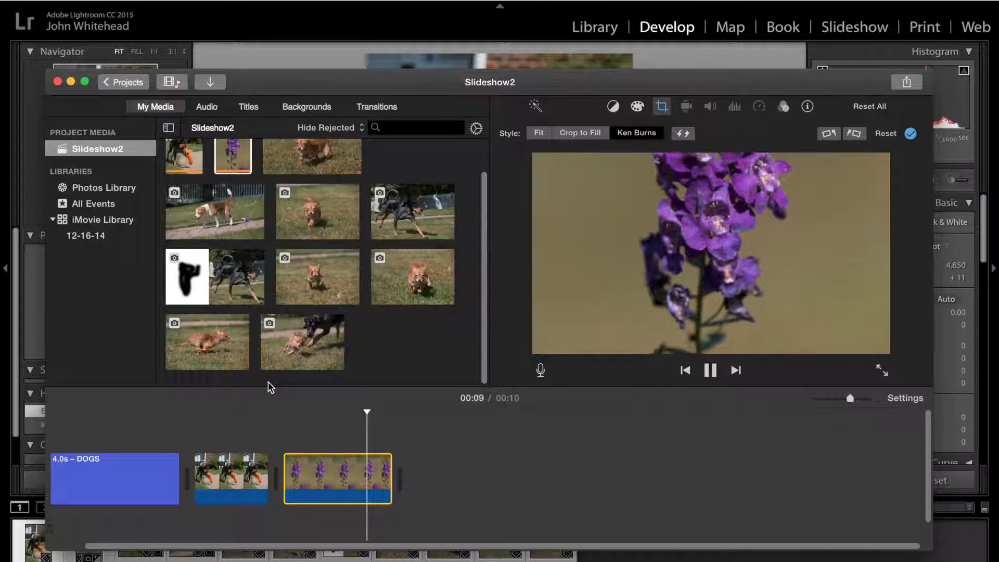
Add the photo of the small brown dog to the end of the timeline and set its crop style to Fit
click(300, 165)
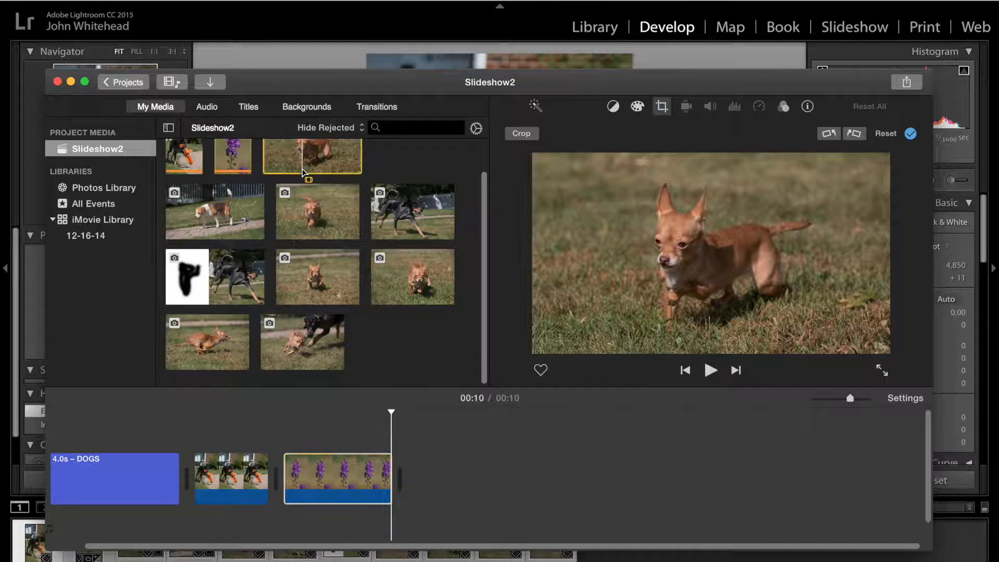
scroll(303, 155, up, 2)
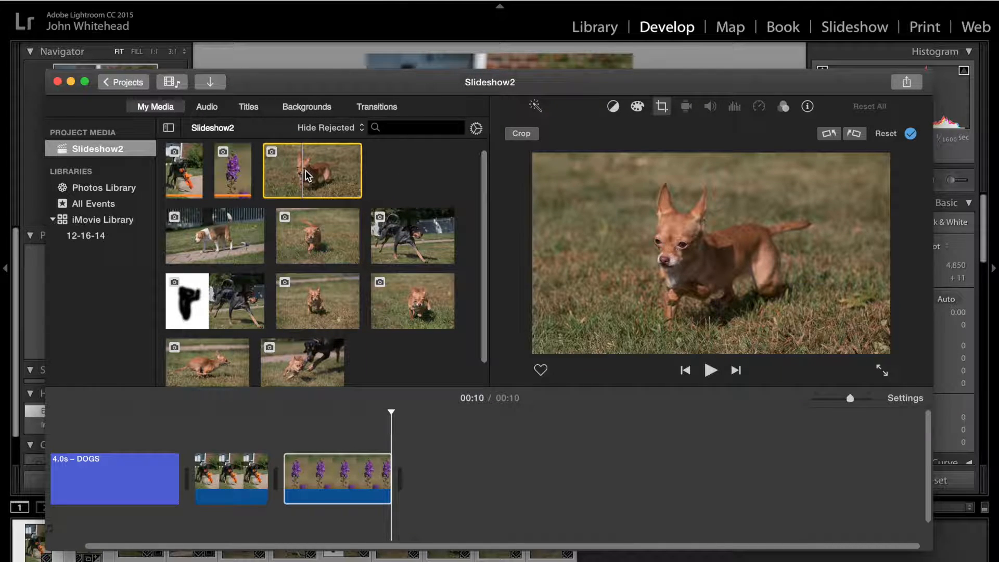
drag(307, 175, 411, 487)
click(474, 484)
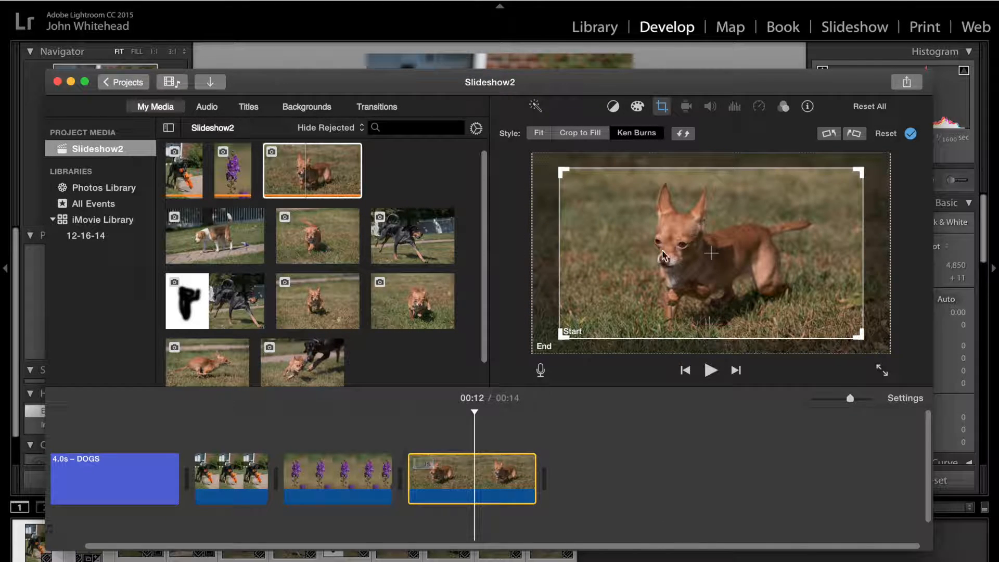
click(538, 133)
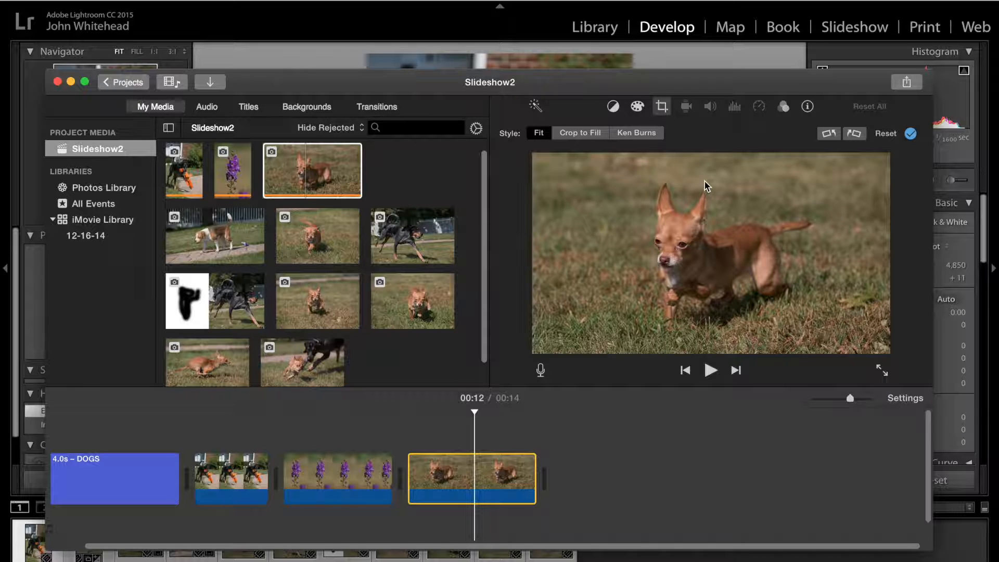
Add the photo of the beagle on the brick path to the end of the timeline and set its crop style to Fit
click(237, 240)
drag(234, 239, 569, 487)
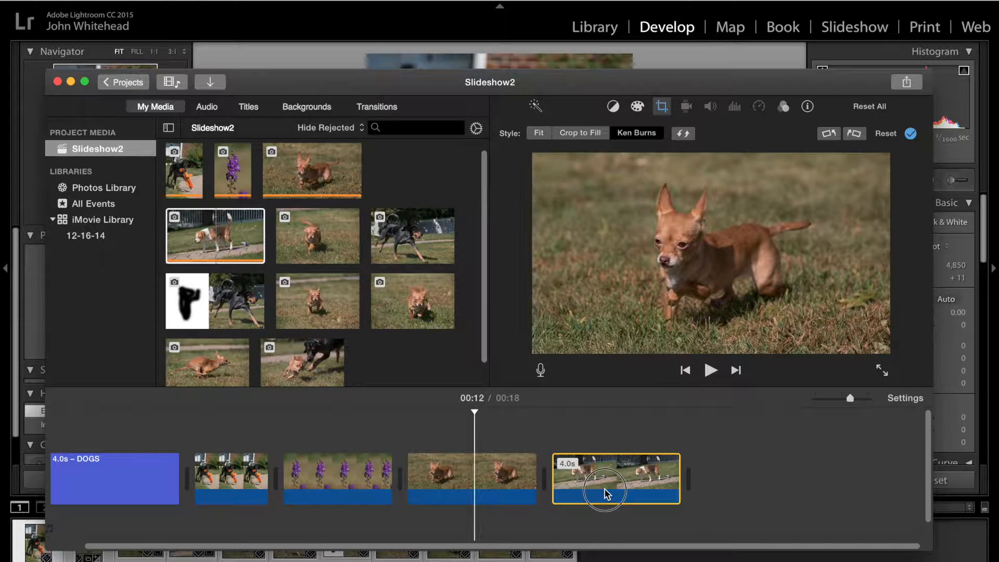
click(604, 489)
click(539, 134)
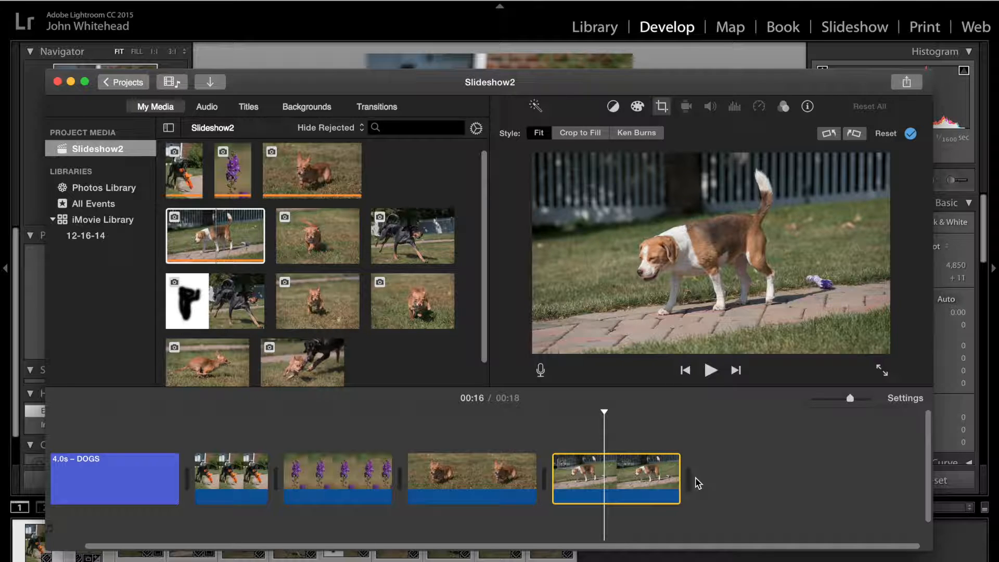
Shorten the beagle clip to about 2.1 s and the small brown dog clip before it to about 2.6 s
drag(680, 483, 618, 481)
click(517, 484)
drag(518, 485, 489, 484)
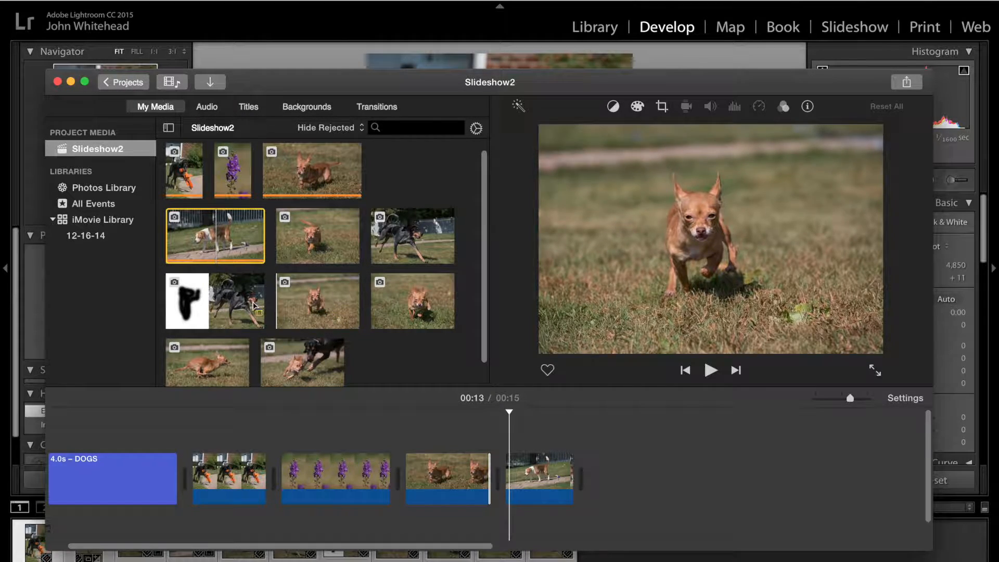
Add the photo combining the black-and-white mask and the running black dog to the end of the timeline
click(218, 293)
scroll(219, 294, down, 2)
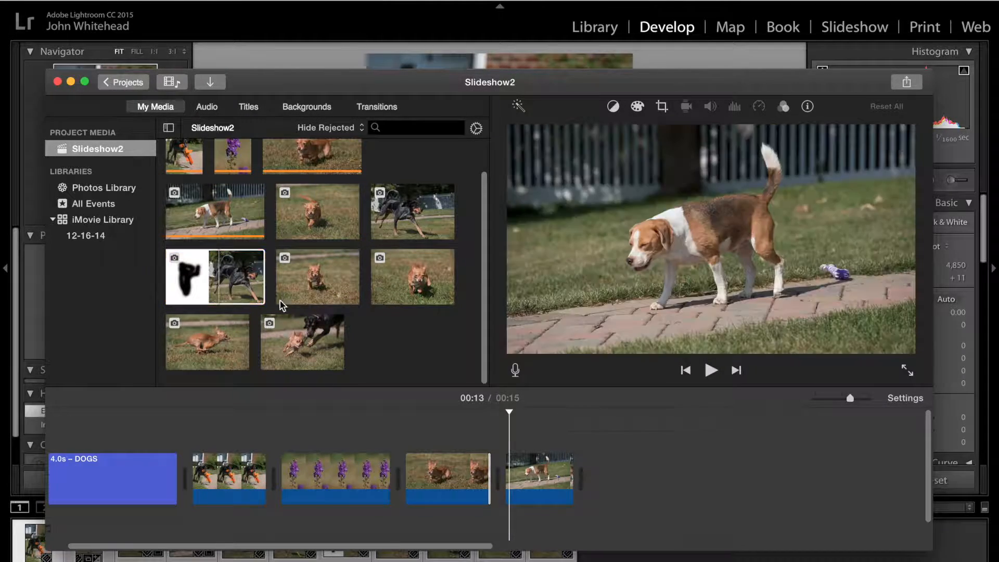
drag(219, 276, 595, 472)
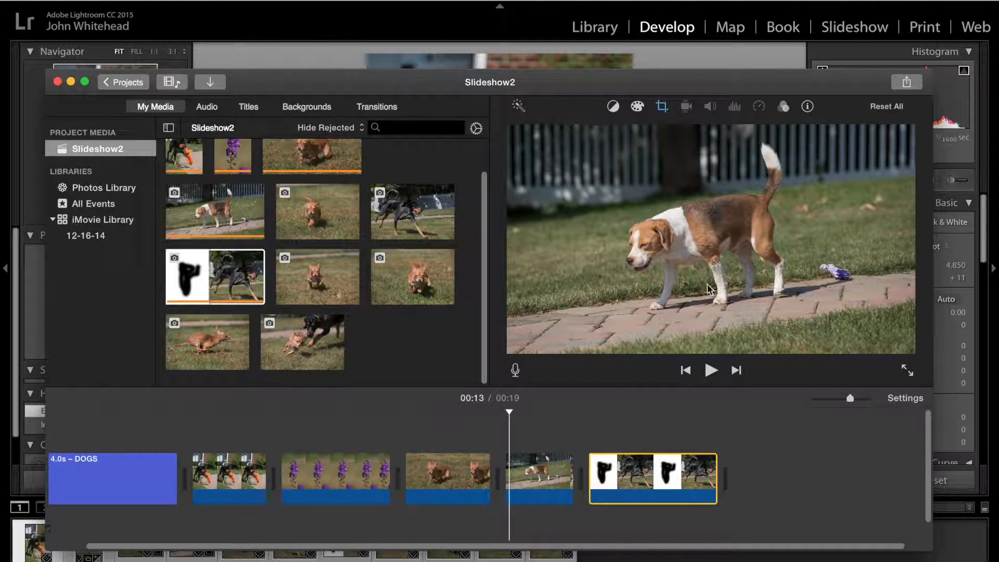
Set the mask-and-dog clip's crop style to Fit and shorten the clip to about 3.5 s
click(639, 482)
click(661, 106)
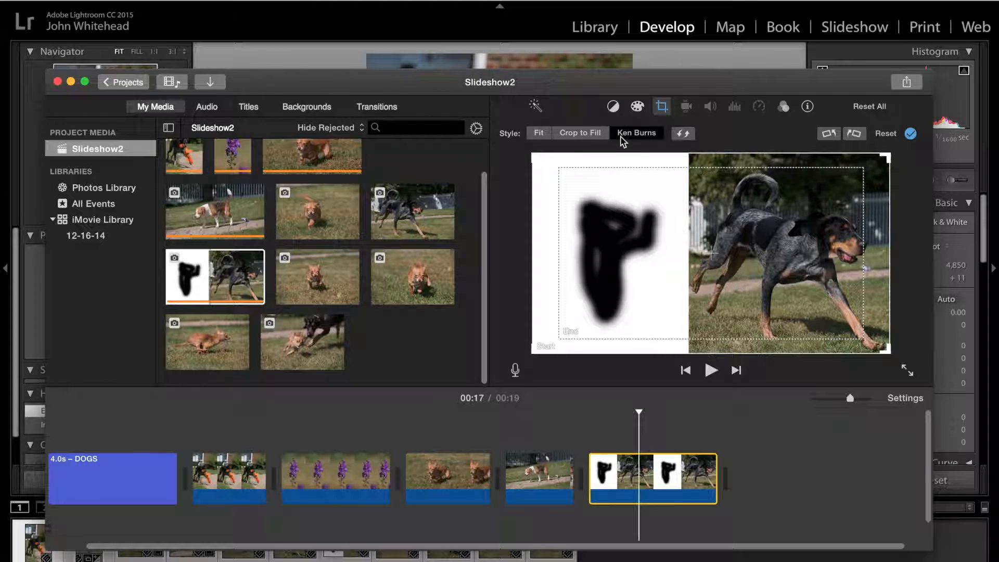
click(585, 134)
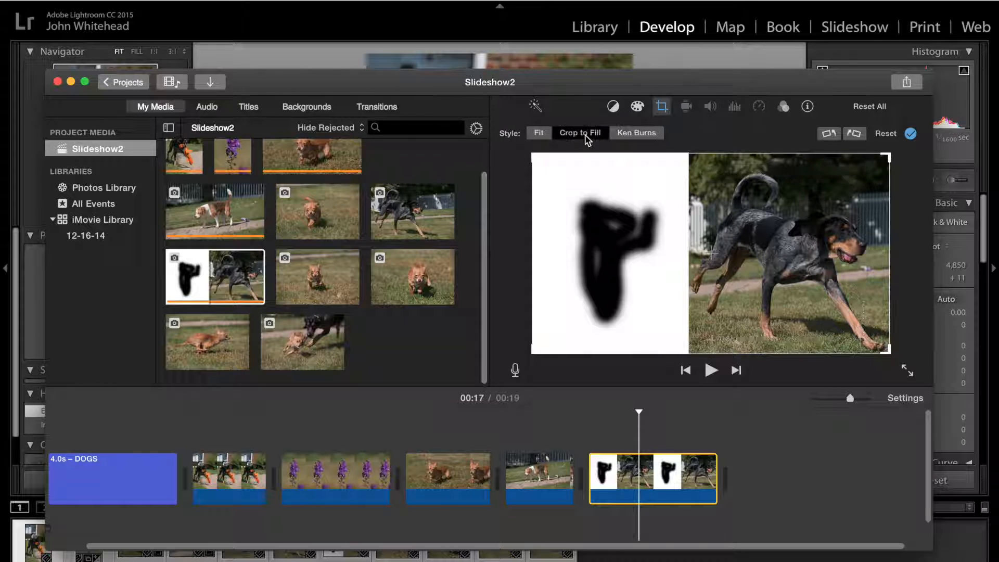
click(539, 135)
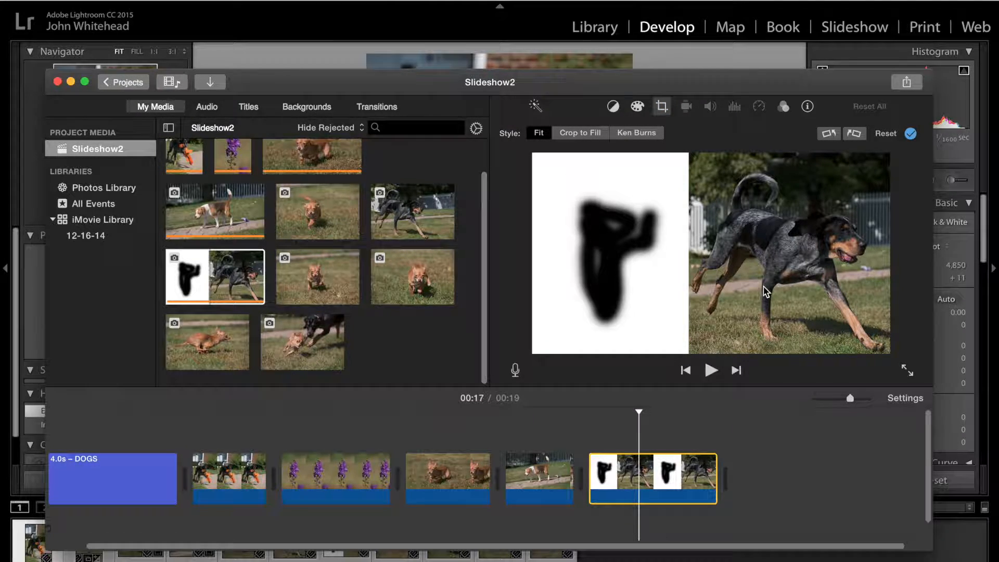
drag(716, 469, 699, 469)
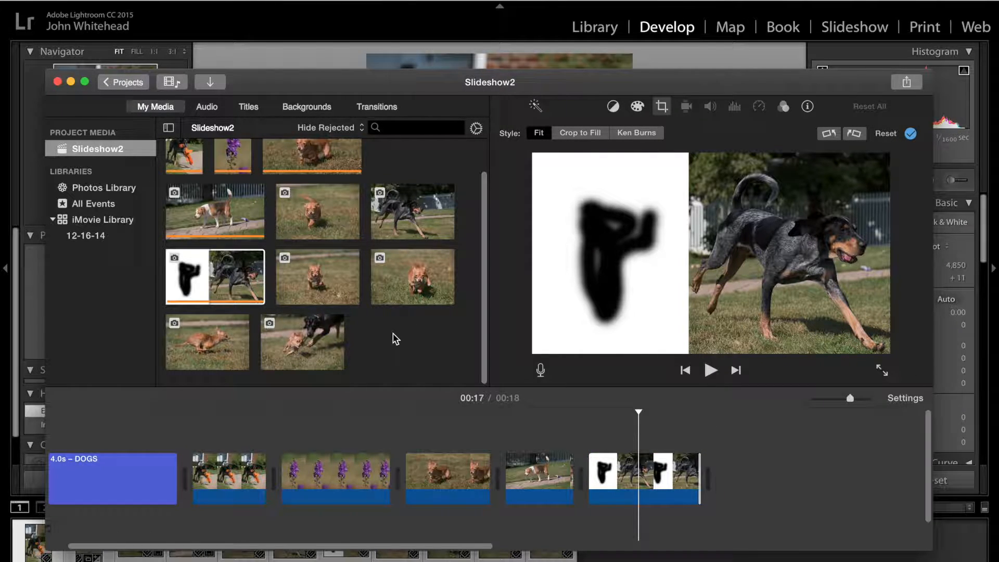
Add the photo of the small dog chased by the black dog to the timeline's end and show its Ken Burns framing
click(300, 335)
drag(298, 334, 716, 477)
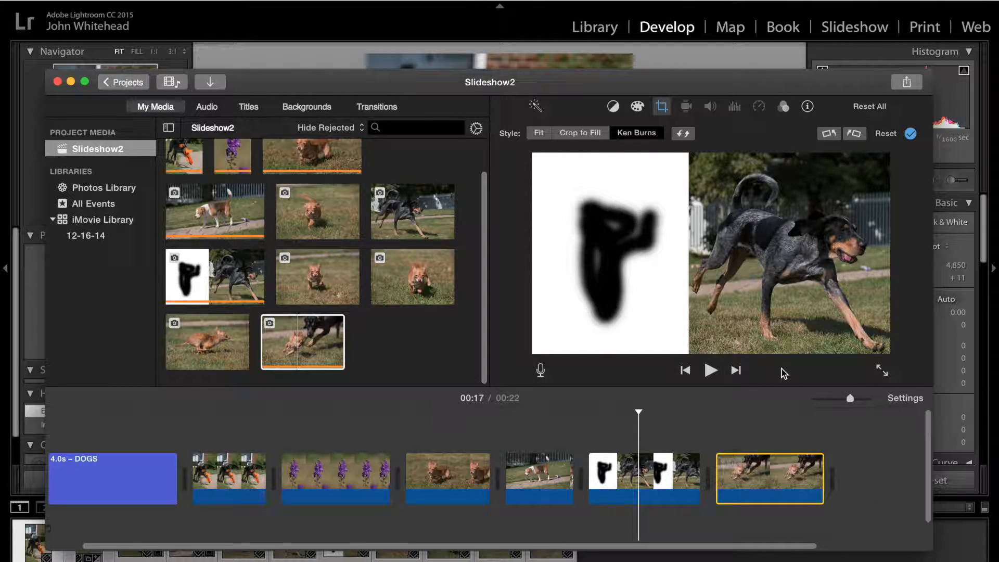
click(775, 469)
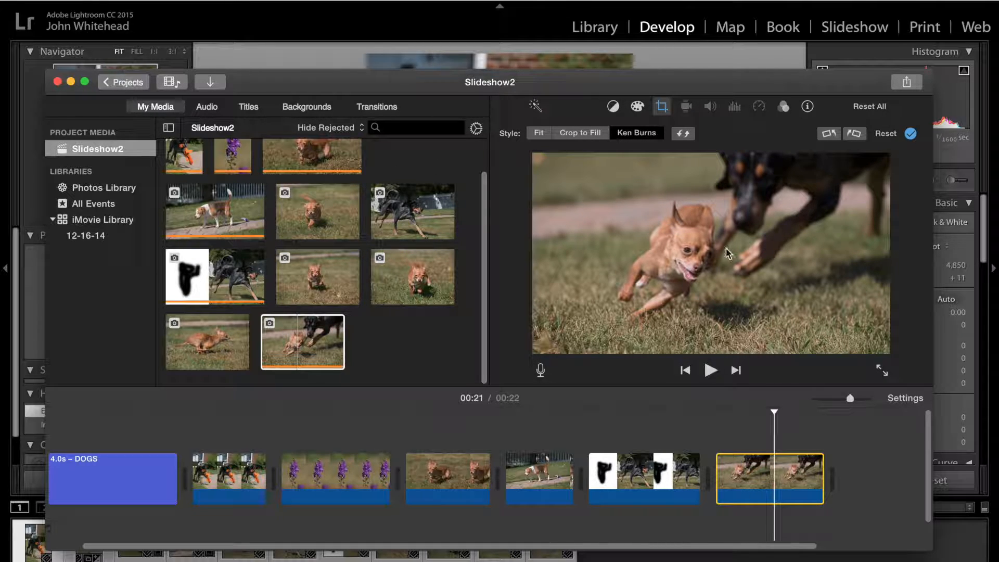
click(635, 132)
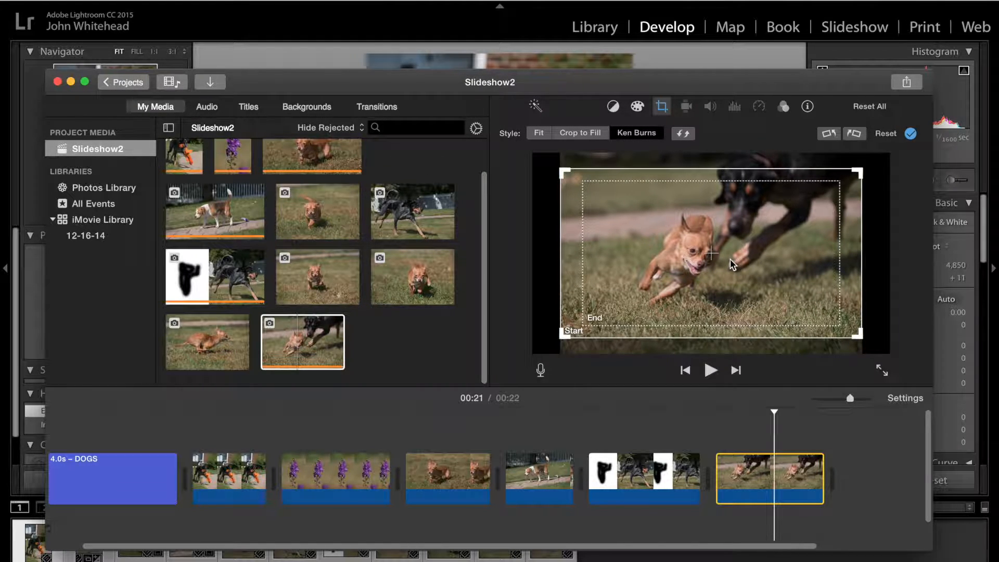
Shrink the chase clip's Ken Burns start frame around the black dog, lower and enlarge the end frame over the small dog, and play it back
drag(559, 336, 694, 254)
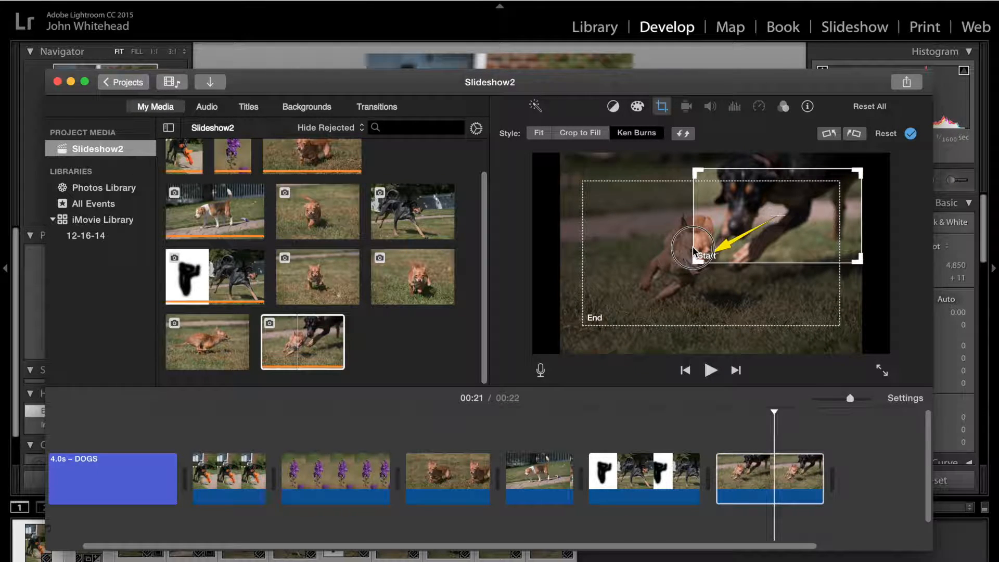
drag(582, 326, 567, 335)
drag(630, 286, 633, 304)
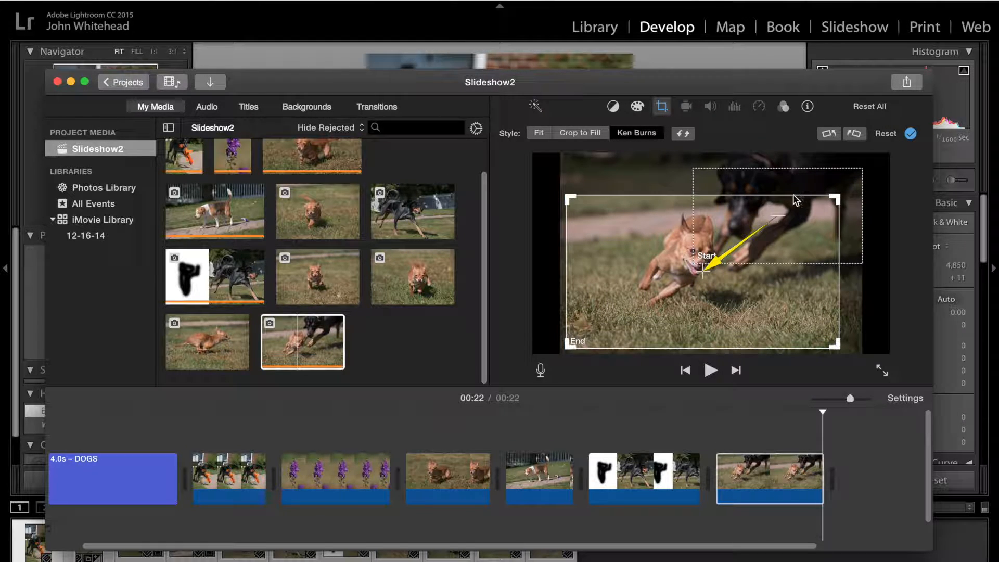
drag(836, 197, 846, 191)
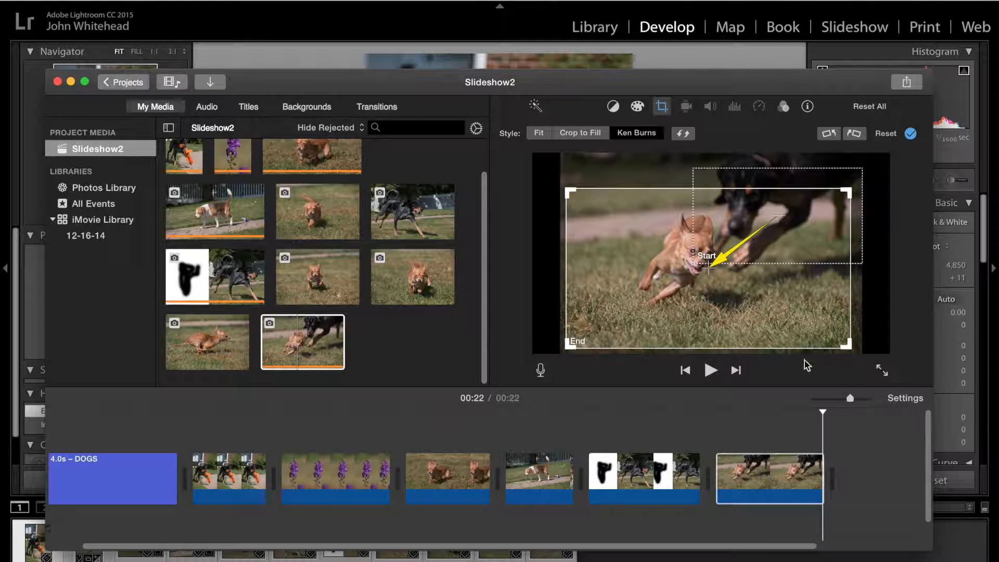
drag(823, 420, 713, 415)
key(space)
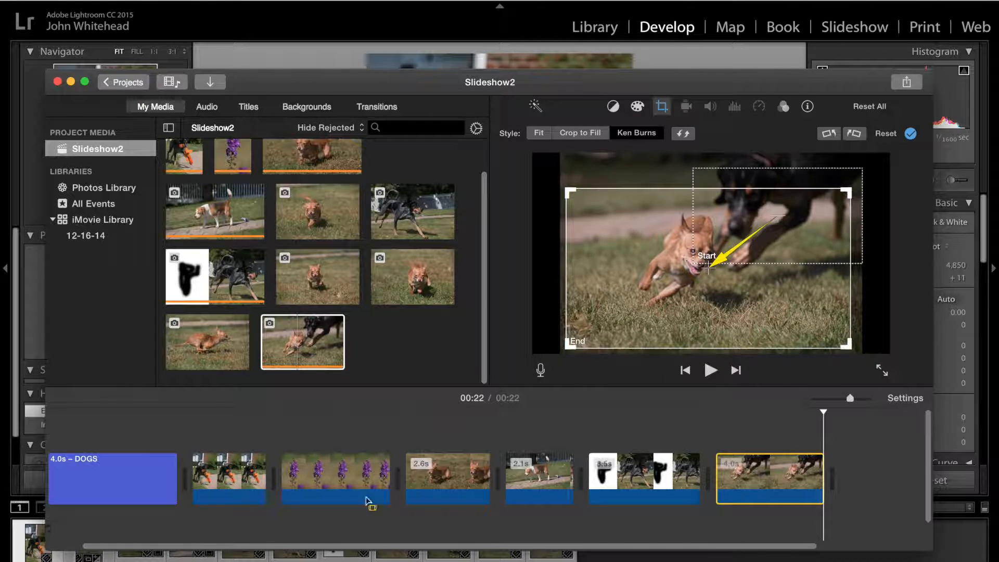
Add the side-view photo of the running brown dog to the end of the timeline and play back part of the slideshow
click(227, 341)
drag(219, 343, 832, 479)
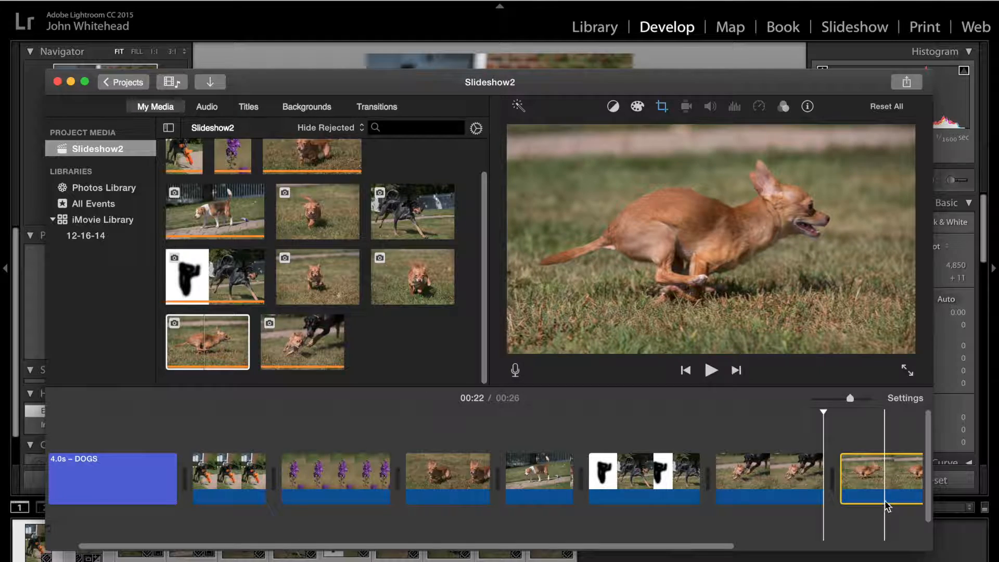
key(space)
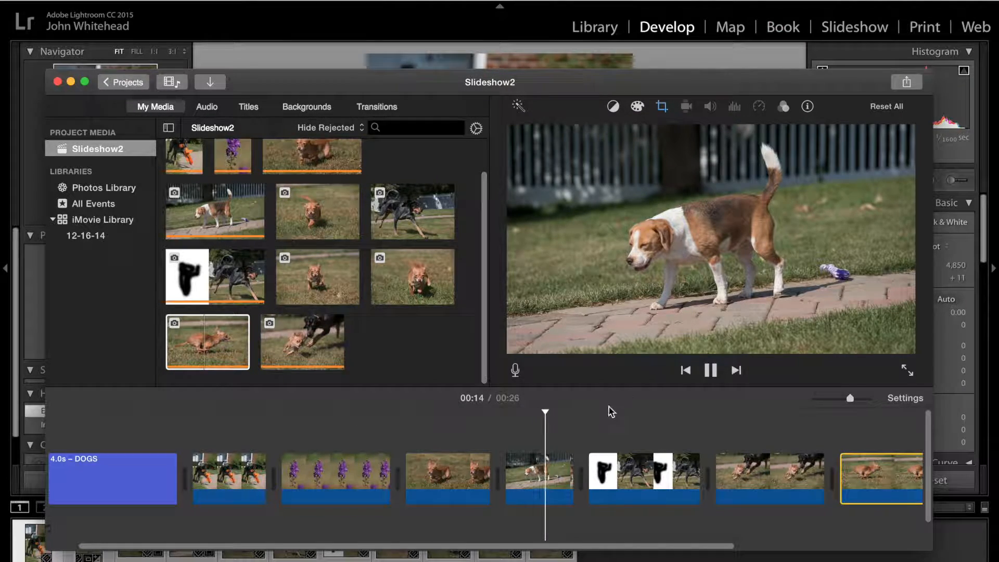
key(space)
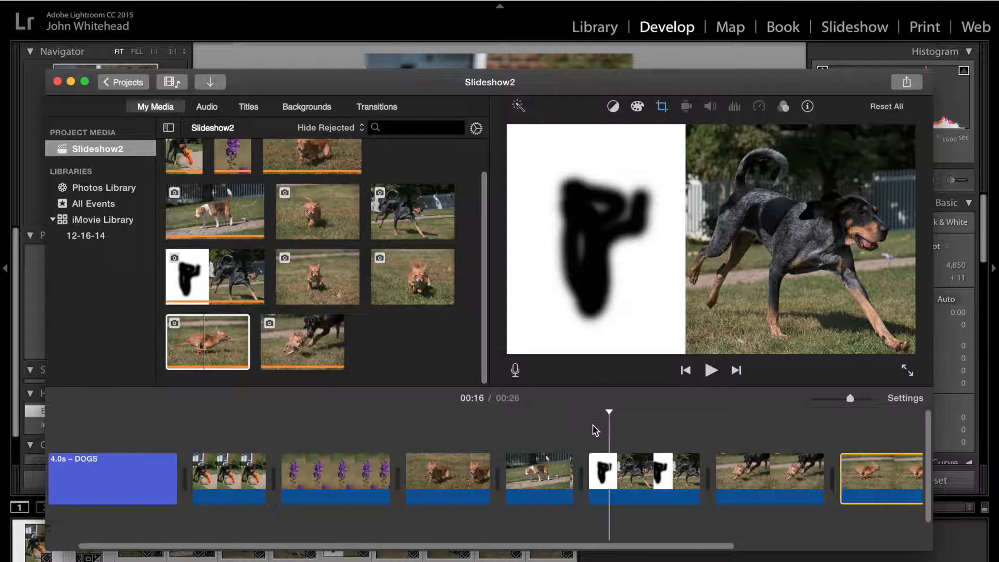
Place Cross Dissolve, Cross Blur, Fade to Black, Fade to White, Spin In, Wipe Left and Wipe Right transitions in that order between the timeline clips
click(379, 108)
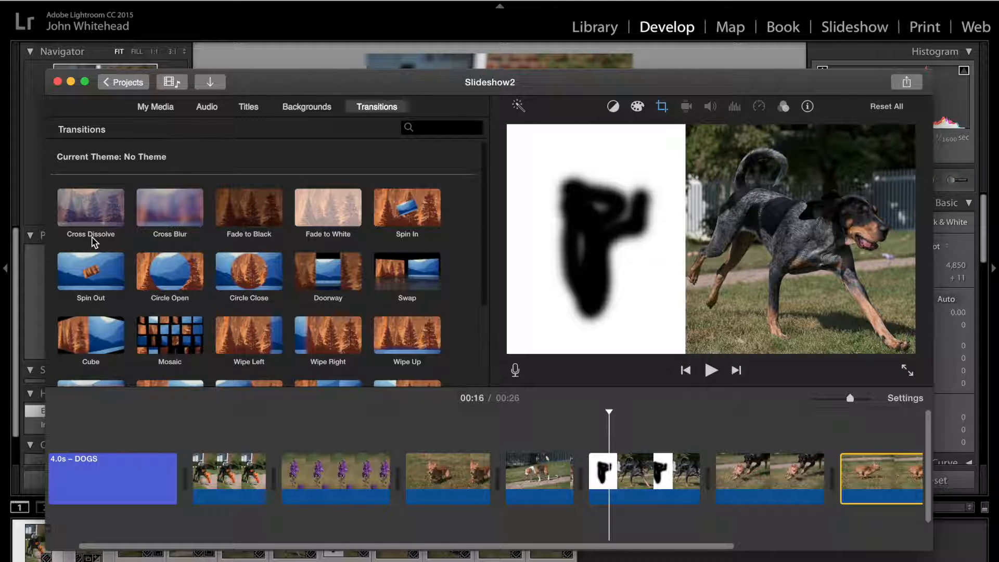
drag(96, 206, 172, 477)
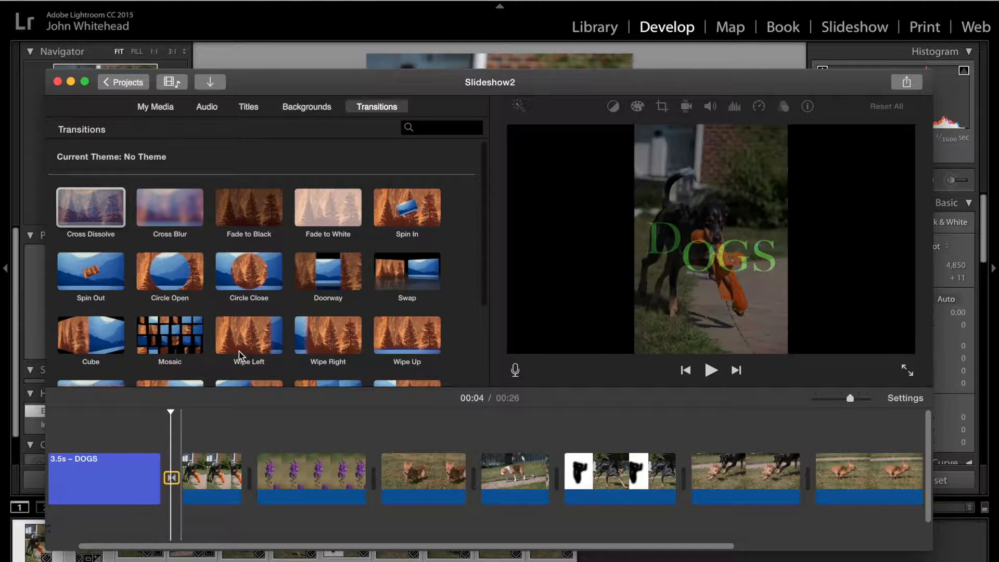
drag(180, 212, 240, 477)
drag(259, 206, 342, 477)
drag(326, 210, 417, 477)
drag(401, 220, 474, 478)
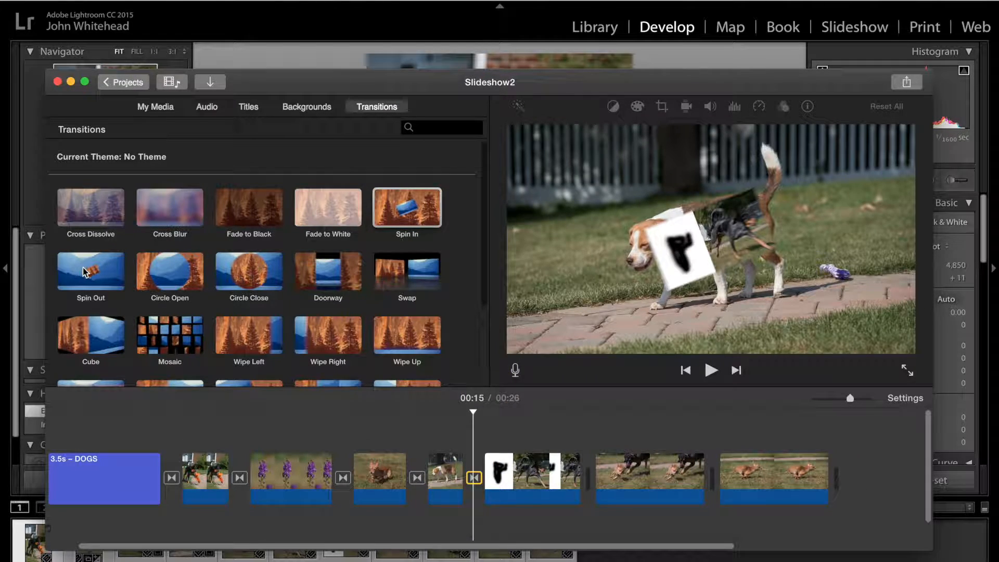
drag(250, 335, 570, 494)
drag(315, 335, 670, 493)
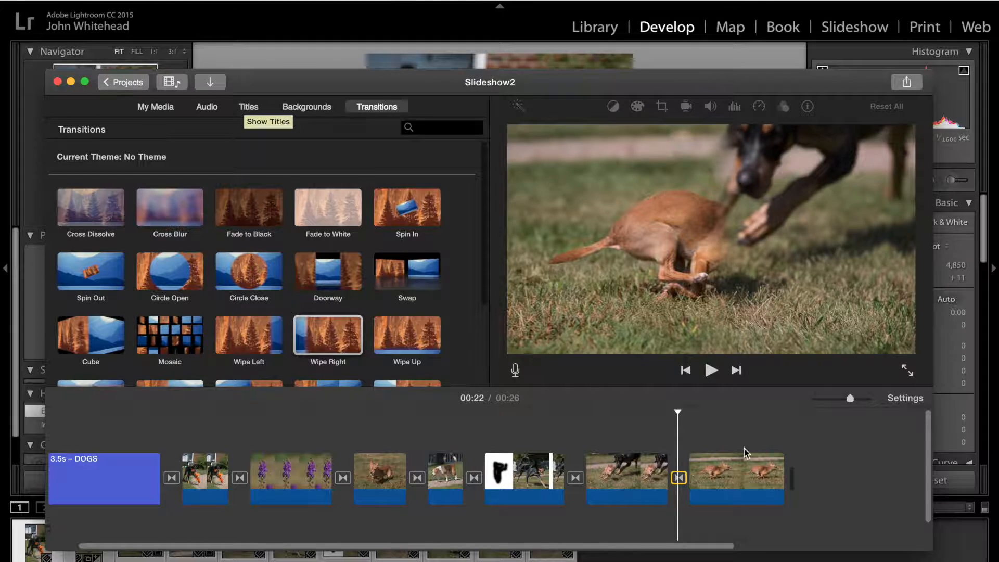
Add an Upper title above the last running-dog clip and shorten the title to 3.2 s
click(248, 112)
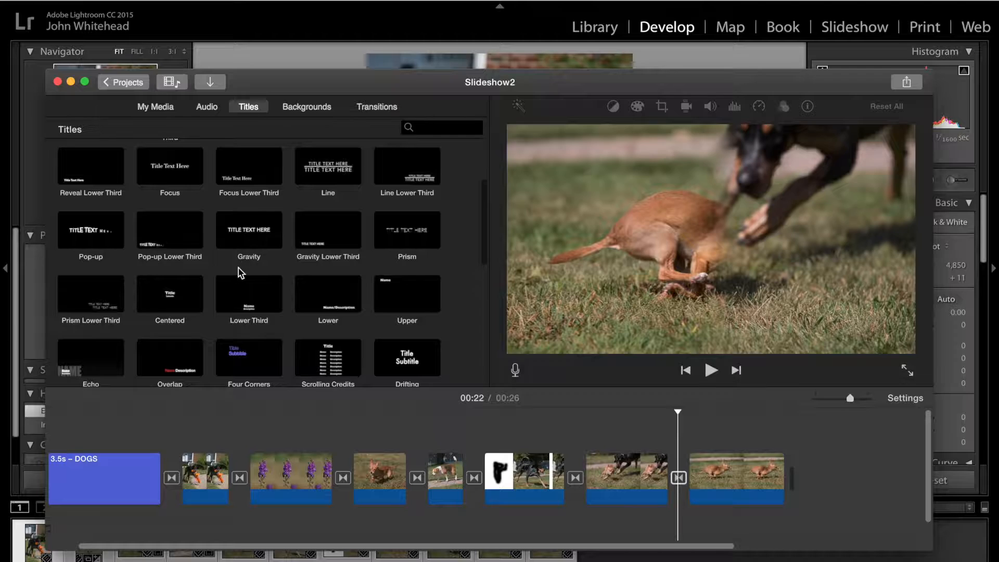
click(409, 290)
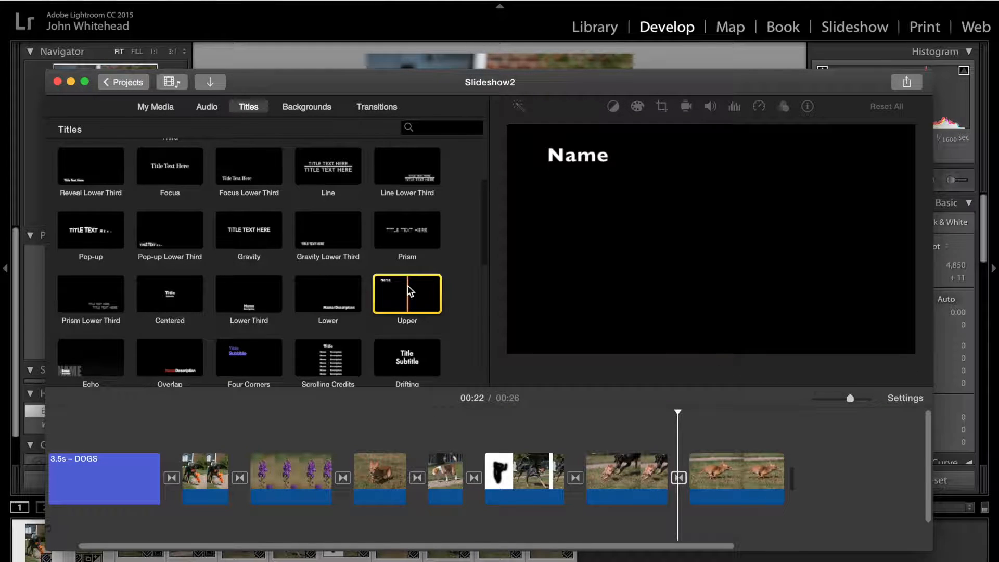
drag(399, 302, 722, 439)
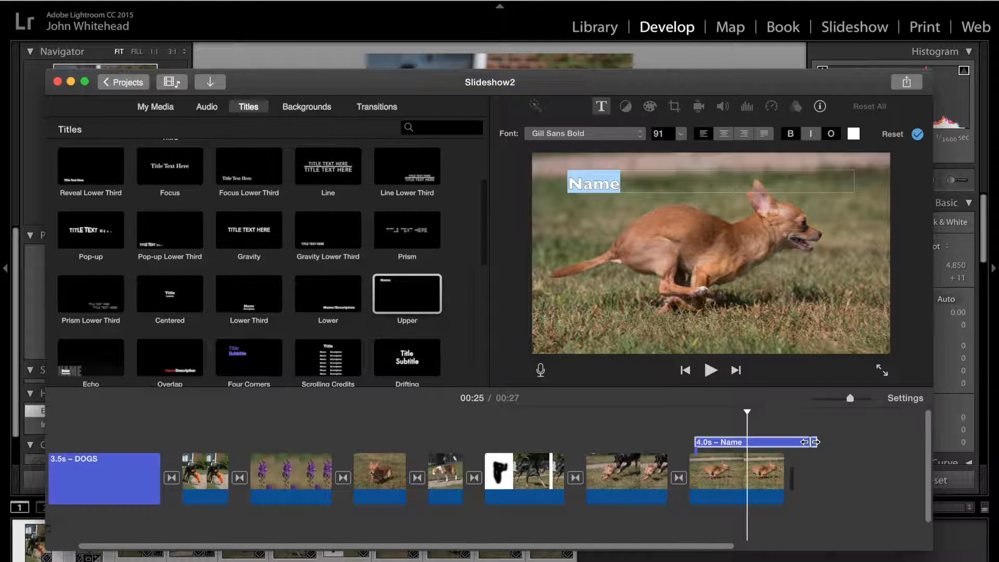
click(783, 442)
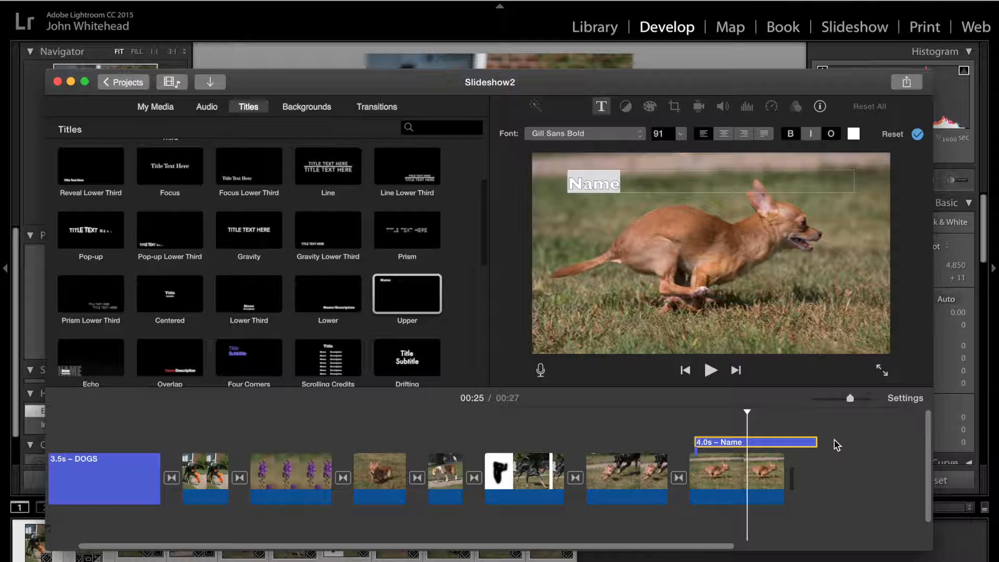
drag(817, 443, 778, 443)
Set the Upper title's text to "Run Run Run" and play back the slideshow from the last transition
click(733, 443)
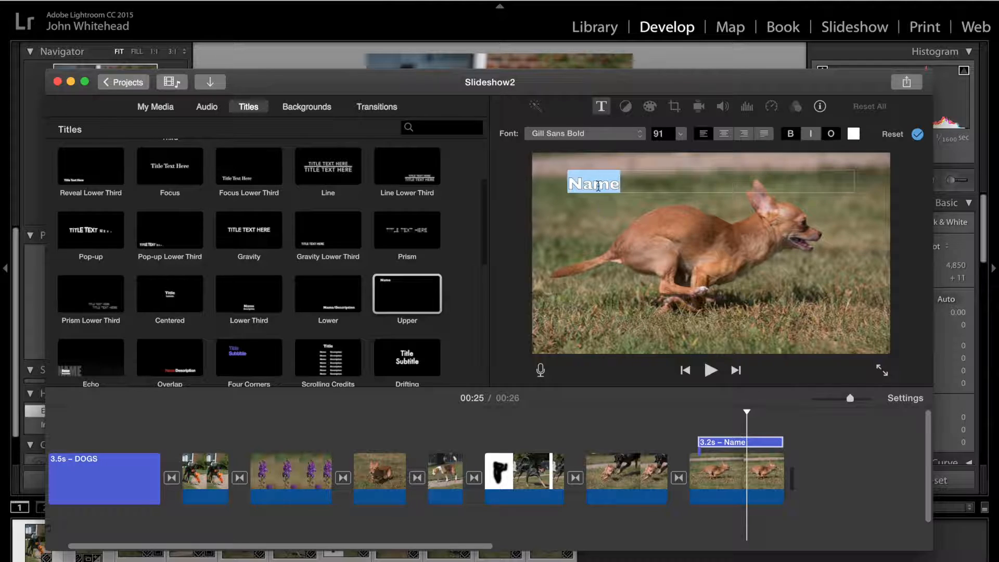
text(Run Run Run)
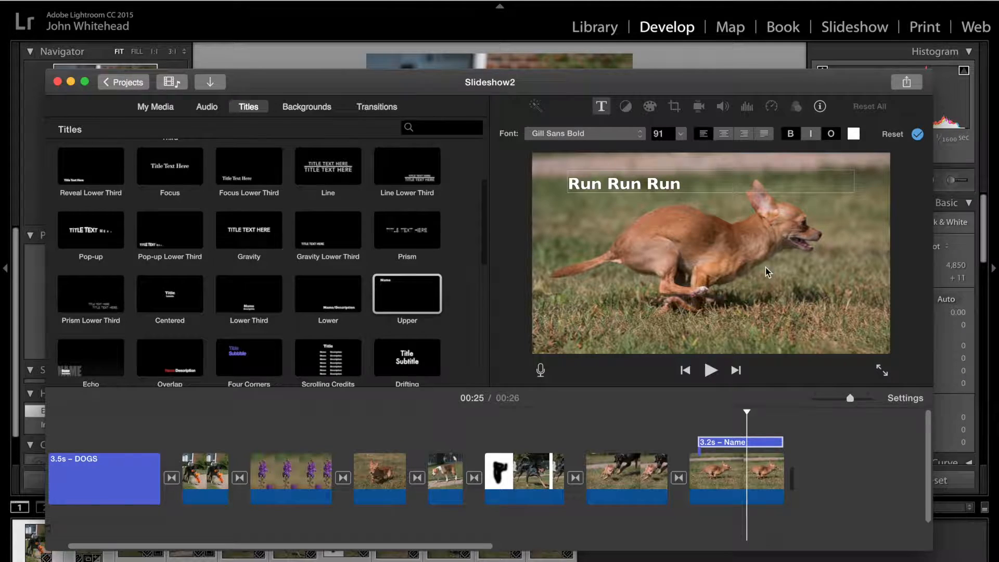
click(713, 411)
drag(747, 414, 680, 414)
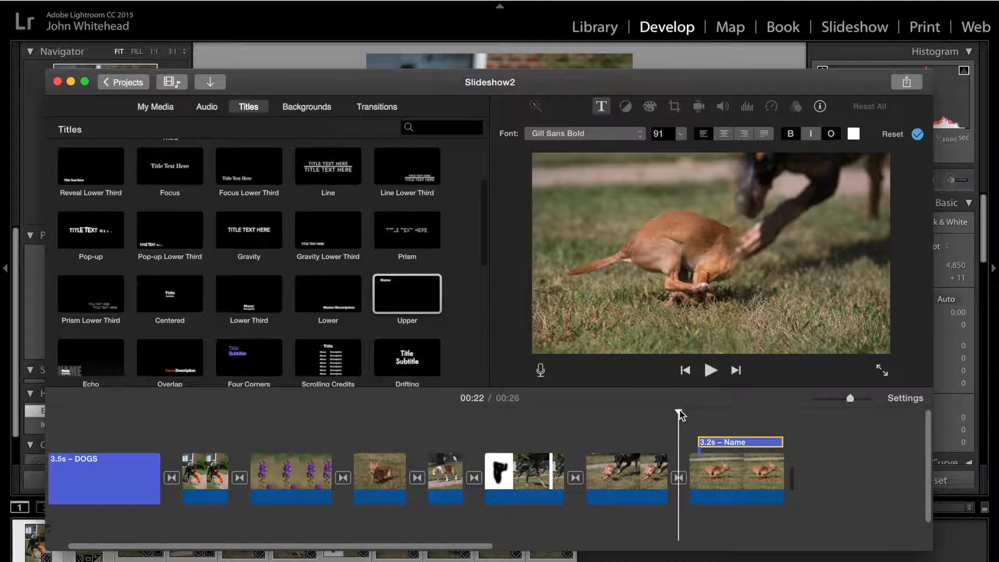
key(space)
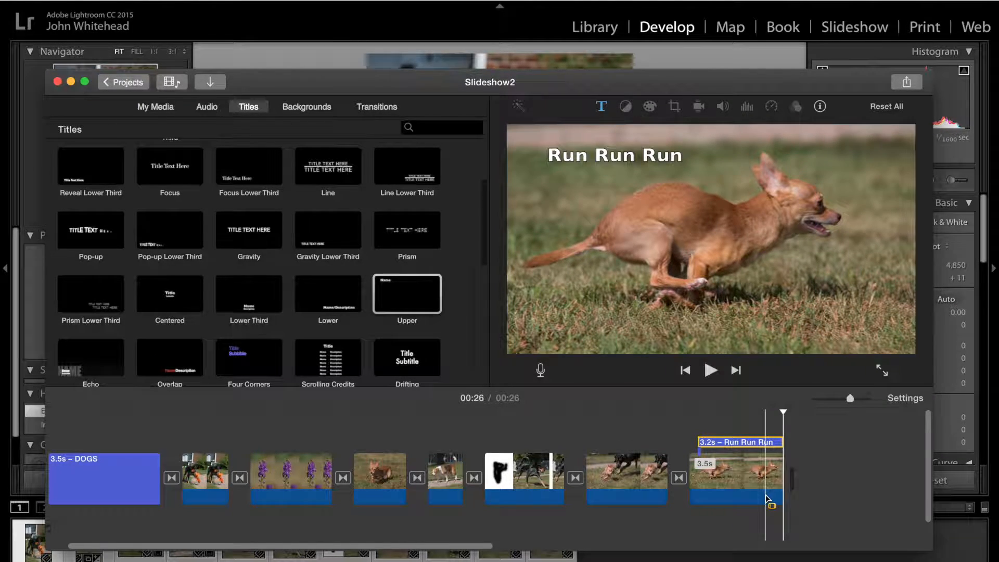
Play back the slideshow from the DOGS title through the chase clip to review the transitions
drag(782, 411, 134, 415)
key(space)
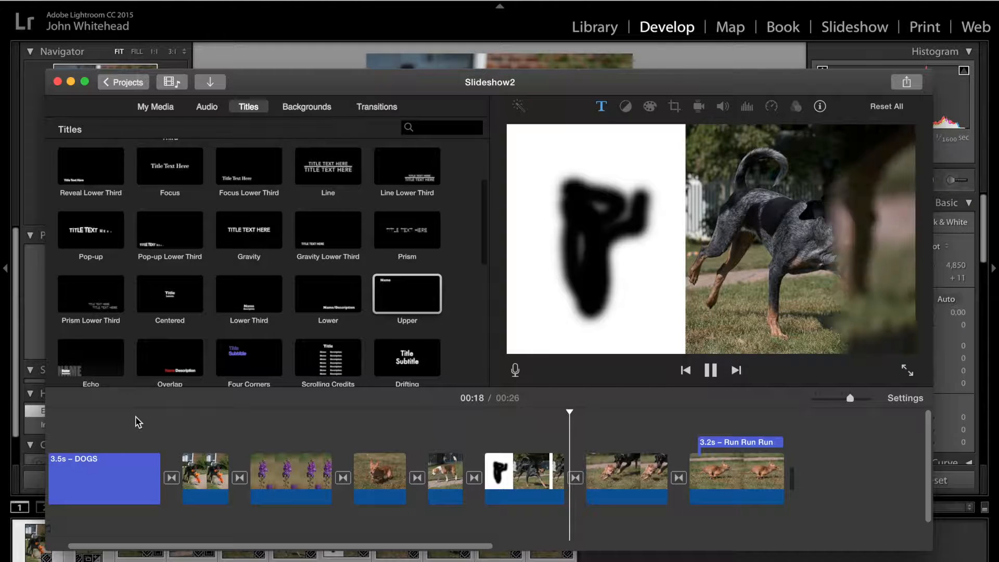
key(space)
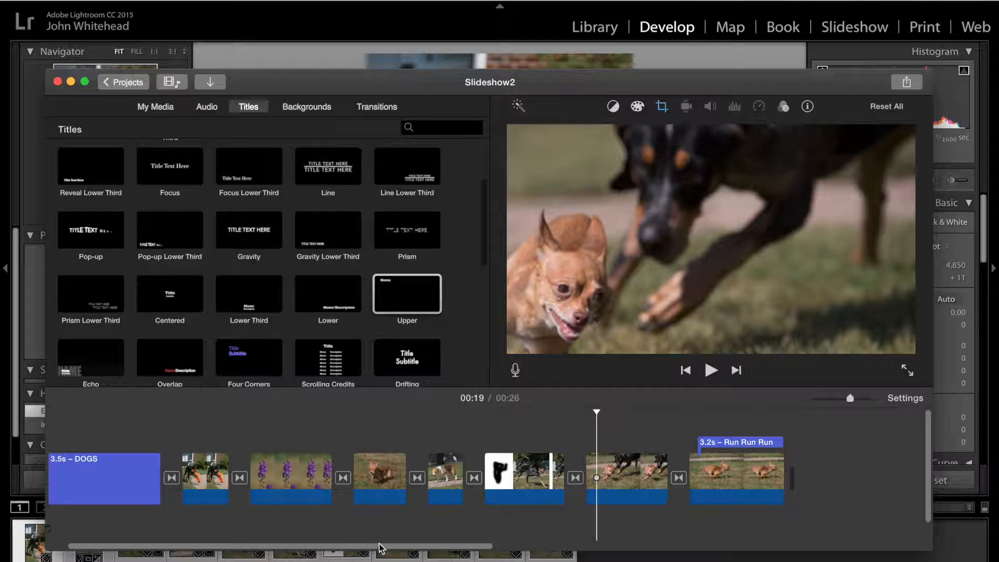
Look through the jingles and machine sounds in the Sound Effects library for music suitable for the slideshow
scroll(370, 536, left, 3)
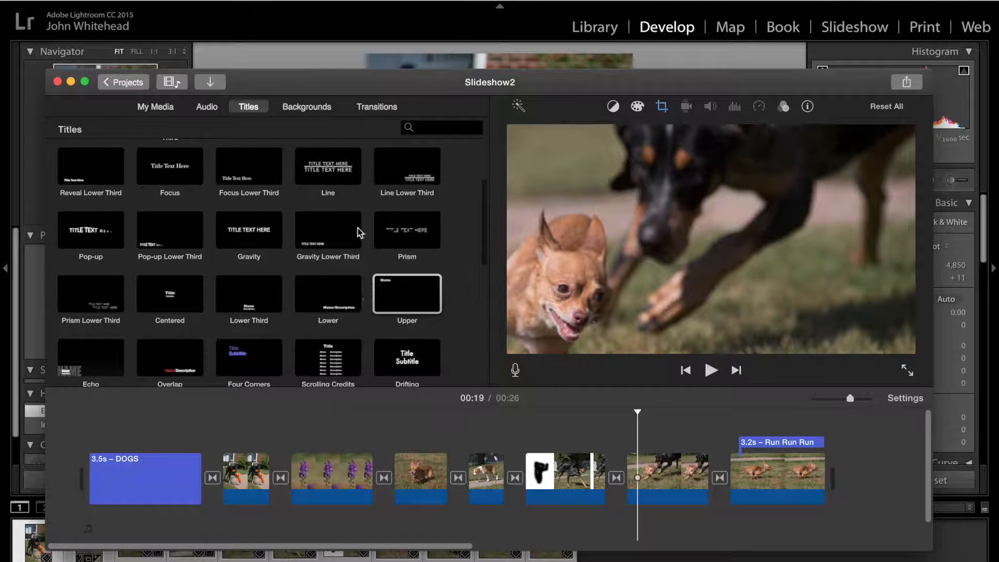
click(207, 106)
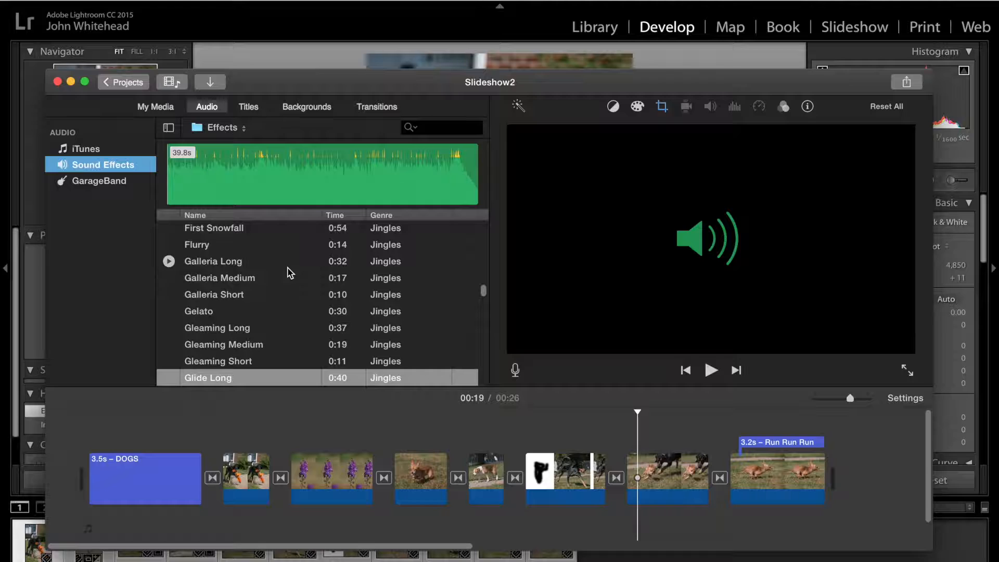
click(170, 197)
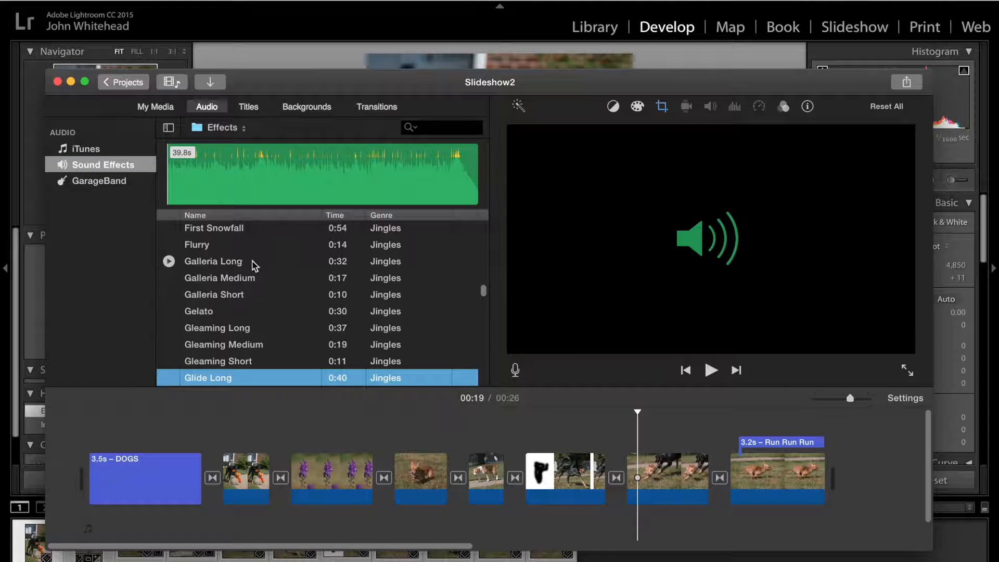
scroll(254, 265, down, 5)
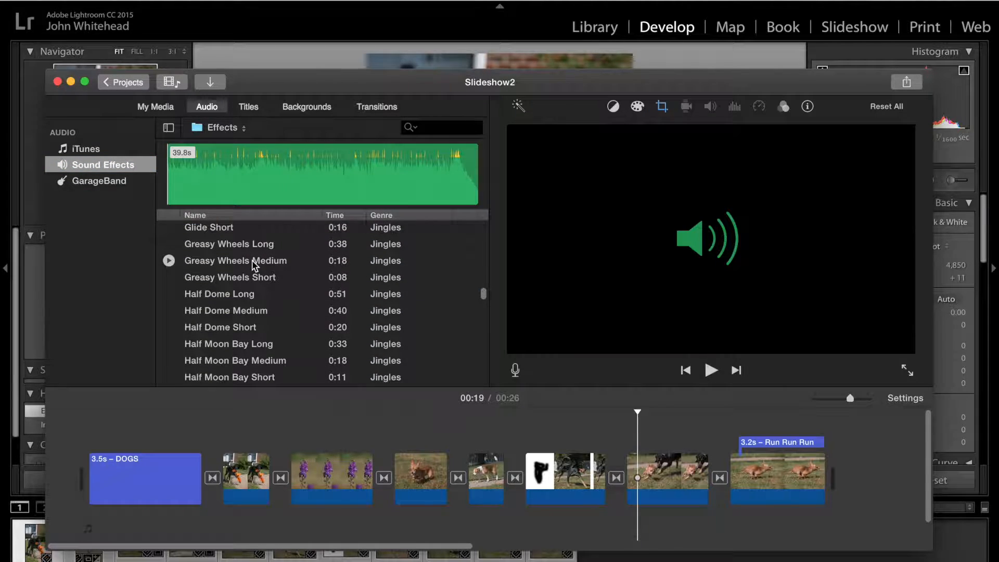
scroll(254, 265, down, 5)
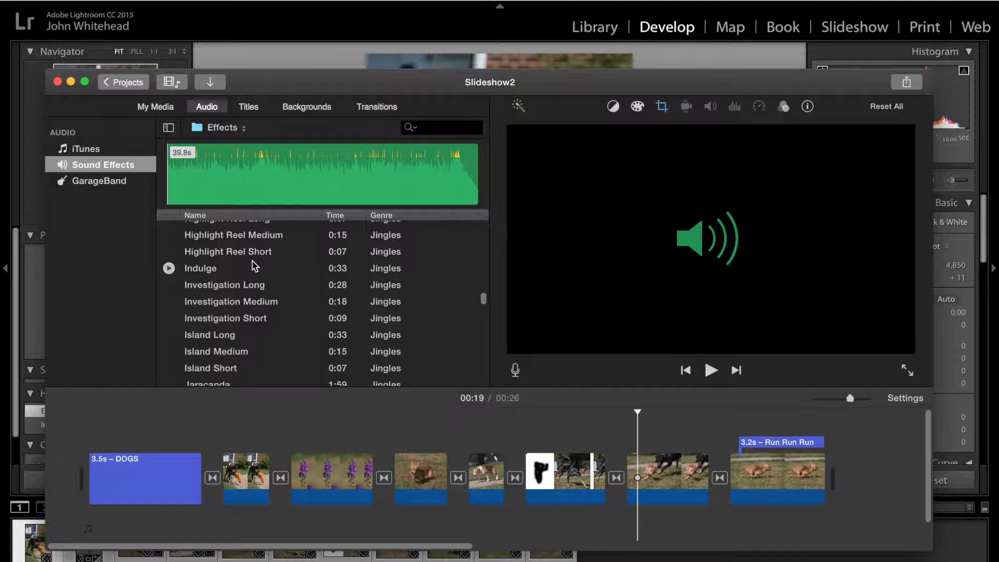
scroll(254, 265, down, 10)
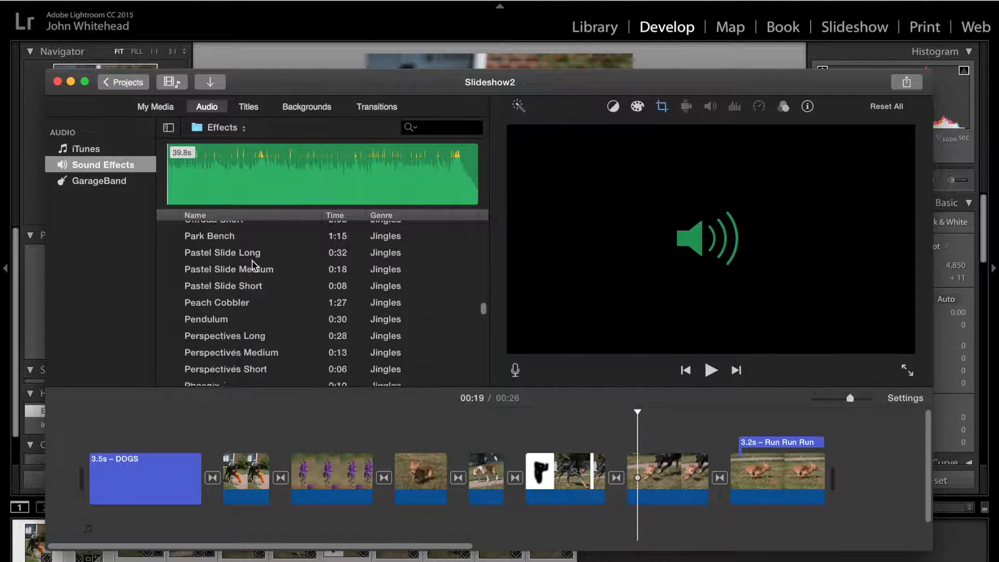
scroll(254, 265, down, 3)
scroll(252, 260, down, 15)
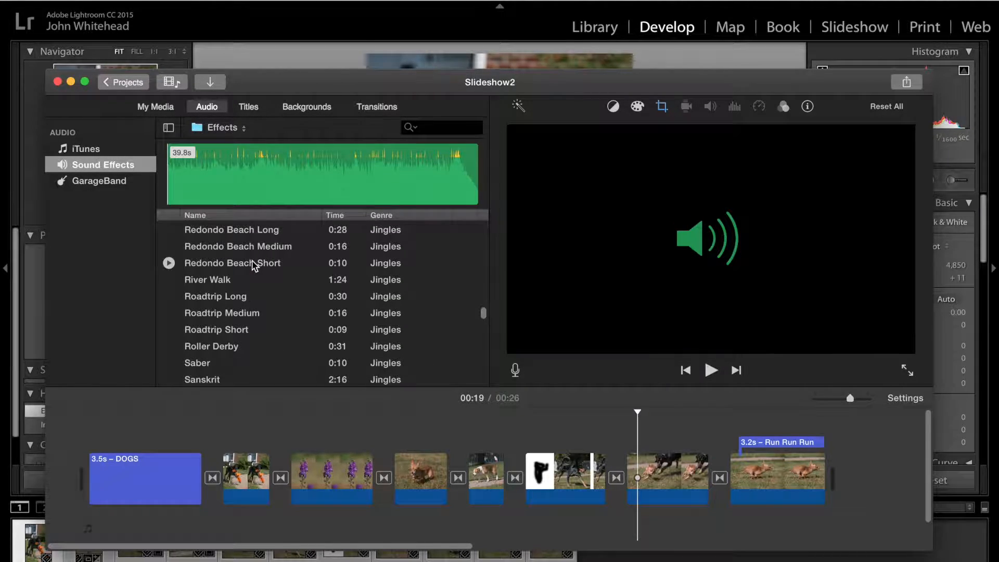
scroll(251, 260, down, 10)
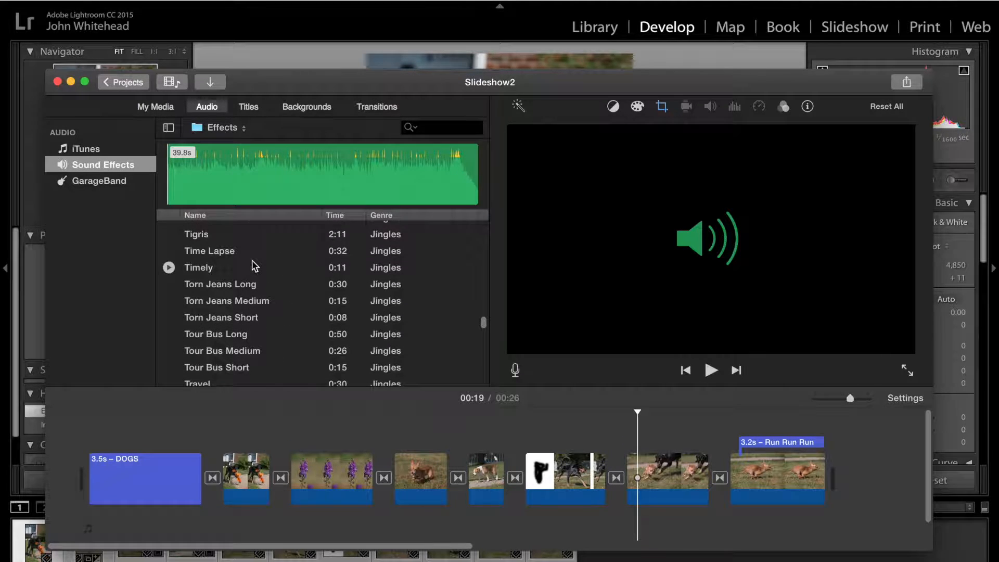
scroll(252, 265, down, 8)
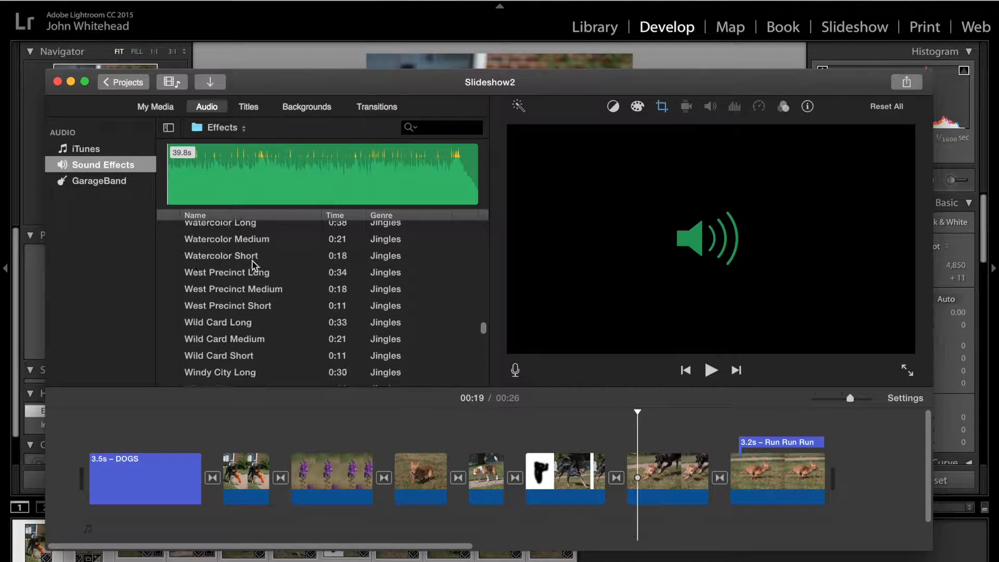
scroll(251, 263, down, 3)
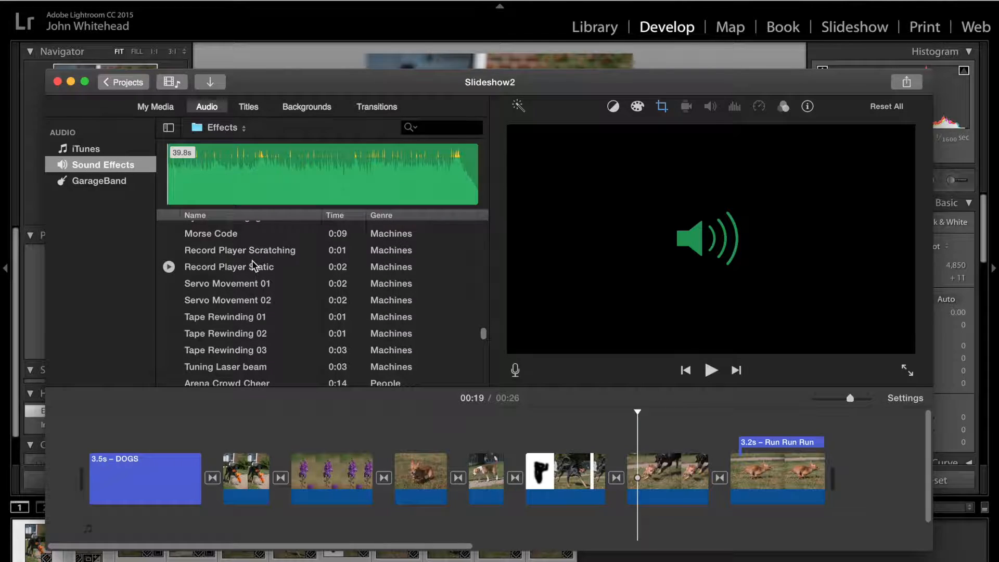
Sort the sound effects by time, preview Piano Ballad and add it as background music starting under the DOGS title
click(336, 215)
scroll(357, 289, down, 10)
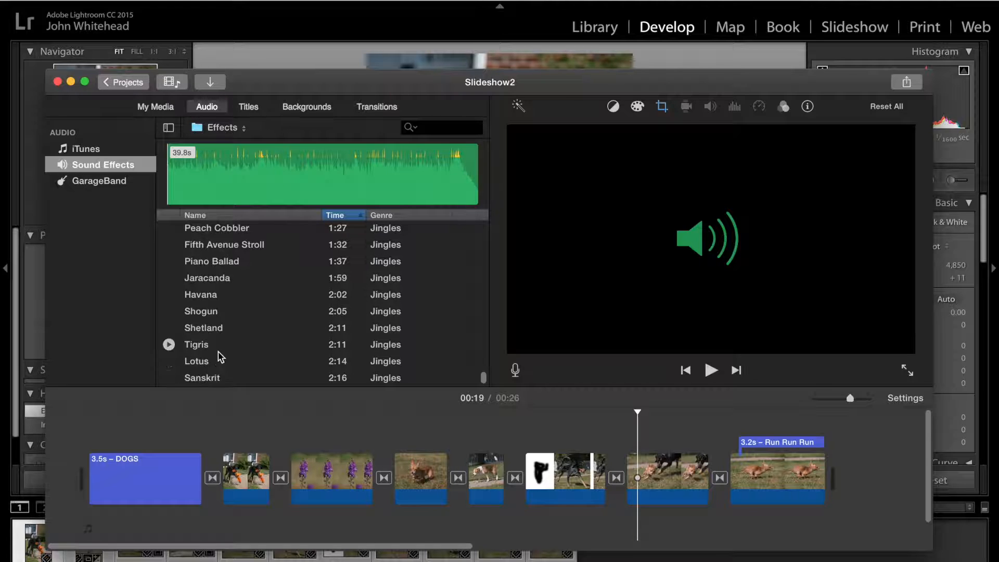
click(221, 263)
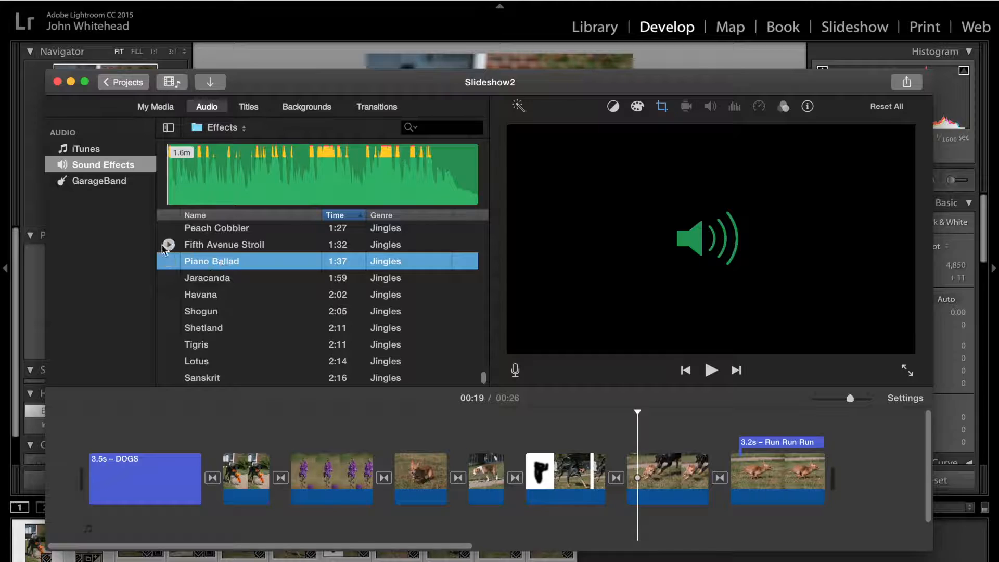
click(169, 261)
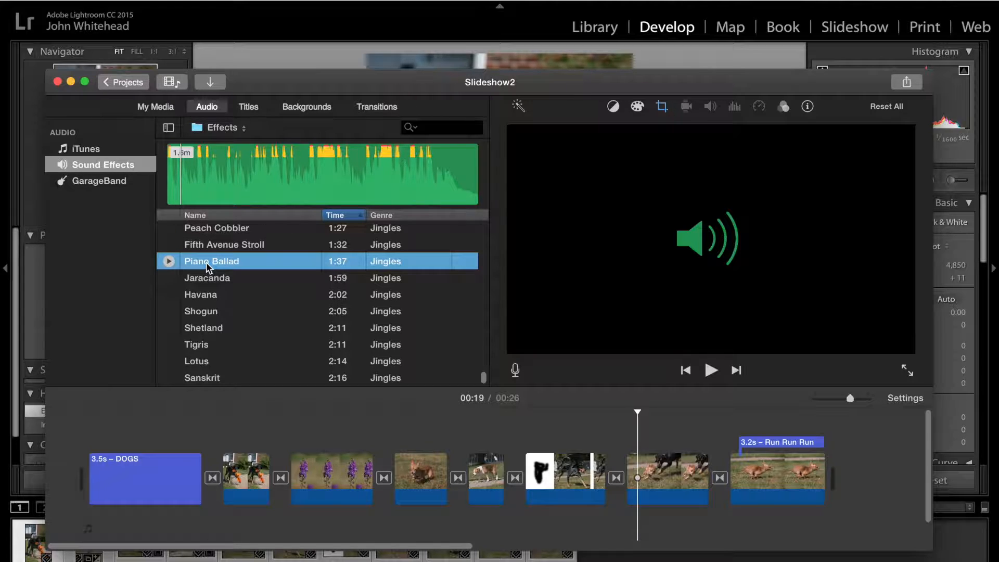
drag(196, 260, 83, 529)
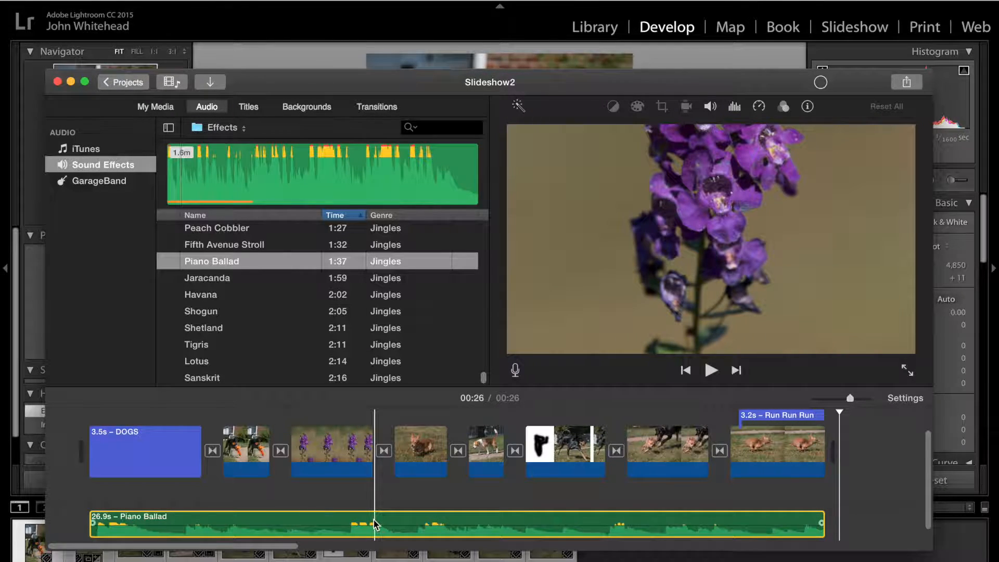
Lower the volume of the Piano Ballad music in the timeline
mouse_move(374, 527)
mouse_down()
mouse_move(374, 535)
mouse_move(374, 526)
mouse_up()
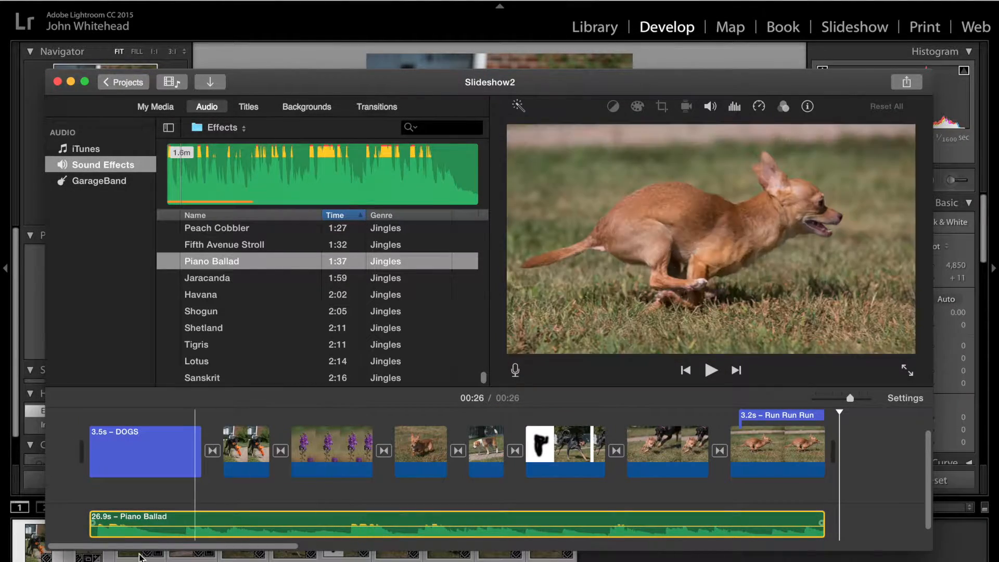
click(167, 529)
drag(167, 525, 166, 527)
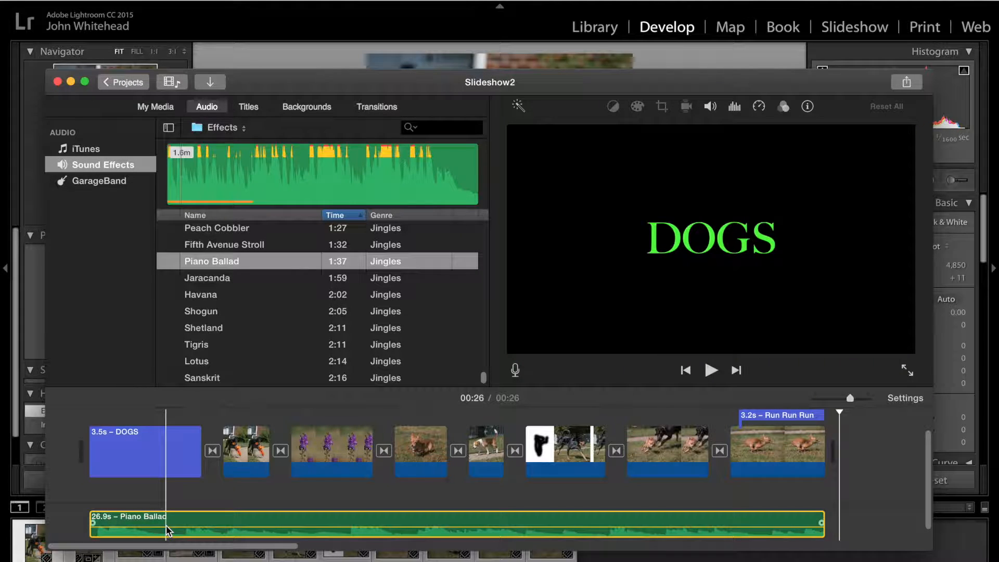
Play back the slideshow with its music from the DOGS title, and inspect the voiceover recording controls
key(space)
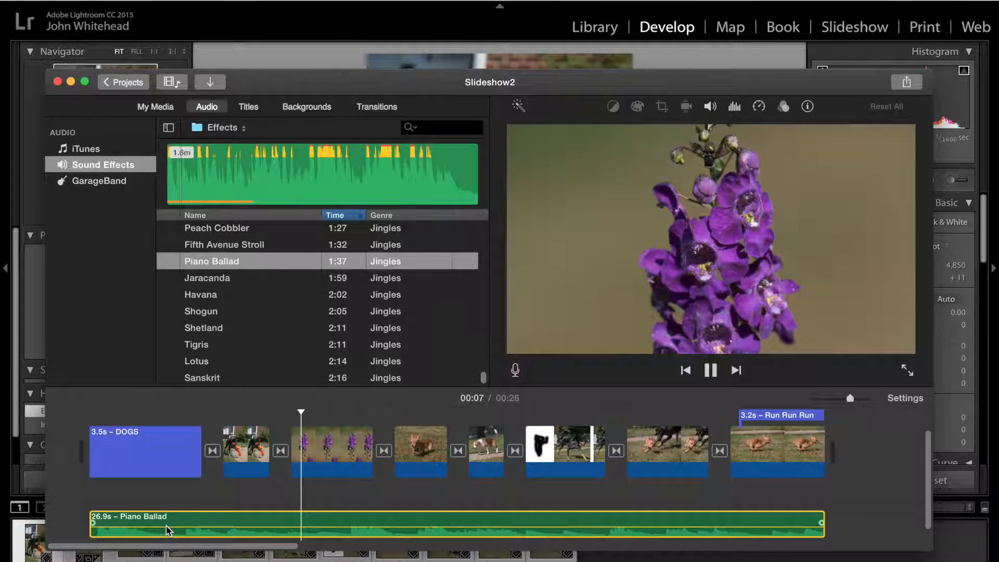
key(XF86AudioRaiseVolume)
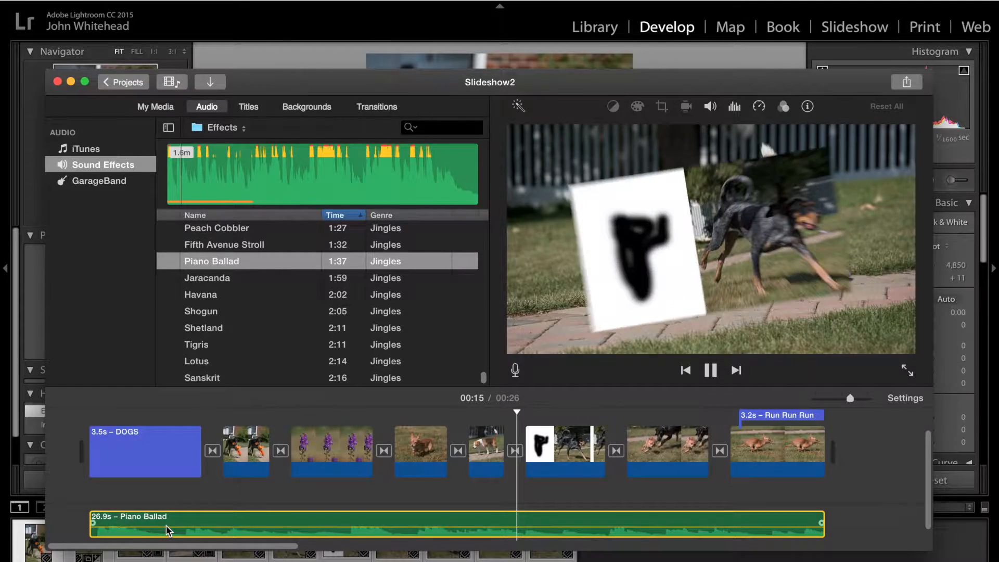
key(space)
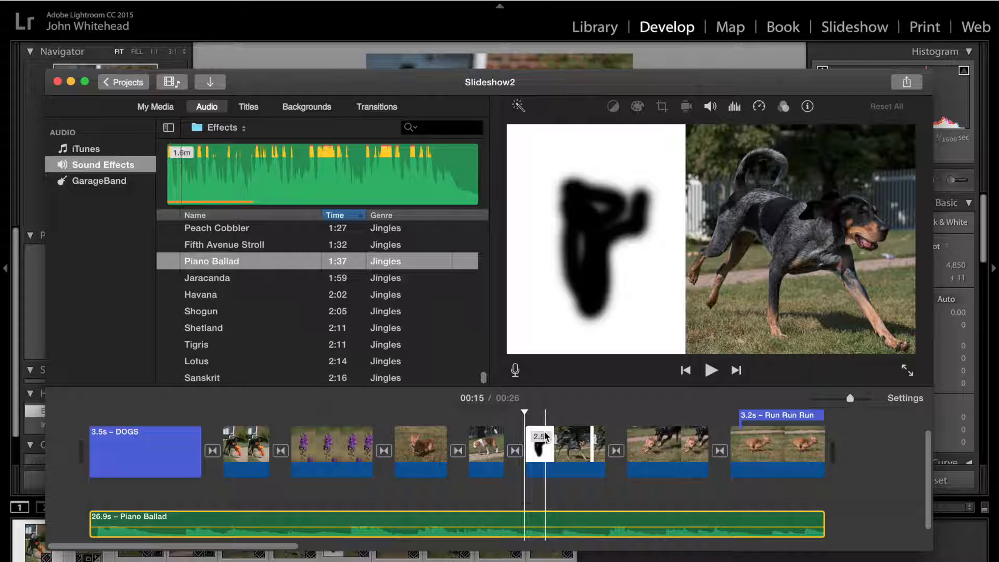
click(515, 370)
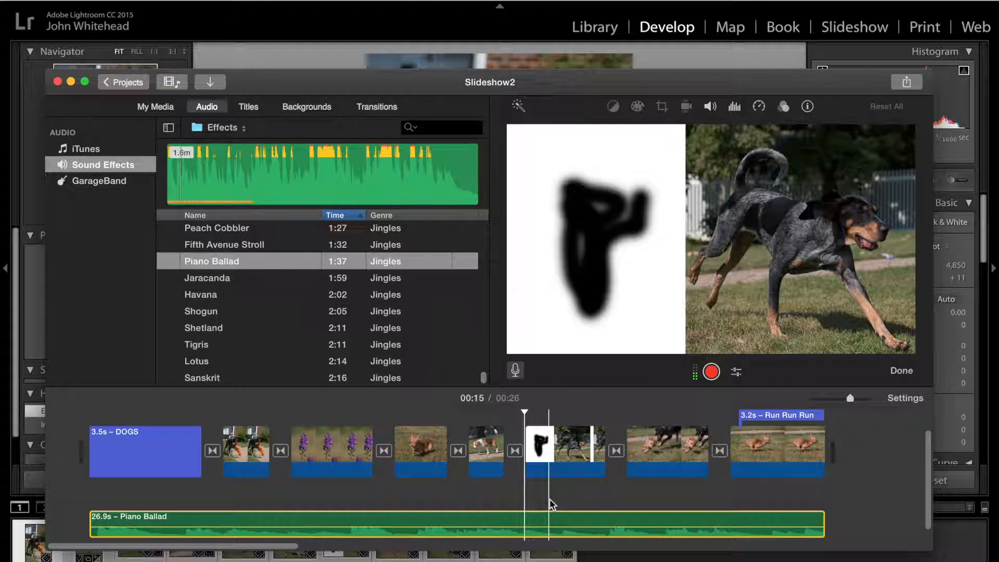
click(516, 370)
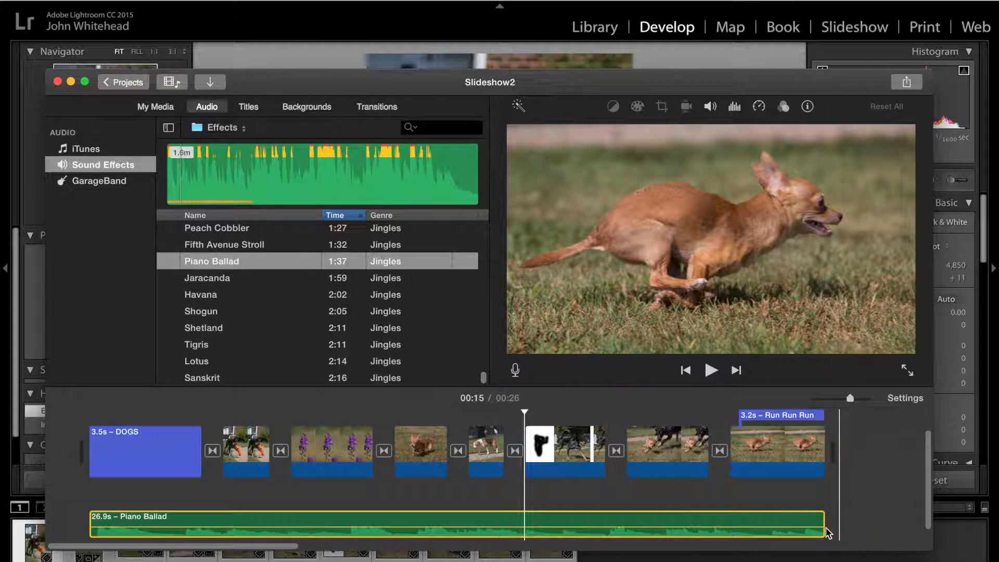
Shorten the Piano Ballad music to 22.9 s and try fading out its end
drag(824, 528, 717, 528)
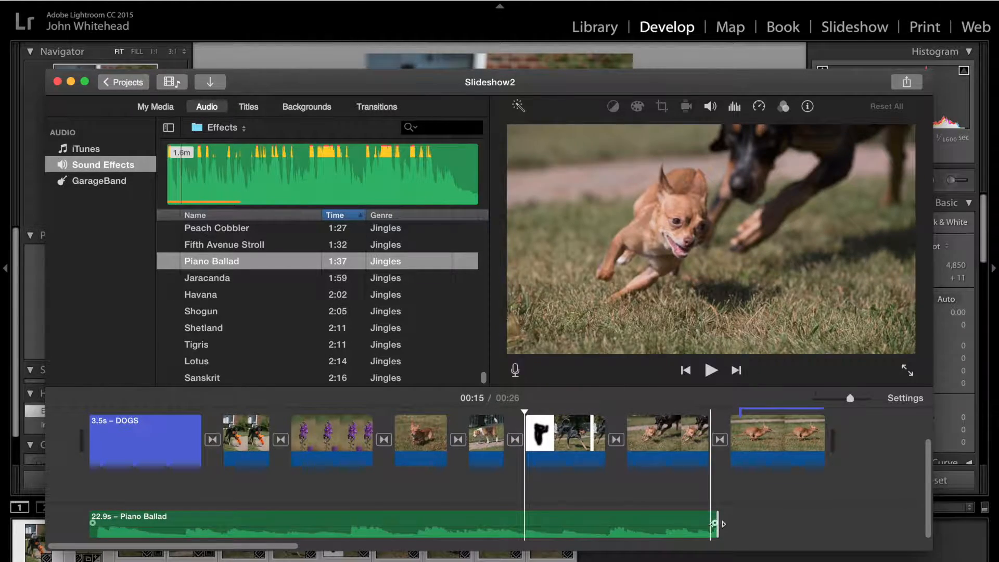
drag(714, 523, 560, 523)
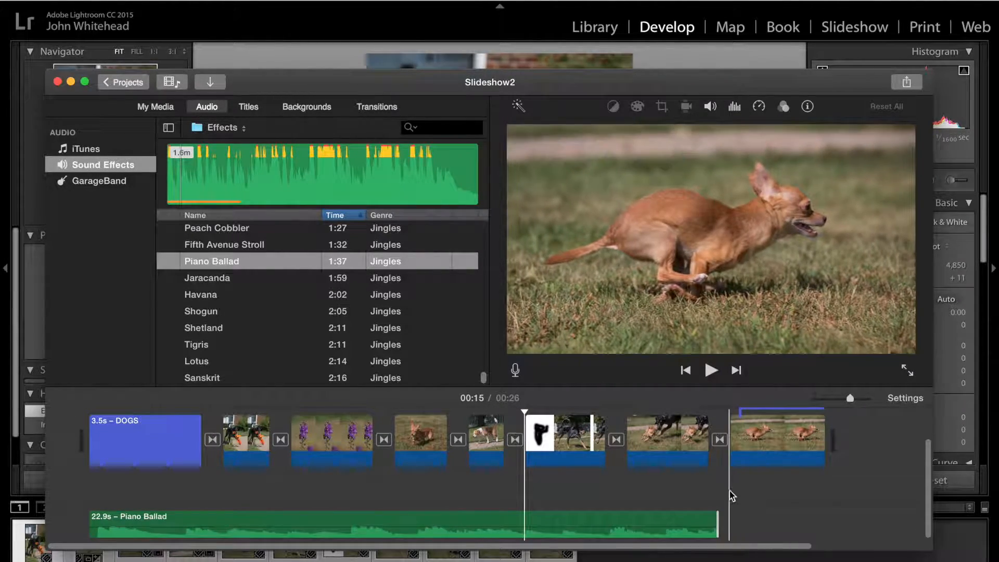
Record a voiceover about 3.8 s long starting at 00:23, over the last running-dog clip
click(729, 494)
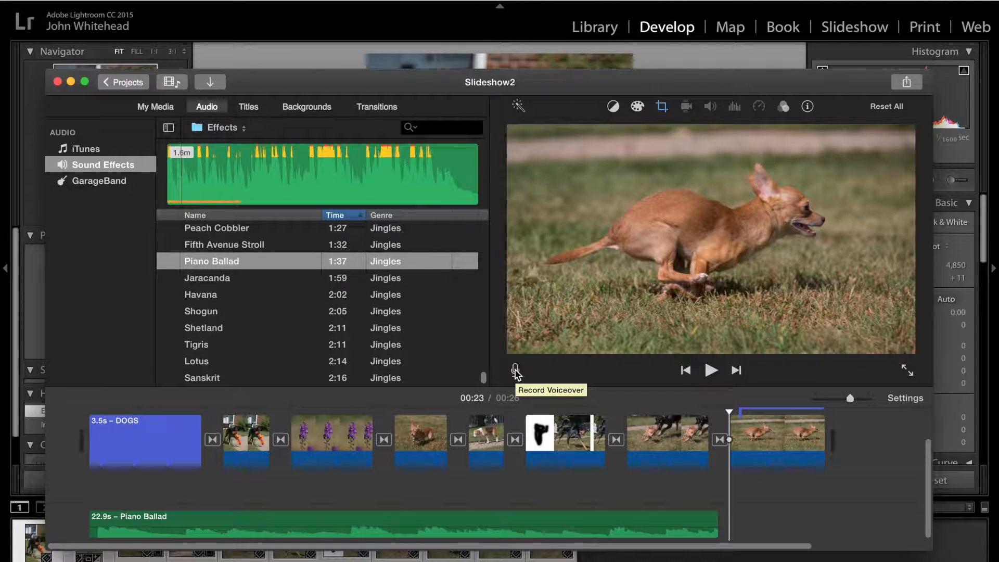
click(515, 370)
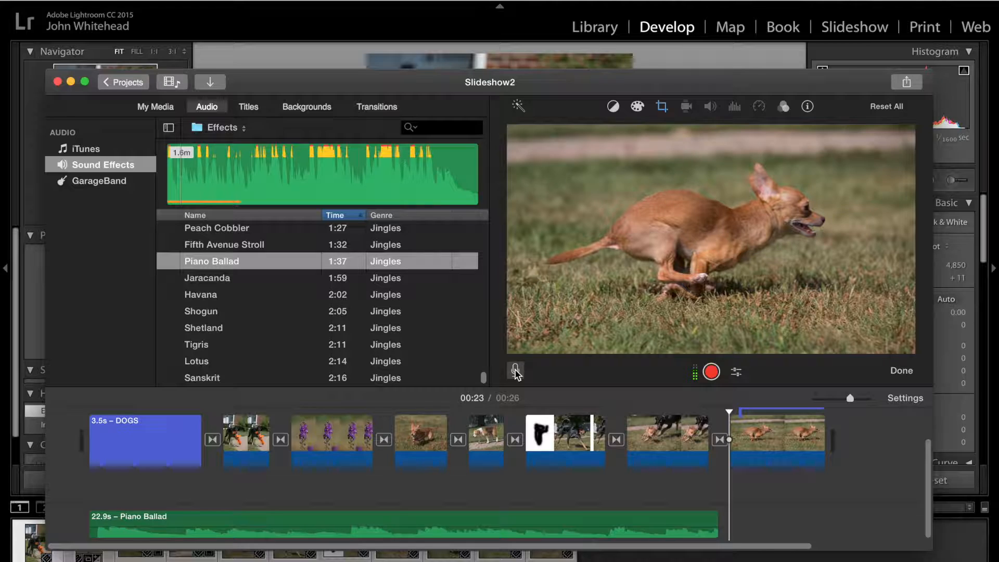
click(711, 371)
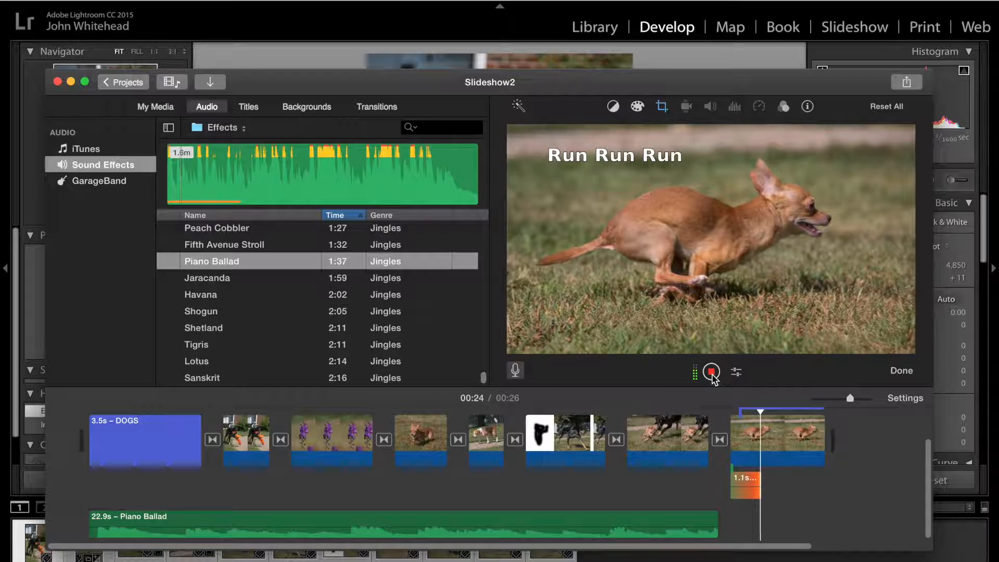
click(711, 371)
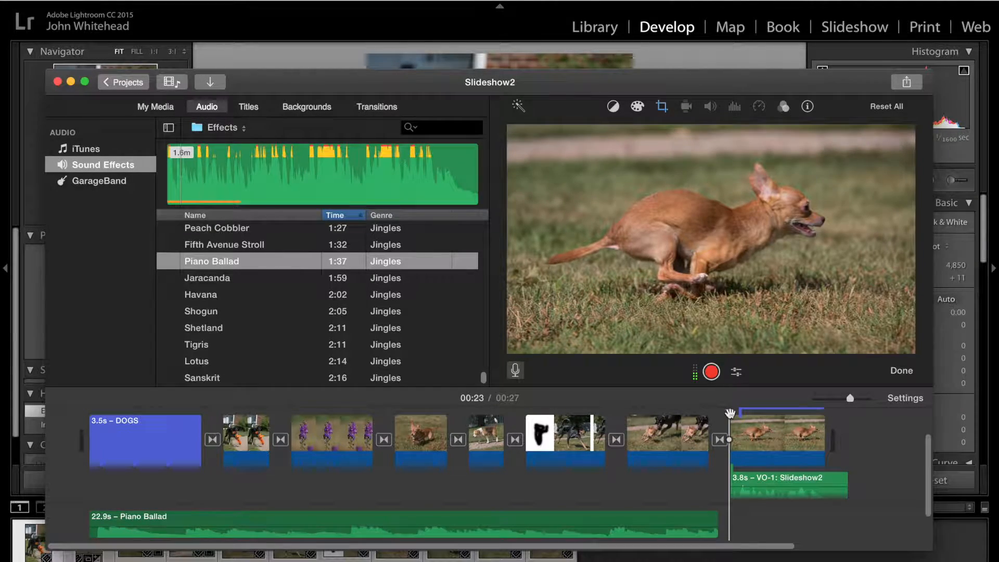
Record another voiceover about 3.9 s long starting at 00:12, within the brown Chihuahua clip
drag(730, 414, 492, 420)
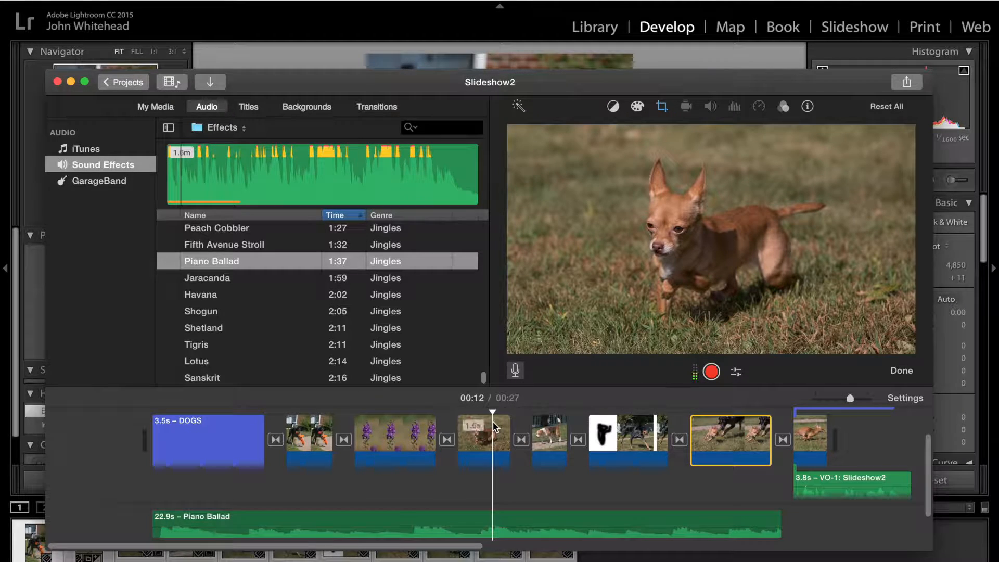
click(711, 372)
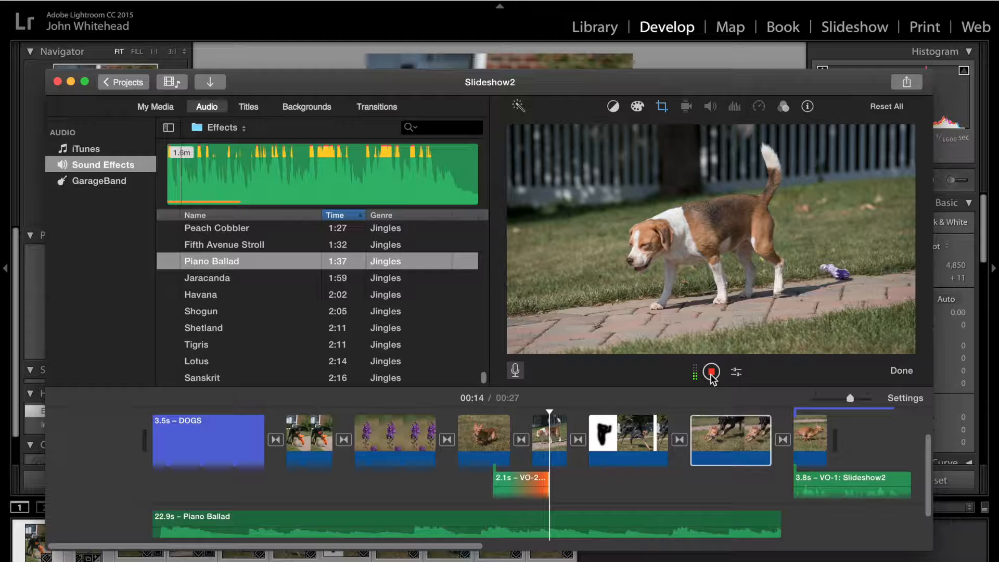
click(711, 373)
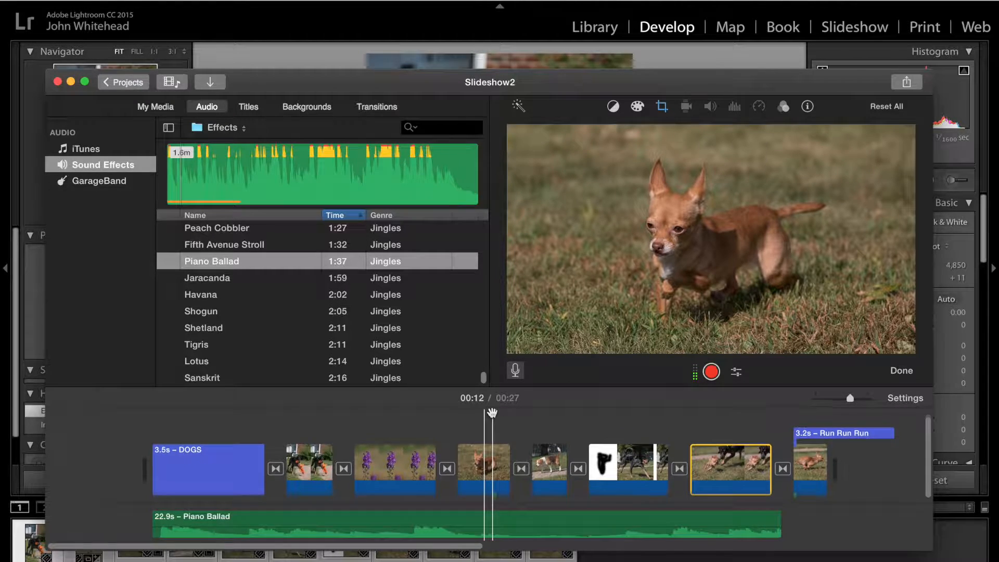
scroll(492, 416, down, 5)
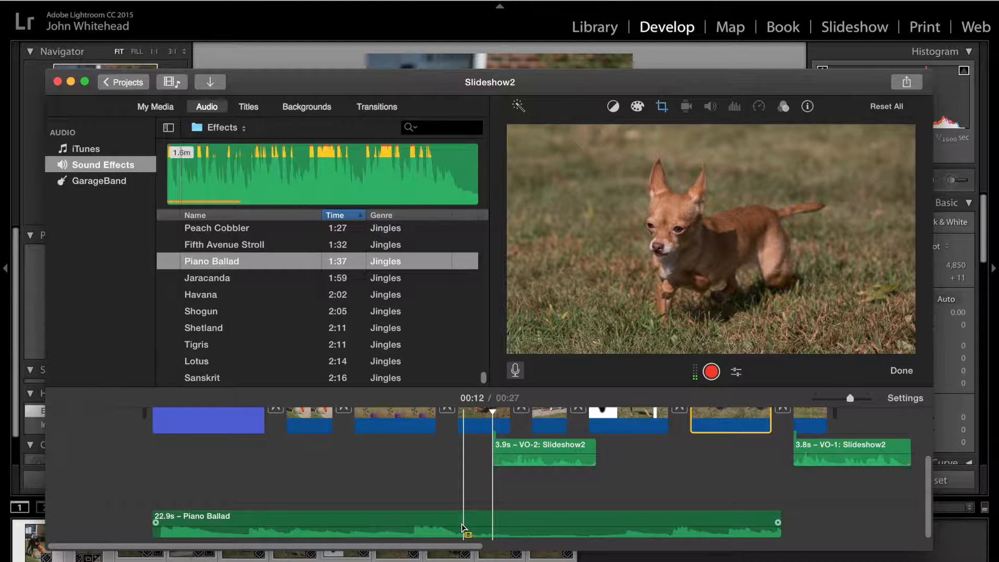
drag(462, 525, 462, 531)
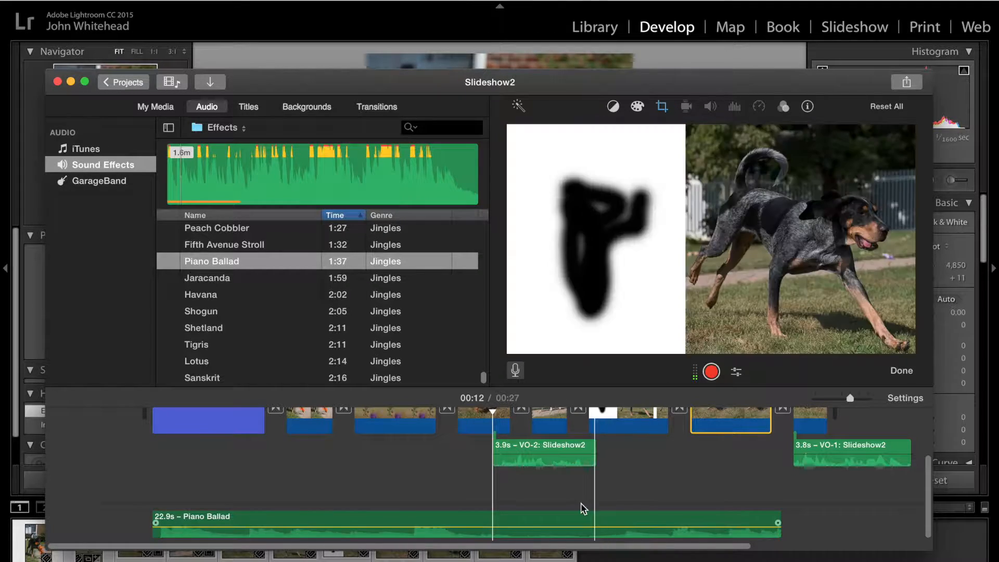
click(491, 537)
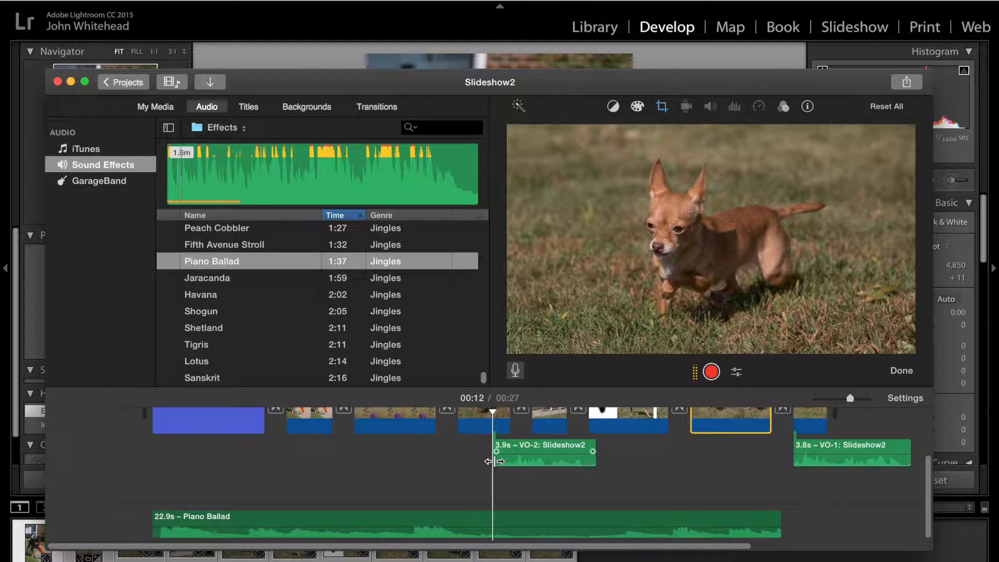
click(492, 527)
click(492, 528)
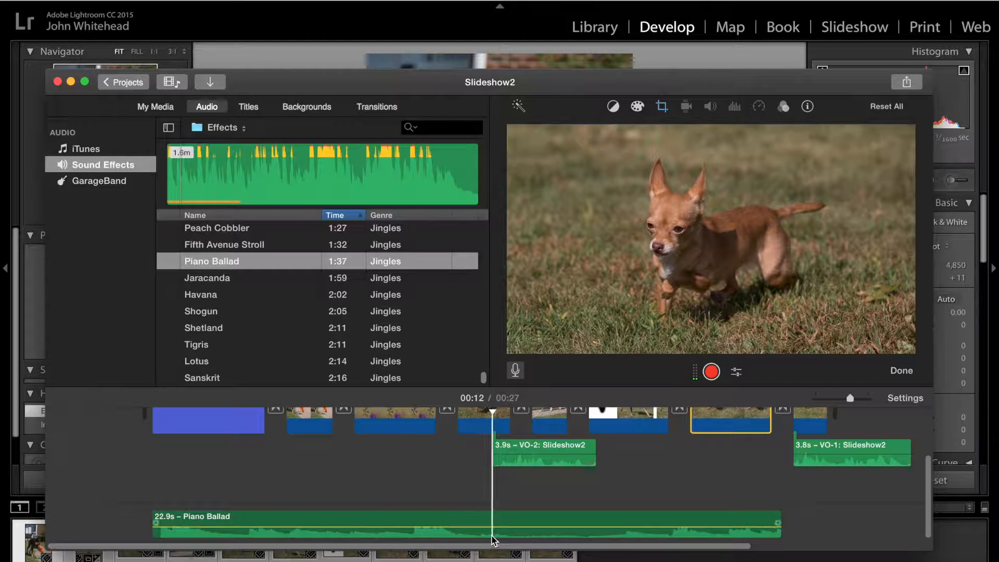
click(492, 528)
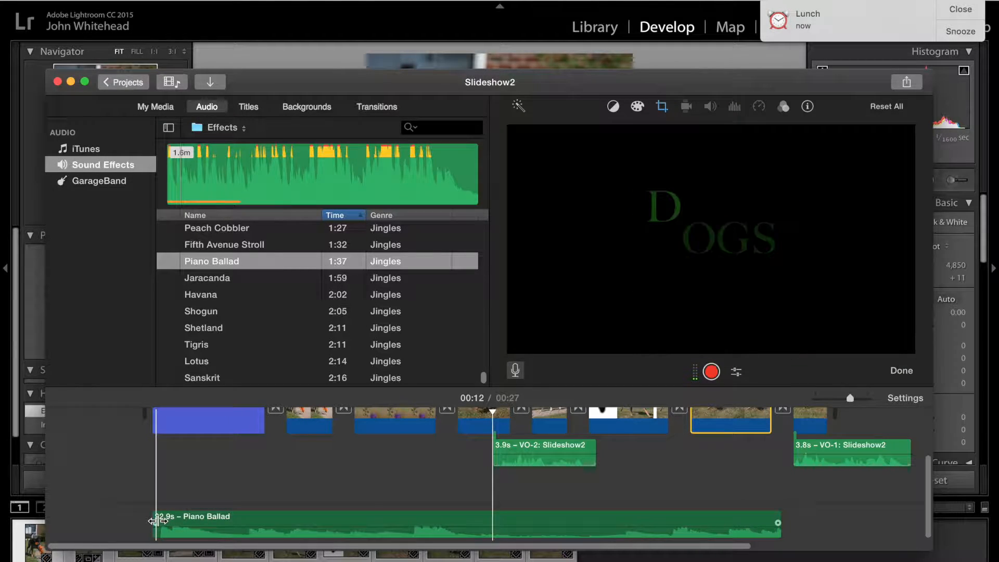
mouse_move(155, 520)
mouse_down()
mouse_move(237, 520)
mouse_move(136, 512)
mouse_move(154, 519)
mouse_up()
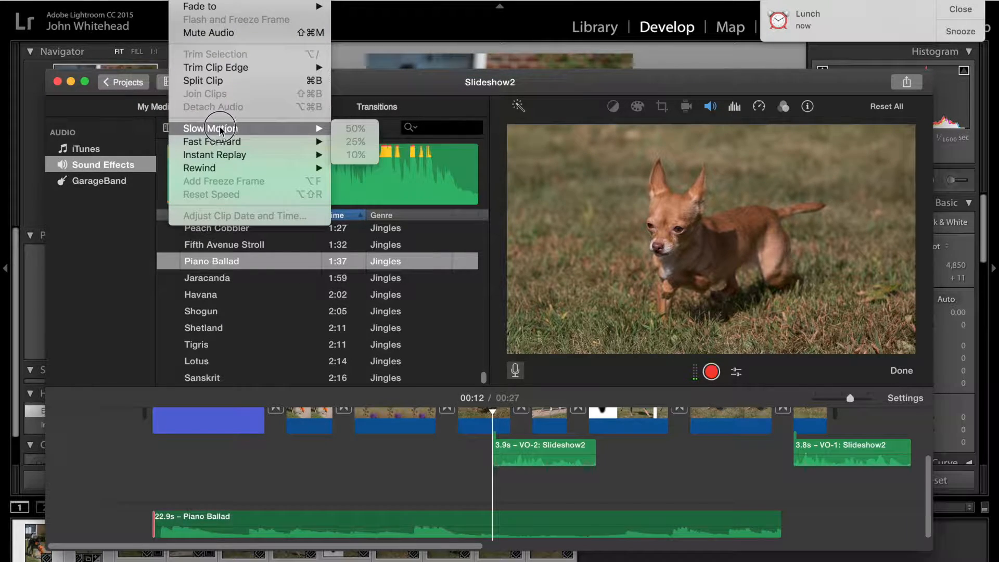
click(198, 33)
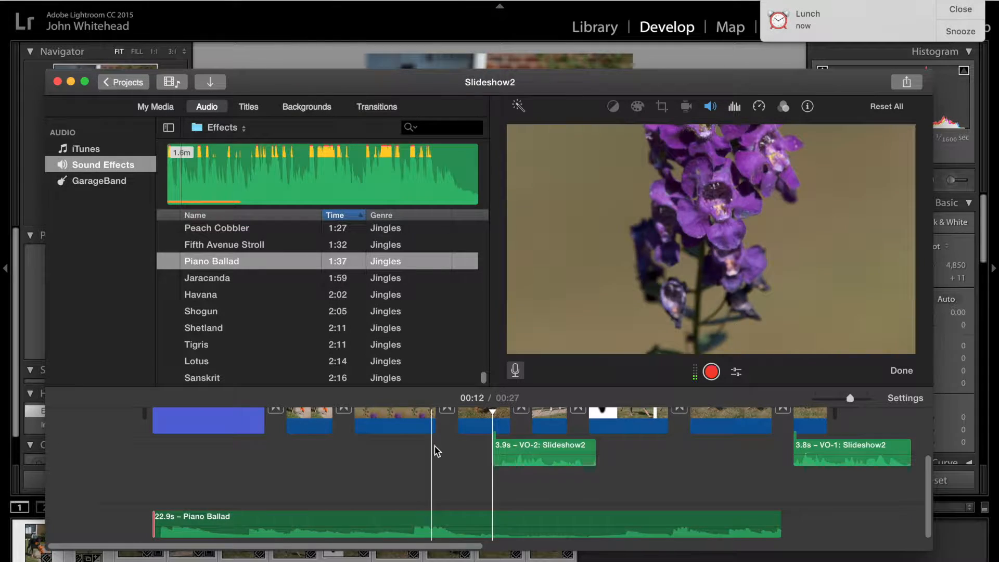
Split the Piano Ballad music at 00:12 and at the end of the first voiceover, isolating a 3.8 s section beneath it
click(494, 526)
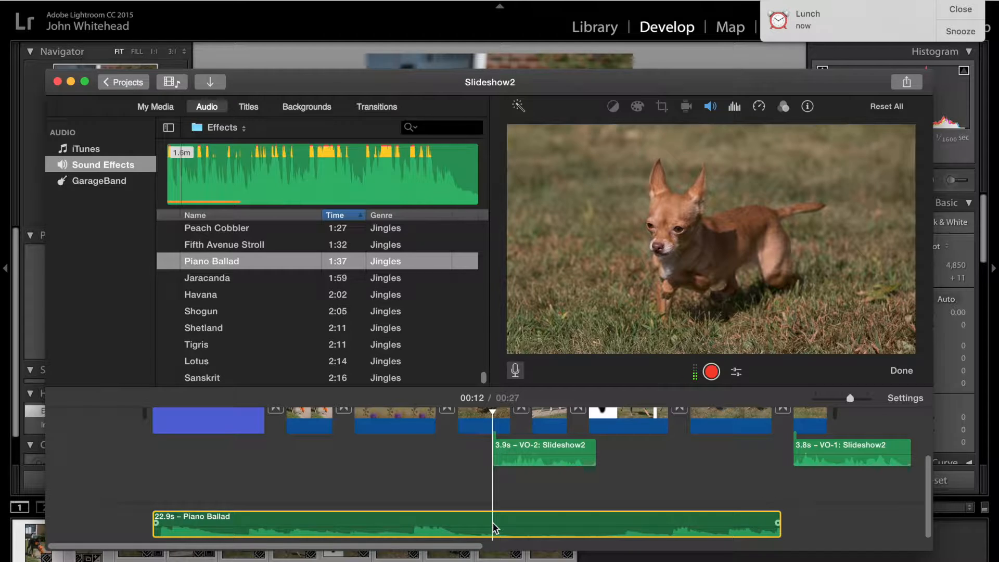
key(super+b)
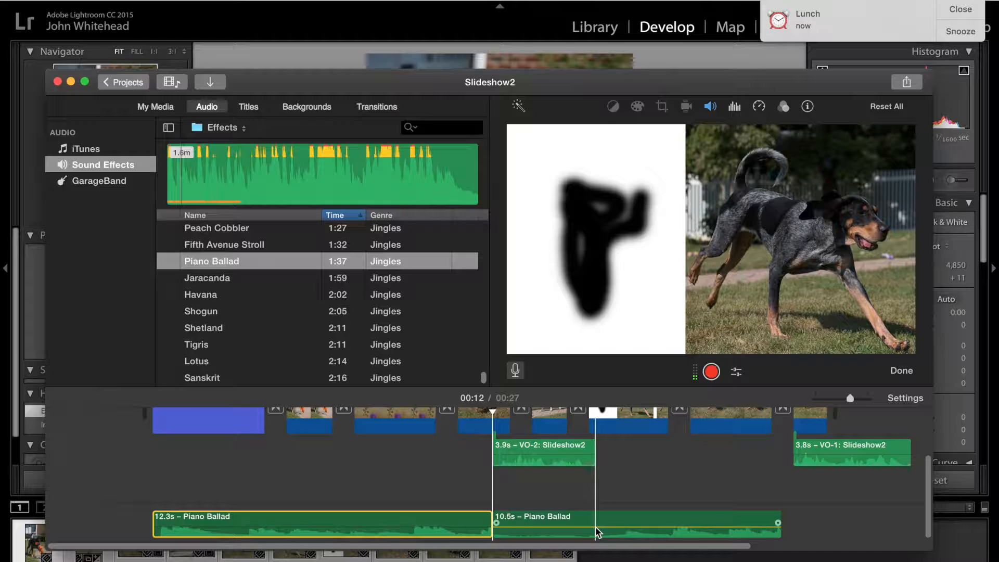
key(super+b)
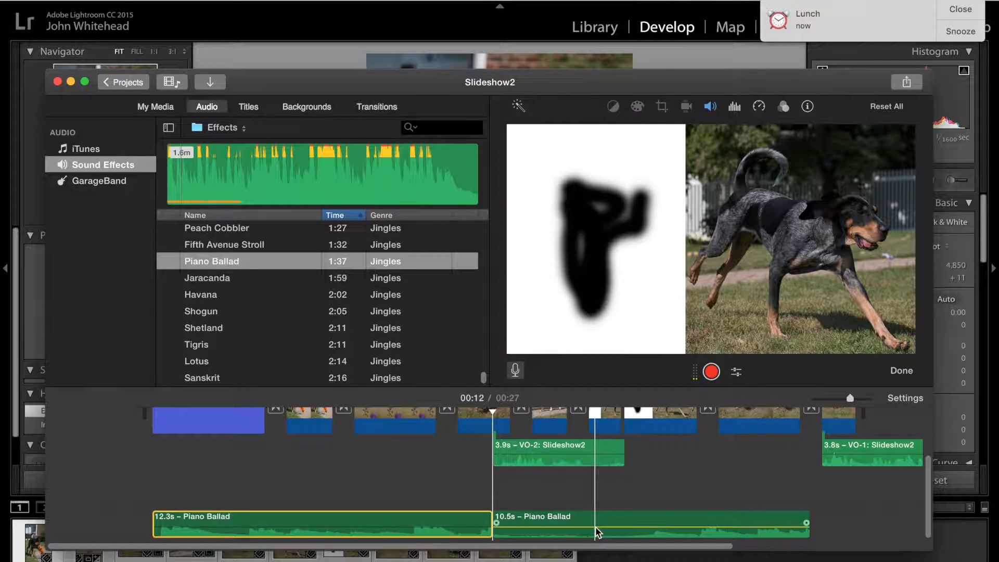
key(super+z)
drag(595, 526, 590, 527)
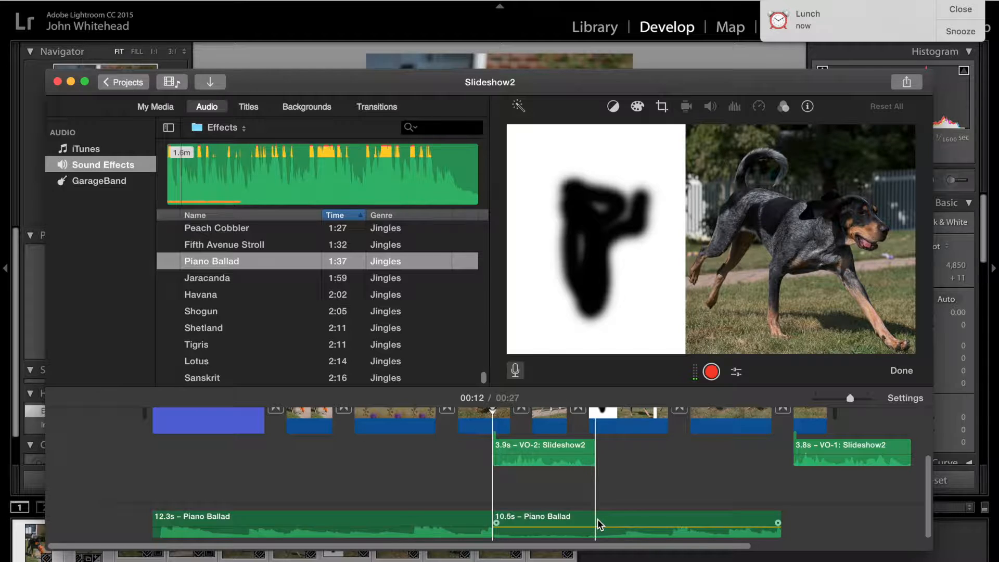
click(469, 522)
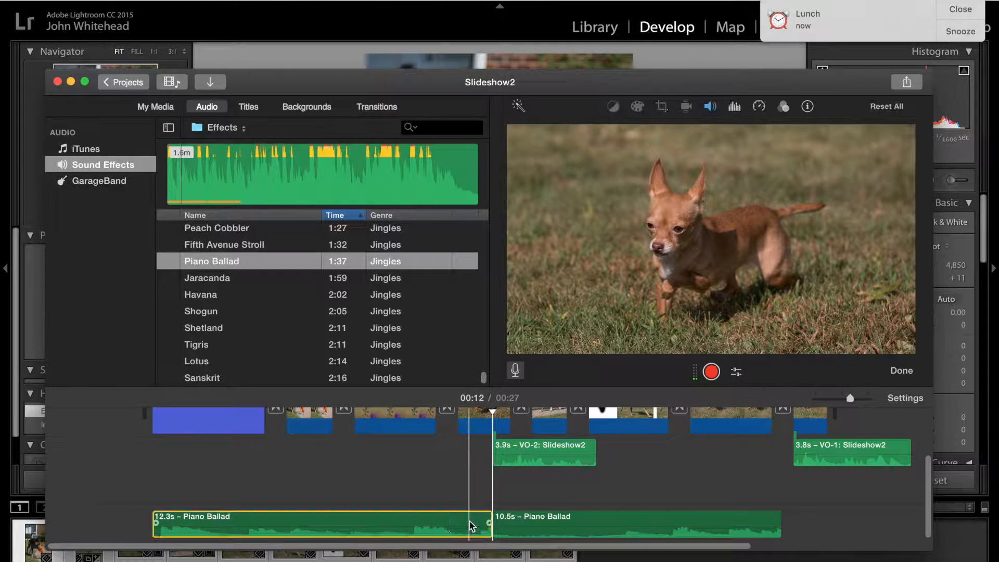
click(530, 521)
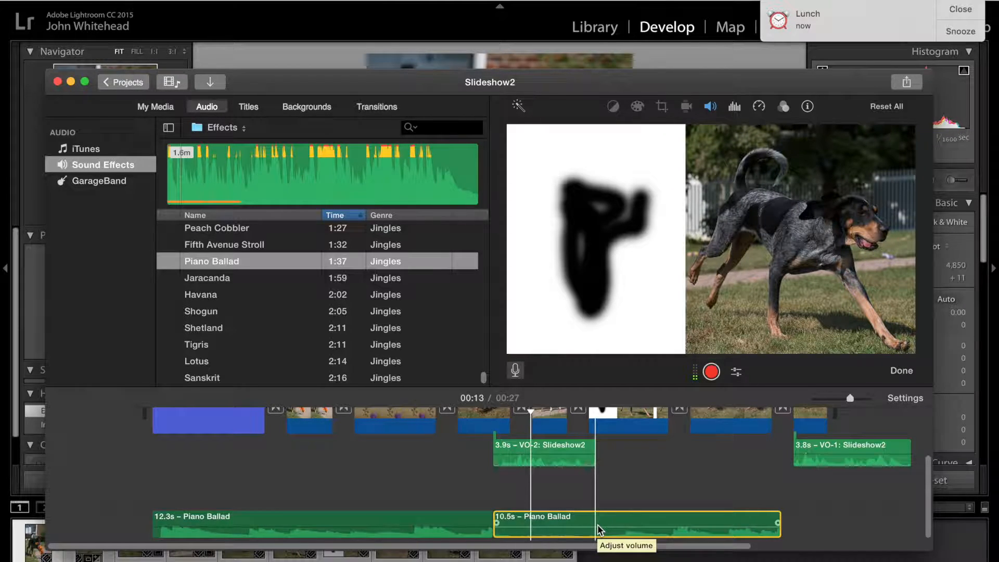
key(super+b)
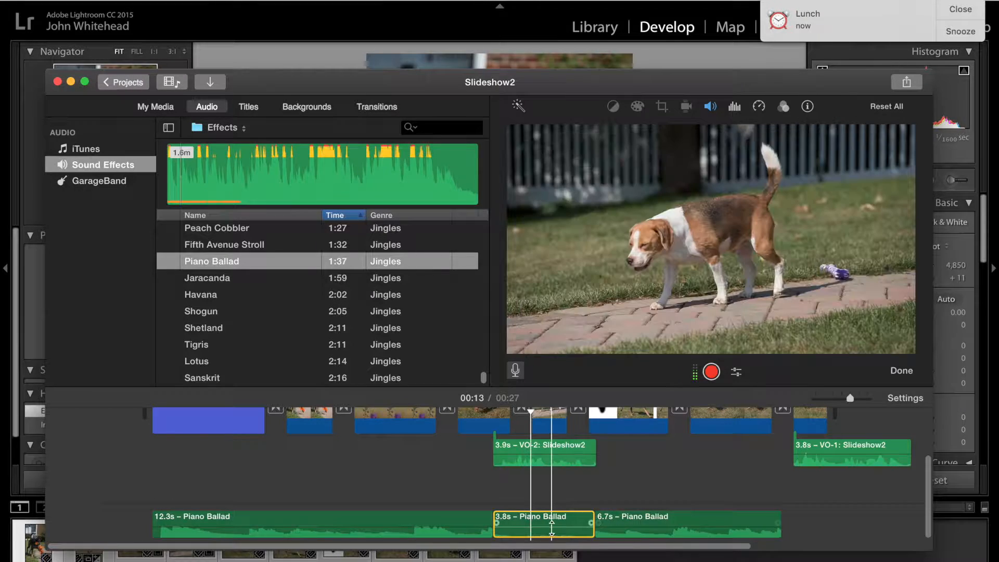
Lower the volume of the 3.8 s Piano Ballad section under the voiceover and play the slideshow from 00:09
drag(546, 527, 549, 531)
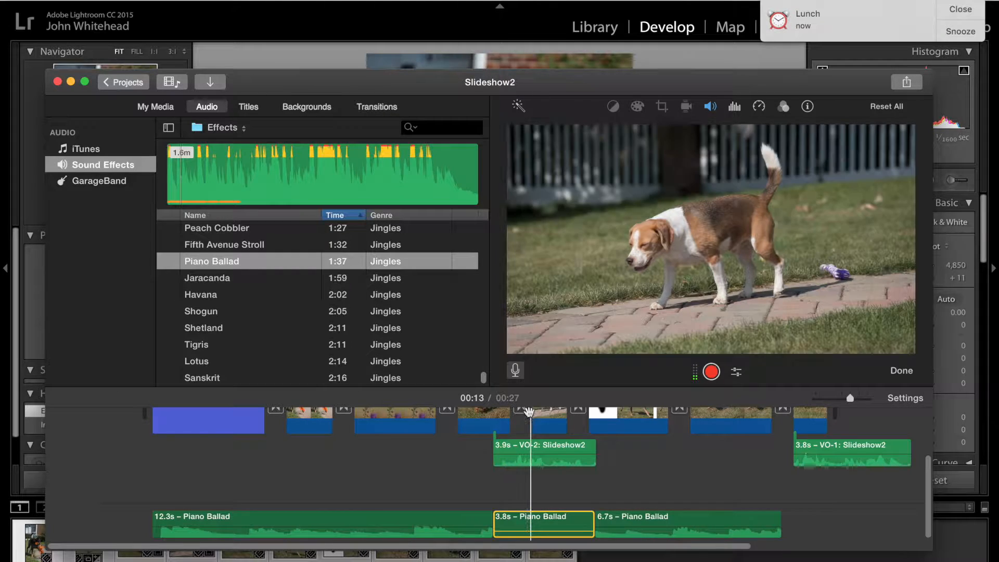
drag(530, 413, 427, 409)
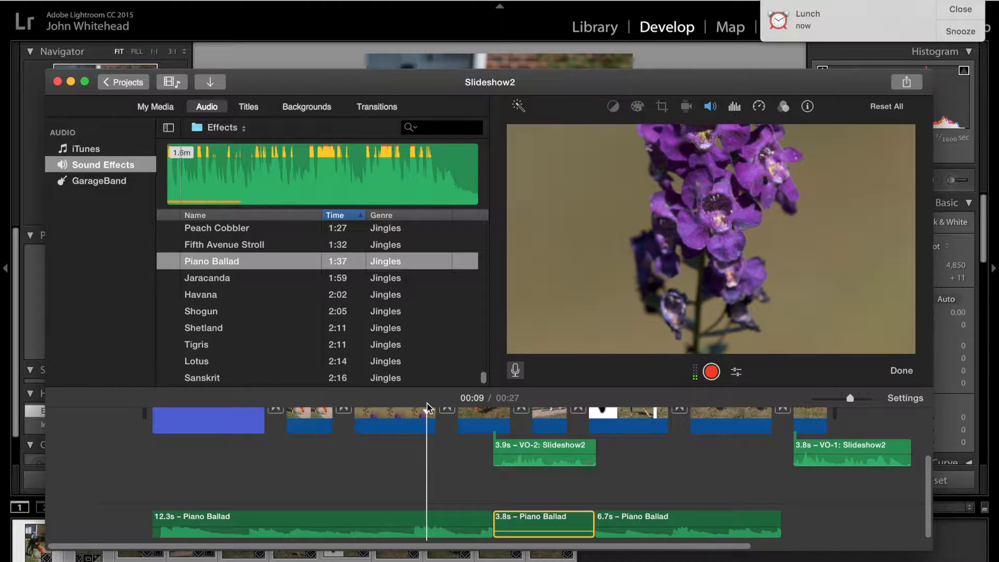
key(space)
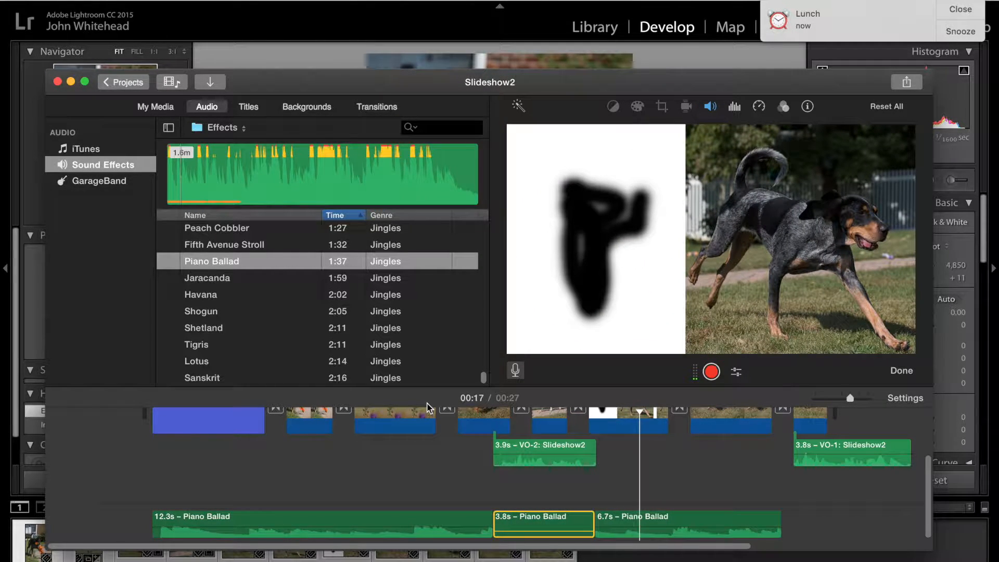
Raise the 3.8 s Piano Ballad section's volume slightly and play the slideshow from within the brown Chihuahua clip
drag(542, 530, 543, 525)
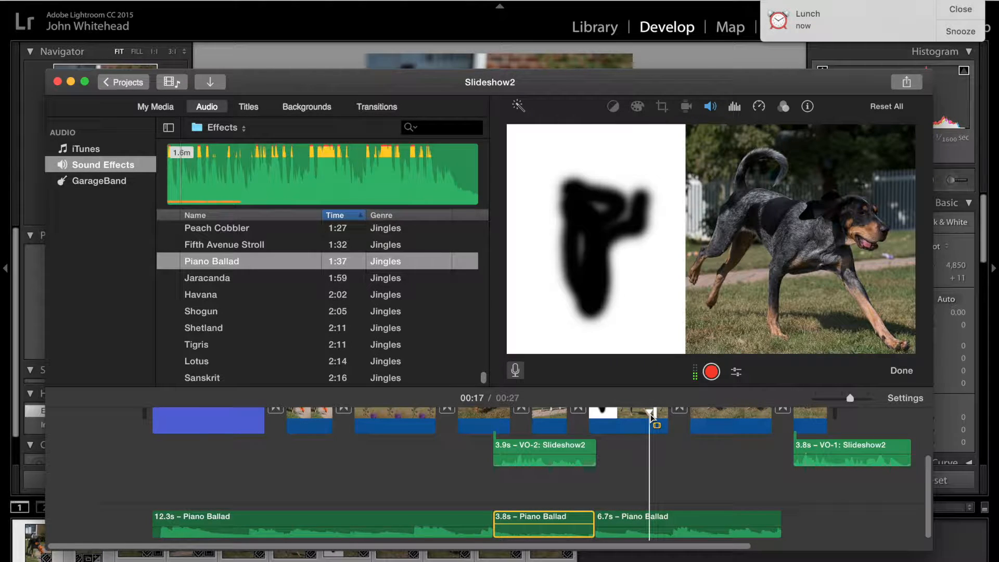
click(650, 414)
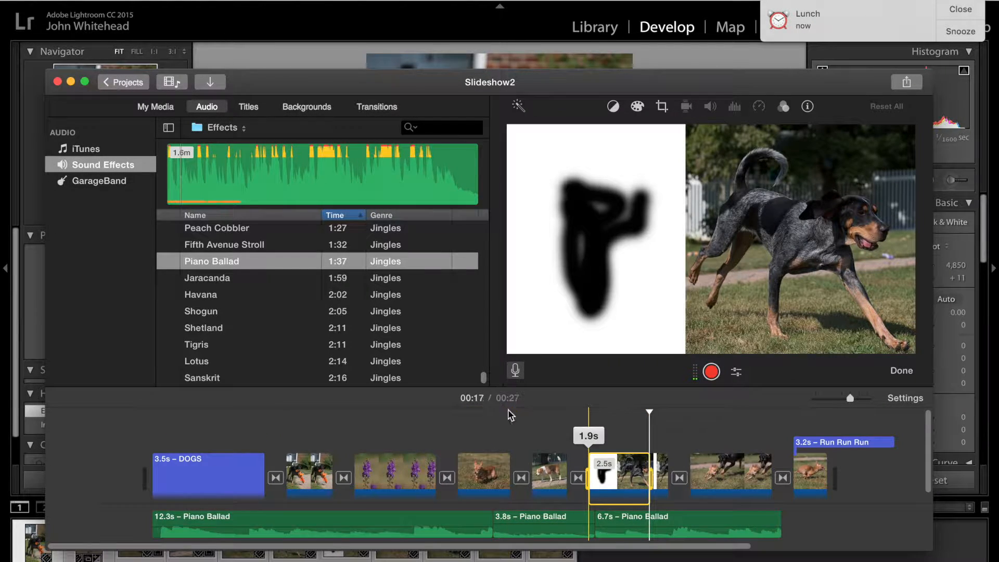
click(508, 410)
click(508, 416)
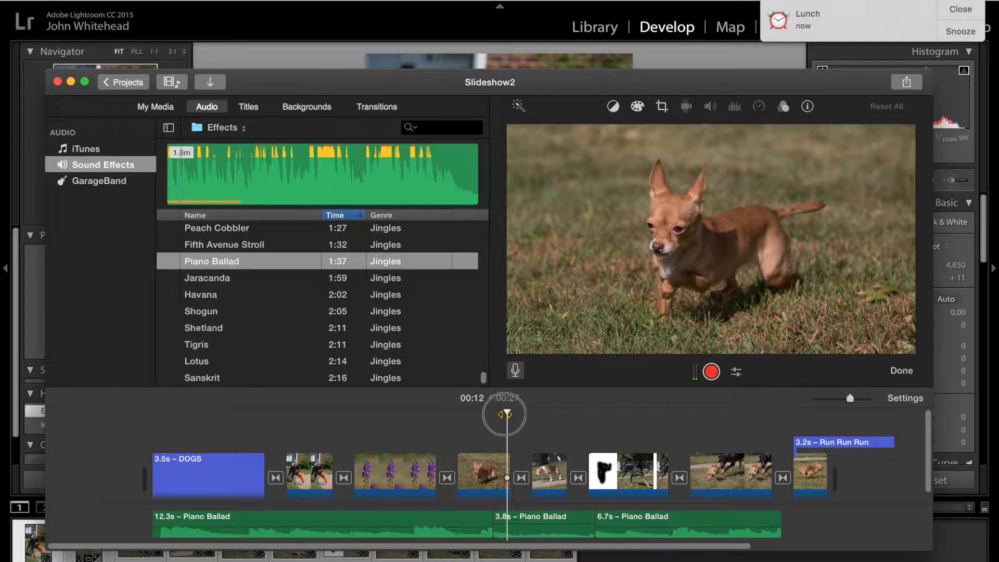
drag(507, 413, 475, 414)
key(space)
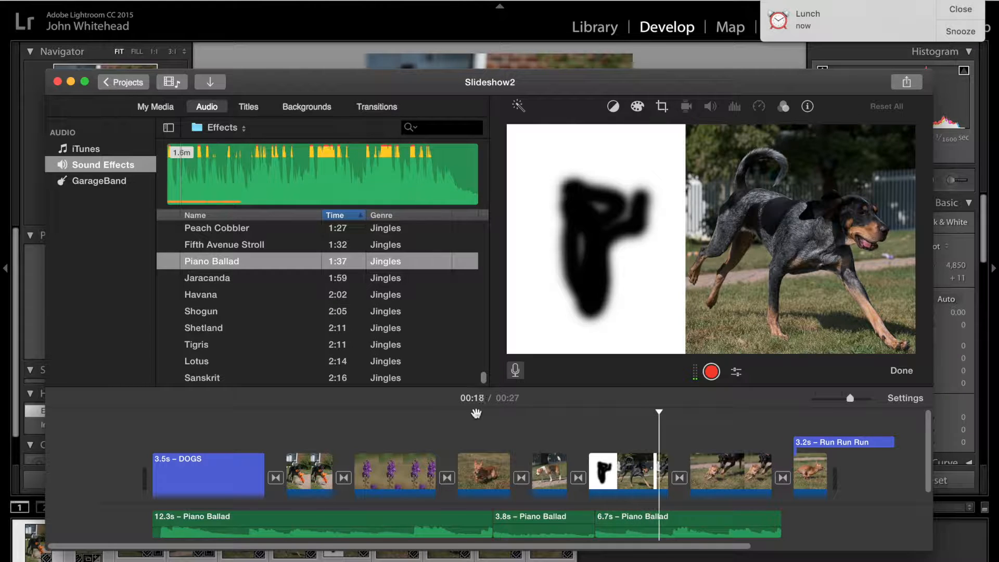
Play the whole slideshow with its music and voiceovers from 00:00 to its end
scroll(481, 418, down, 3)
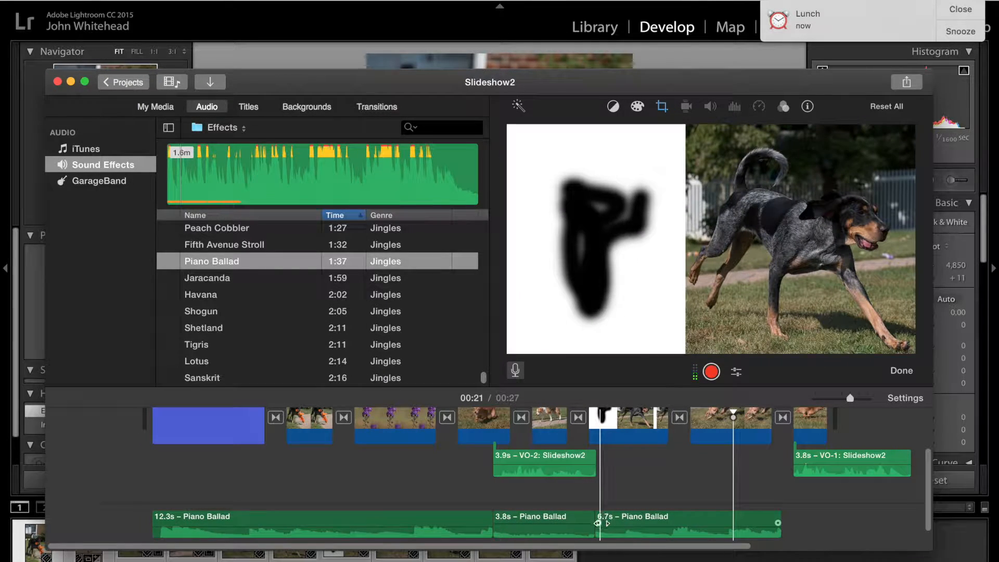
click(410, 430)
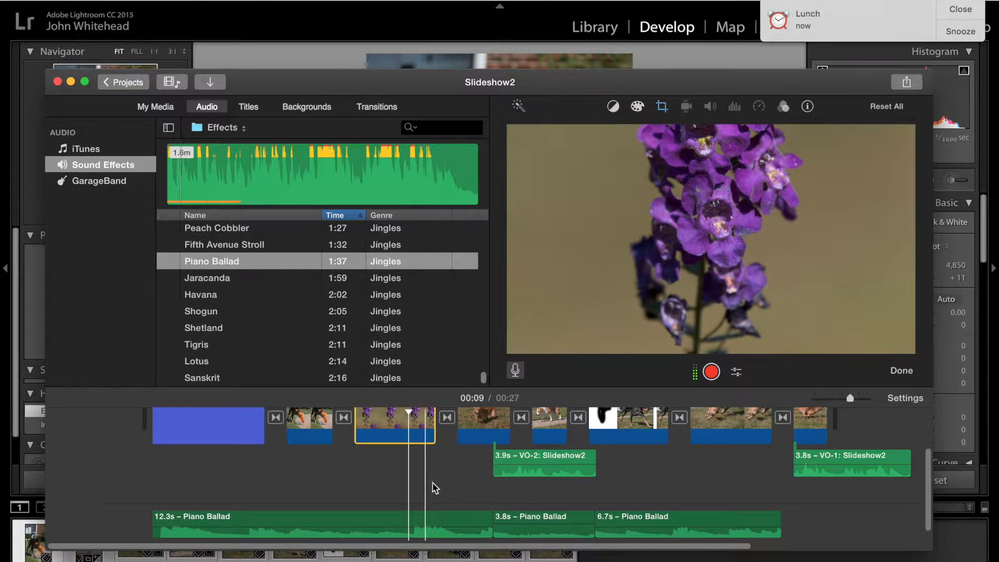
click(146, 499)
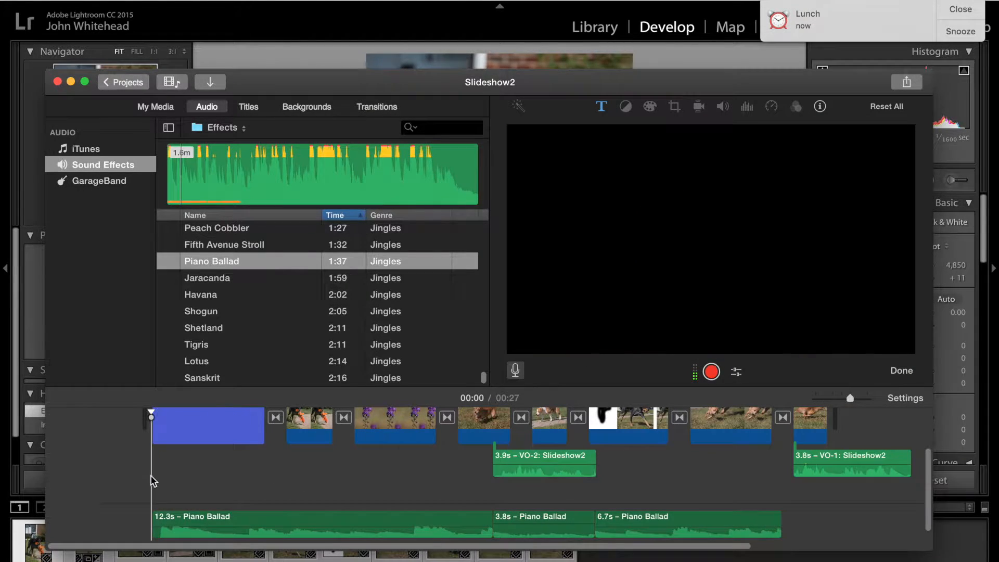
key(space)
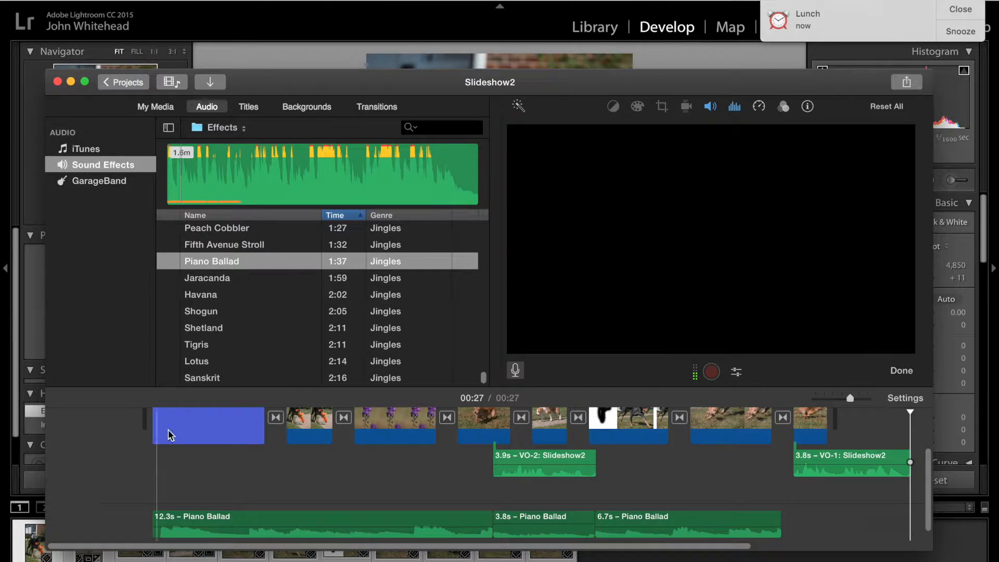
Start sharing the slideshow as a file and shorten its description to "Slideshow2"
click(905, 83)
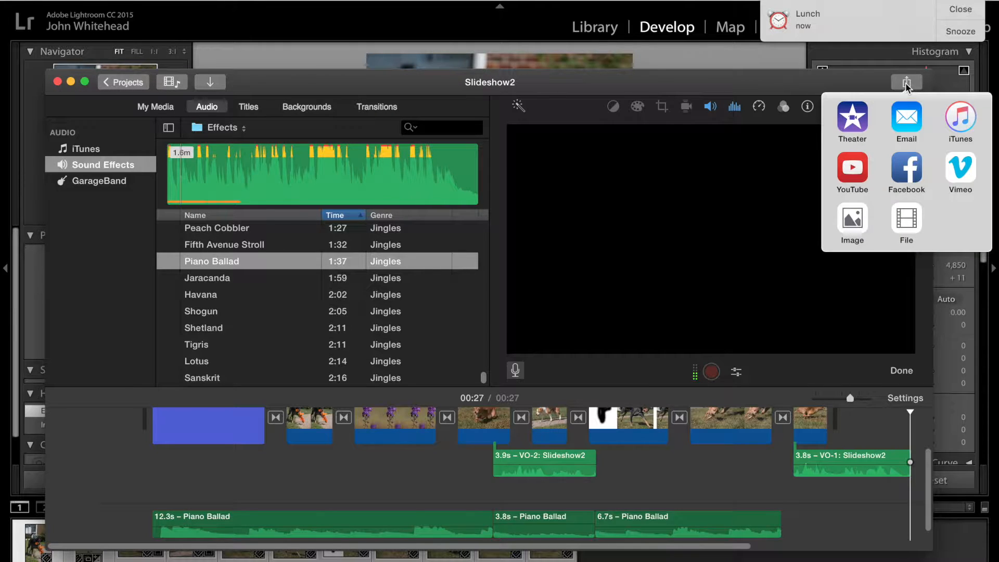
click(903, 219)
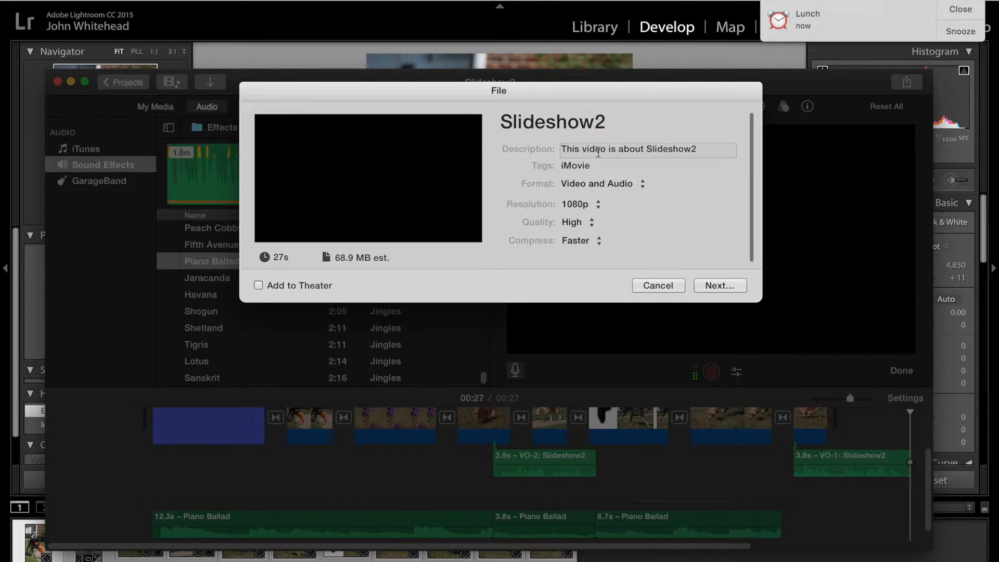
drag(647, 149, 488, 135)
key(BackSpace)
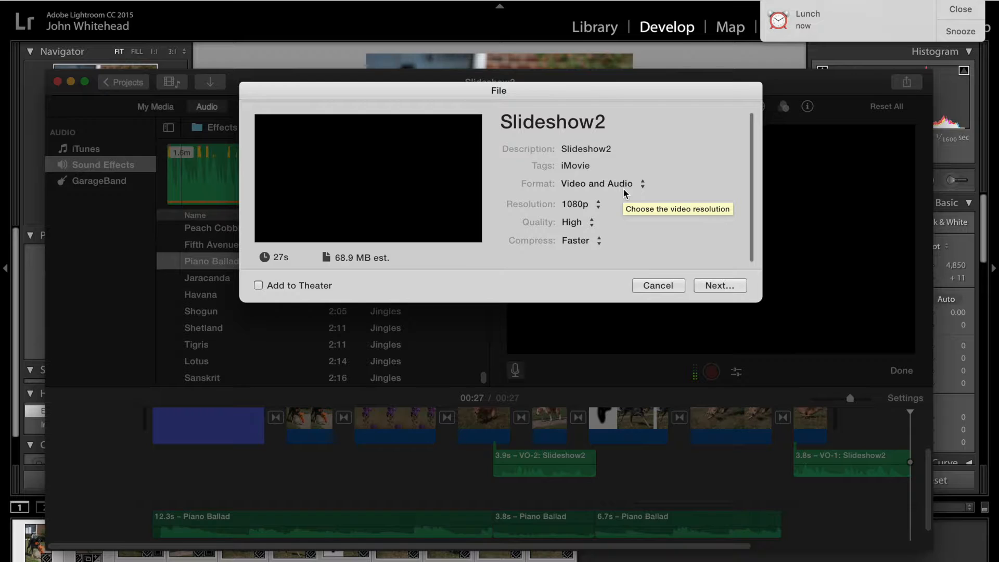
Keep the export format at Video and Audio and the resolution at 1080p
click(642, 185)
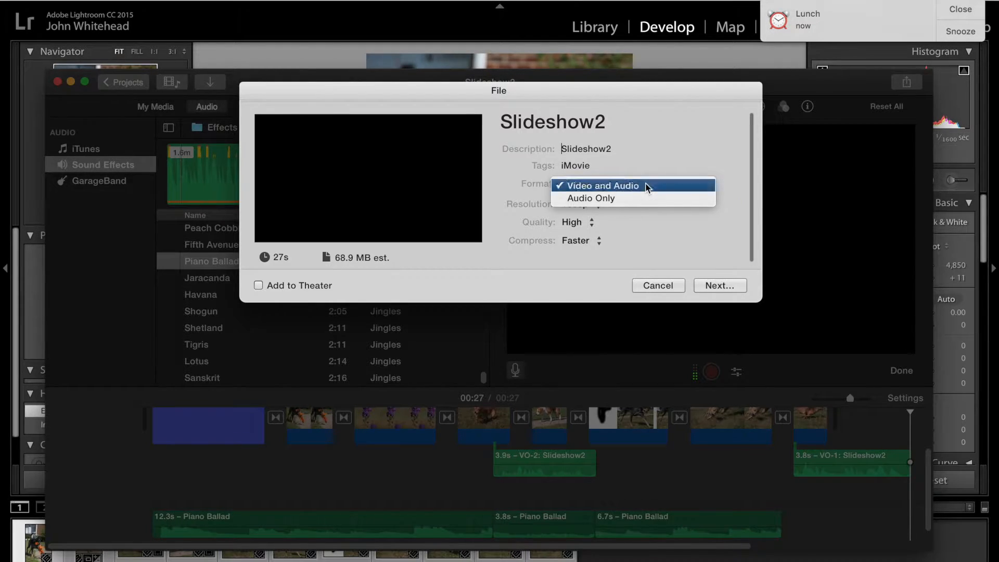
click(646, 186)
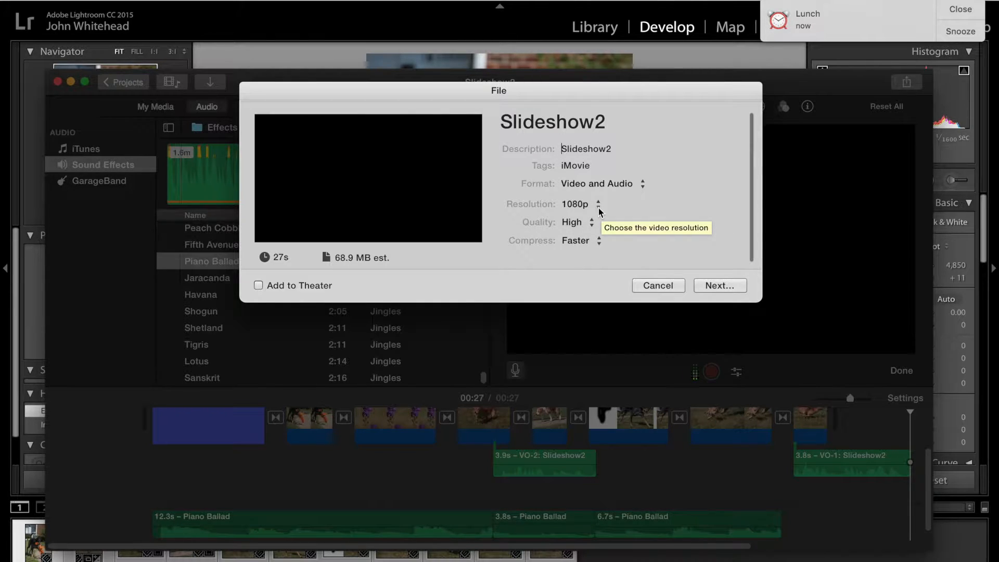
click(597, 206)
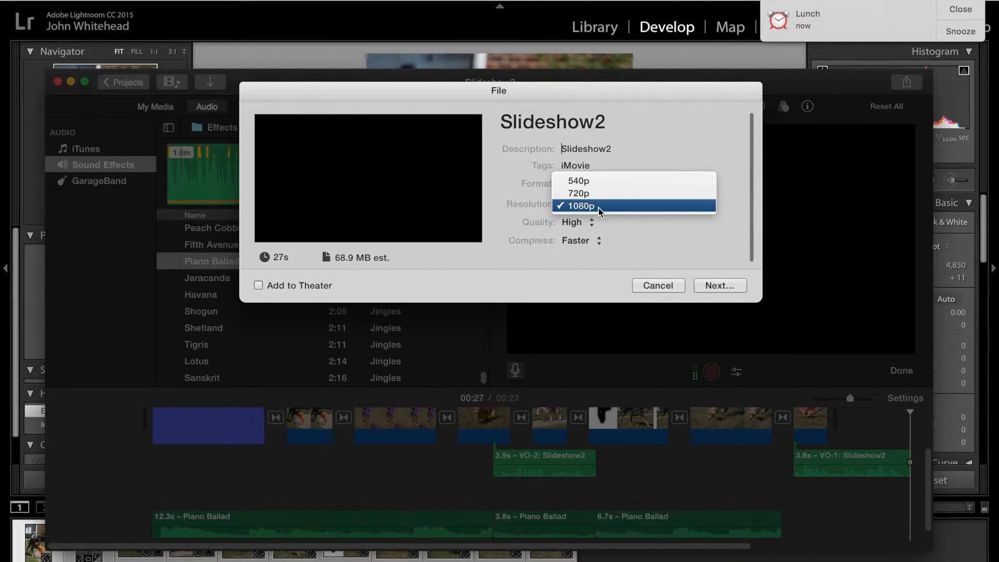
click(598, 208)
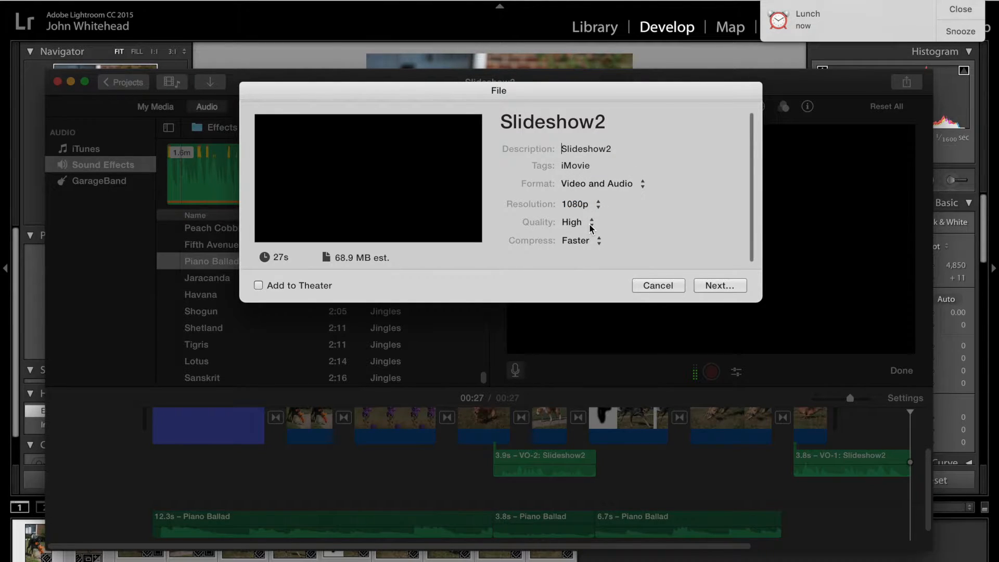
Set the export quality to Best (ProRes) and the compression to Better Quality
click(590, 225)
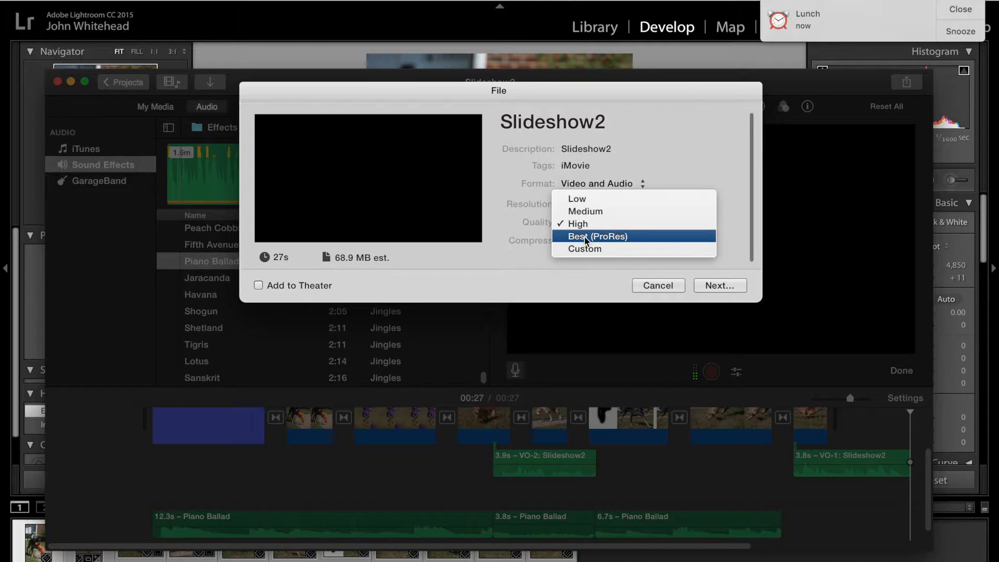
click(583, 225)
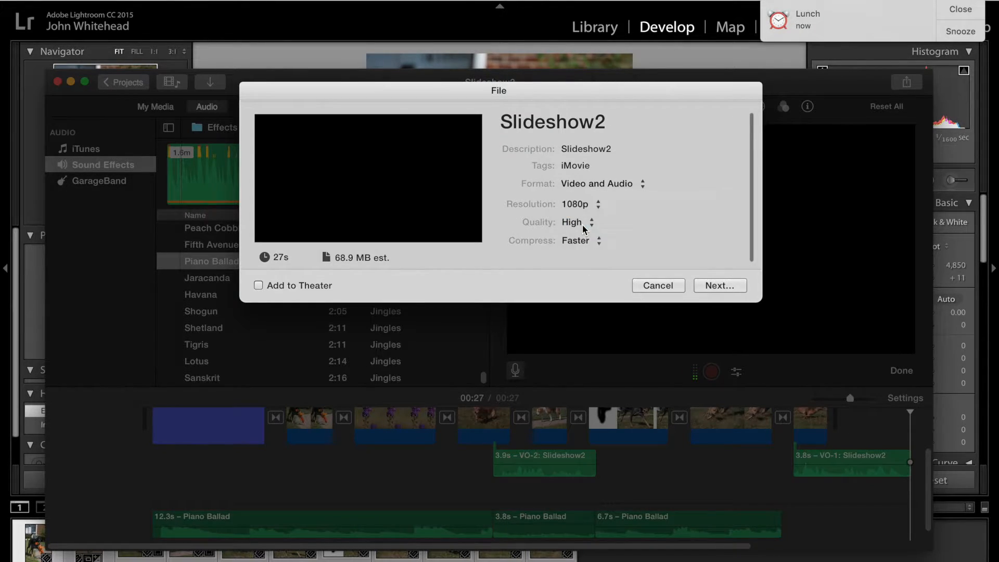
click(599, 240)
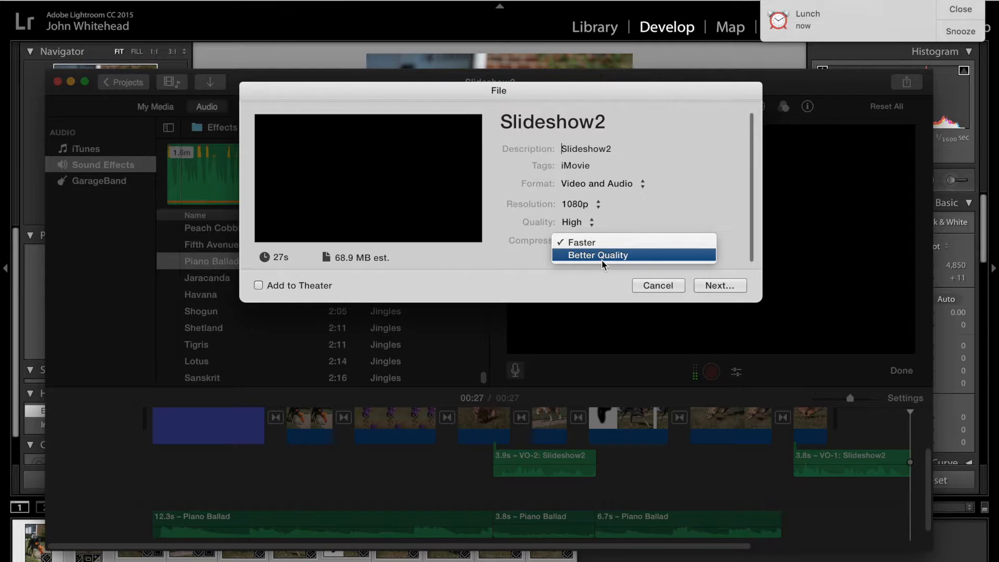
click(602, 256)
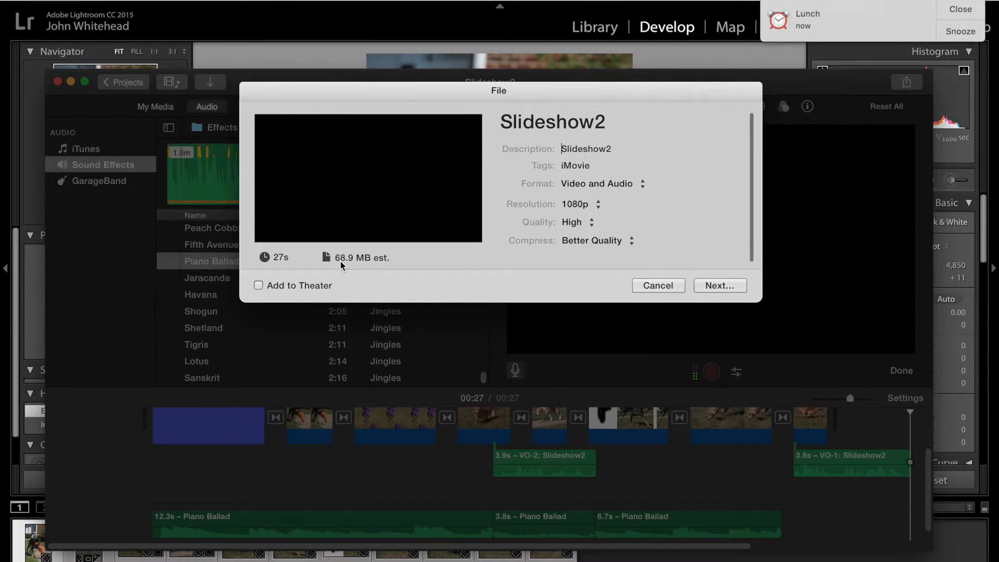
click(591, 222)
click(592, 237)
Save the exported video as Slideshow2 in the Photography Videosl folder and dismiss the desktop notifications
click(721, 283)
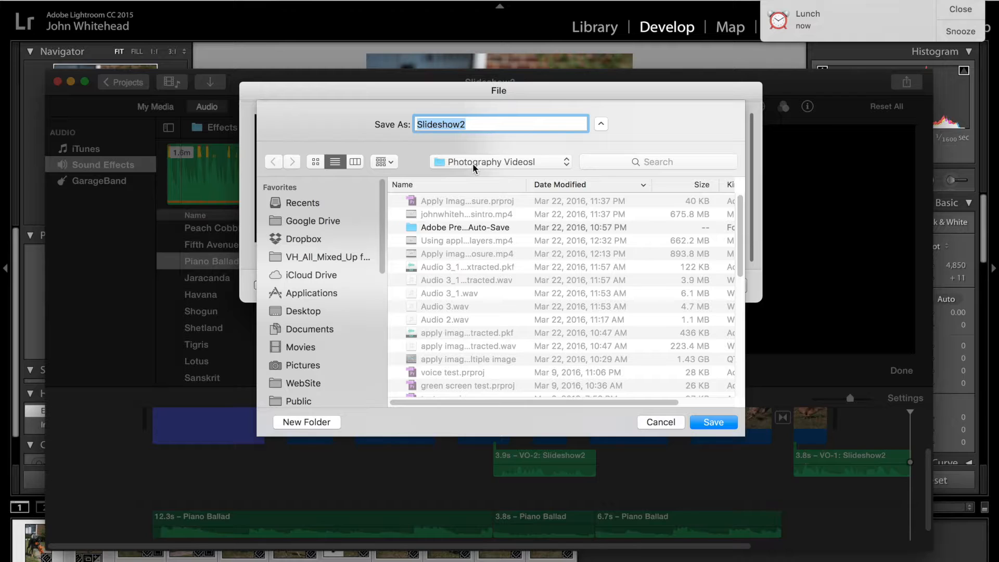
click(708, 423)
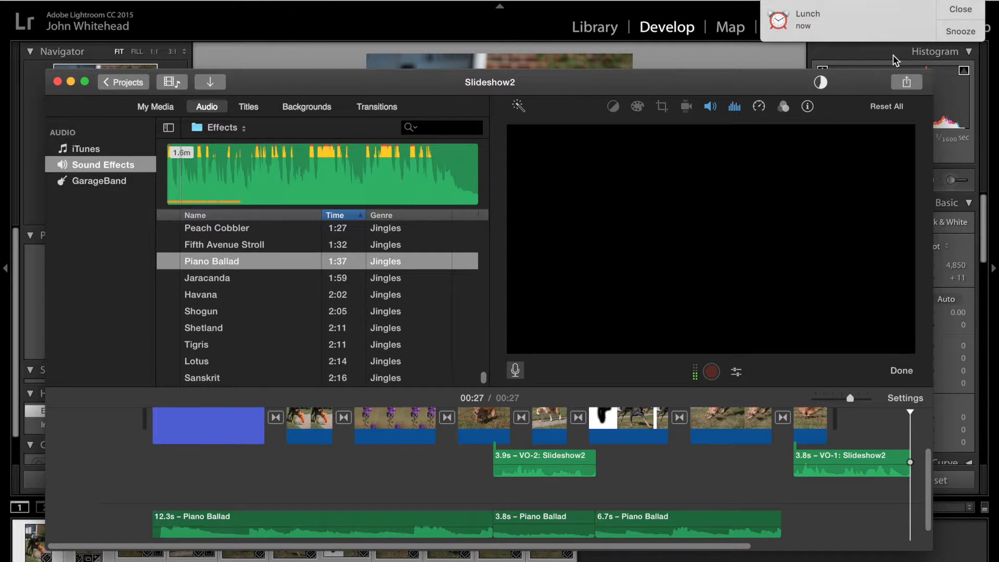
click(960, 10)
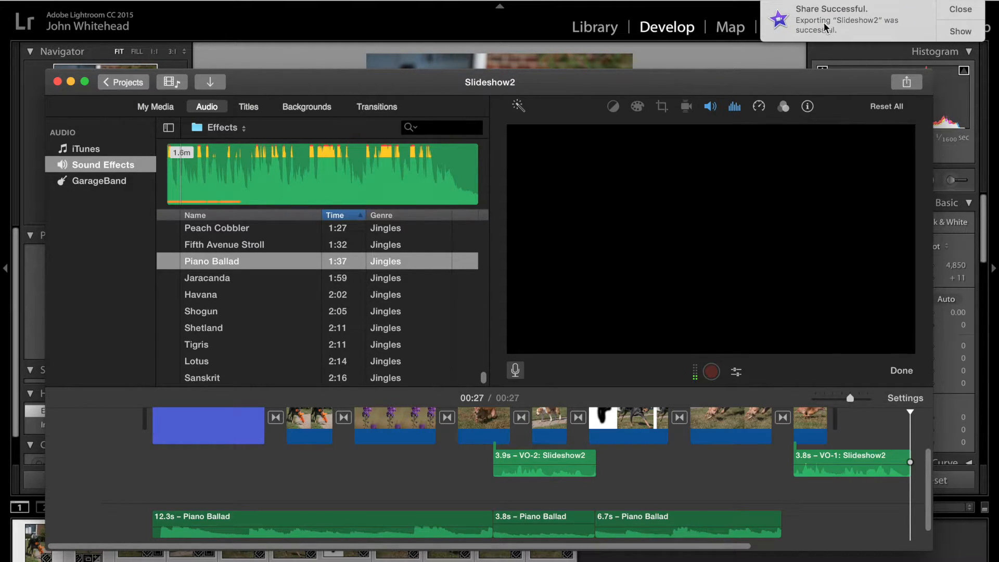
click(958, 9)
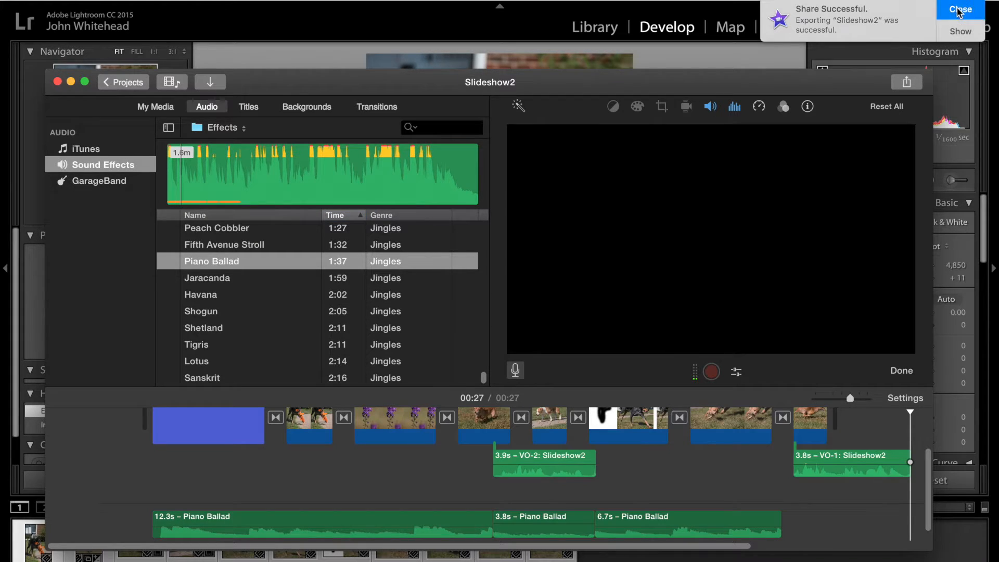
Switch to Finder and open the Photography Videosl folder on the external drive
mouse_move(3, 448)
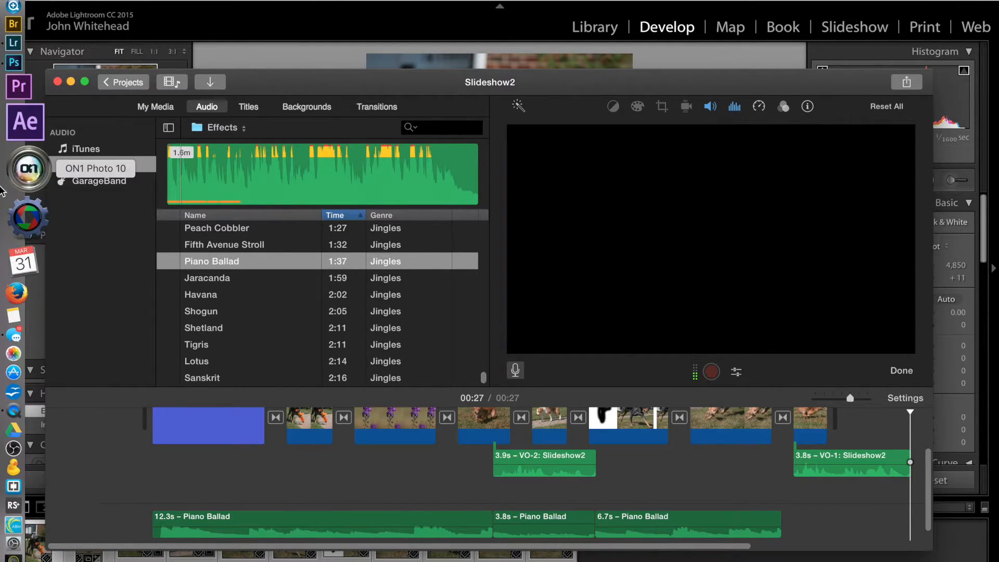
click(17, 10)
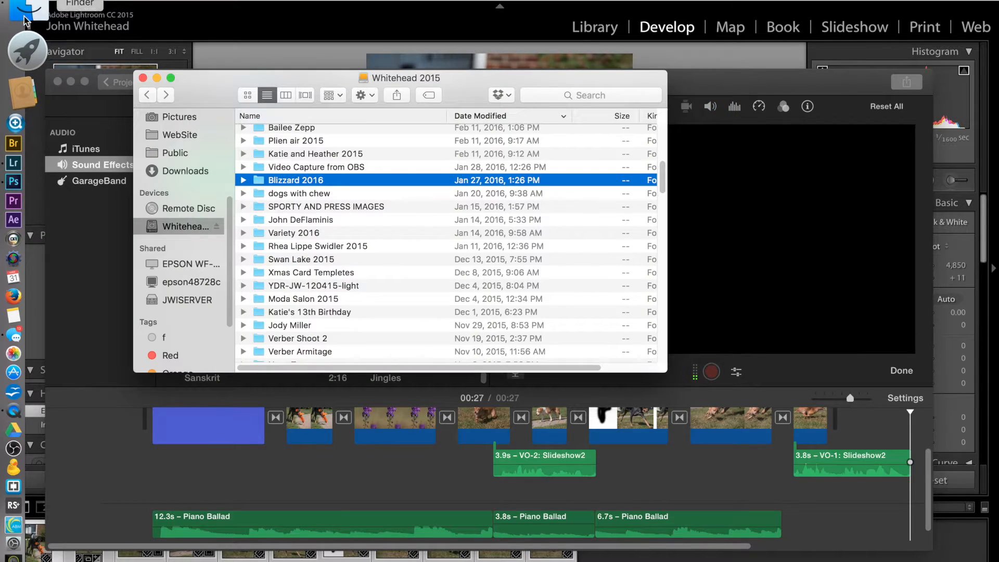
scroll(168, 263, down, 5)
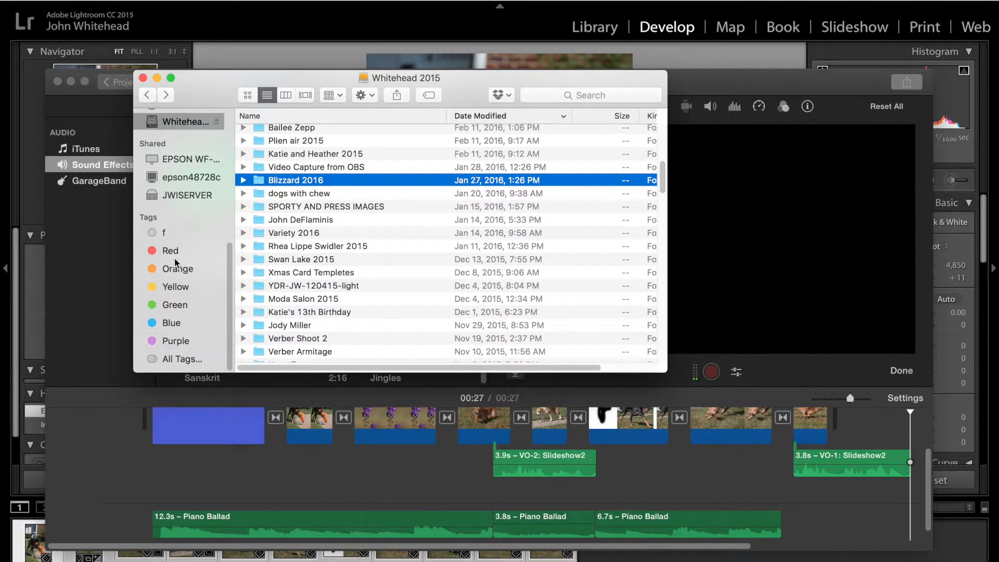
scroll(174, 261, up, 4)
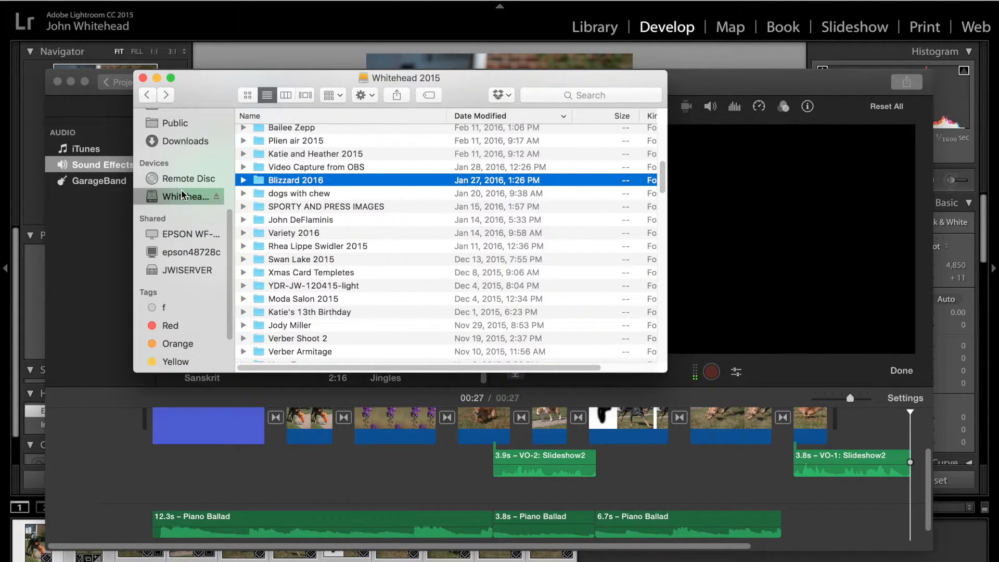
scroll(314, 202, up, 5)
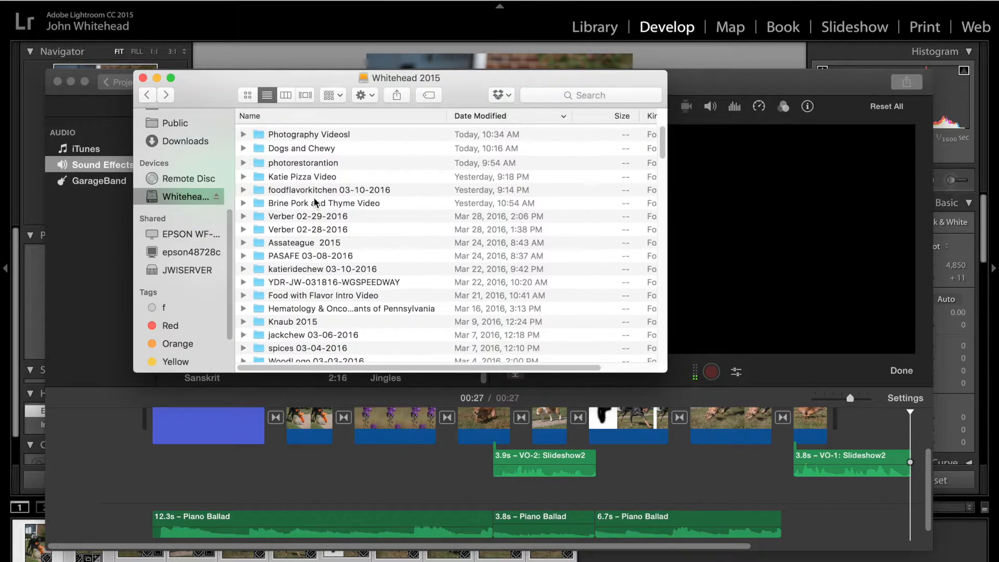
double_click(328, 132)
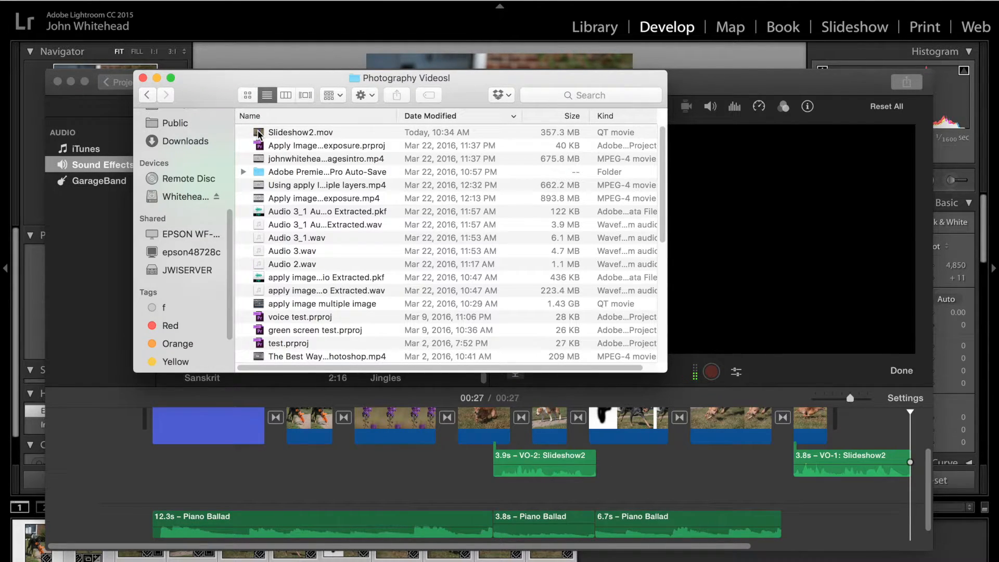
Play the exported Slideshow2.mov to its end, closing the player and the folder window when finished
double_click(258, 133)
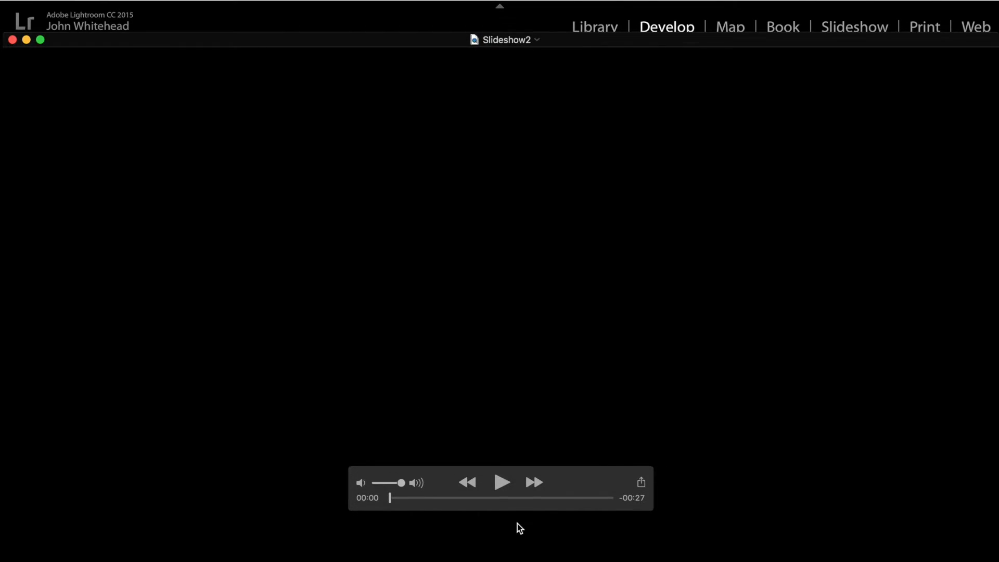
click(503, 483)
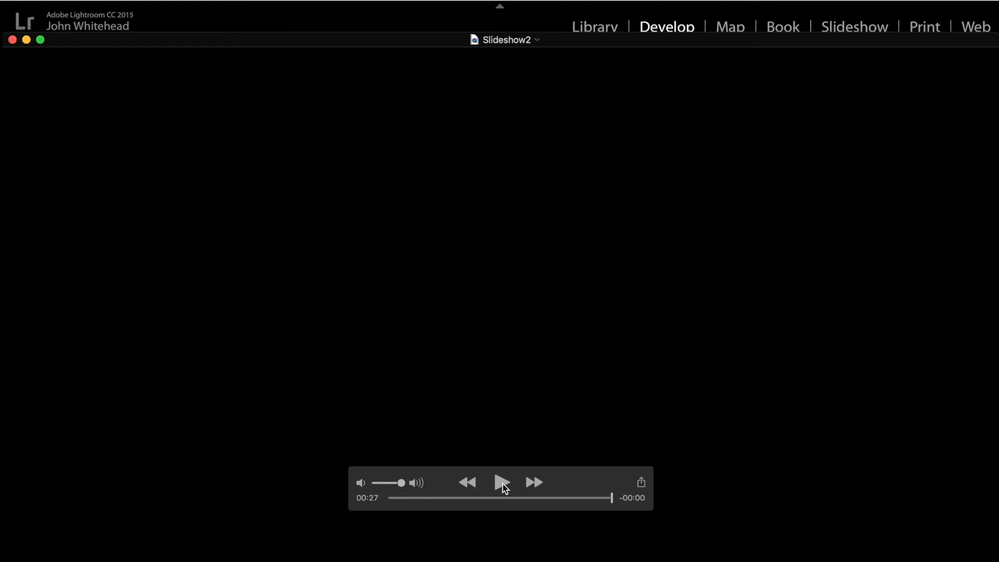
click(13, 40)
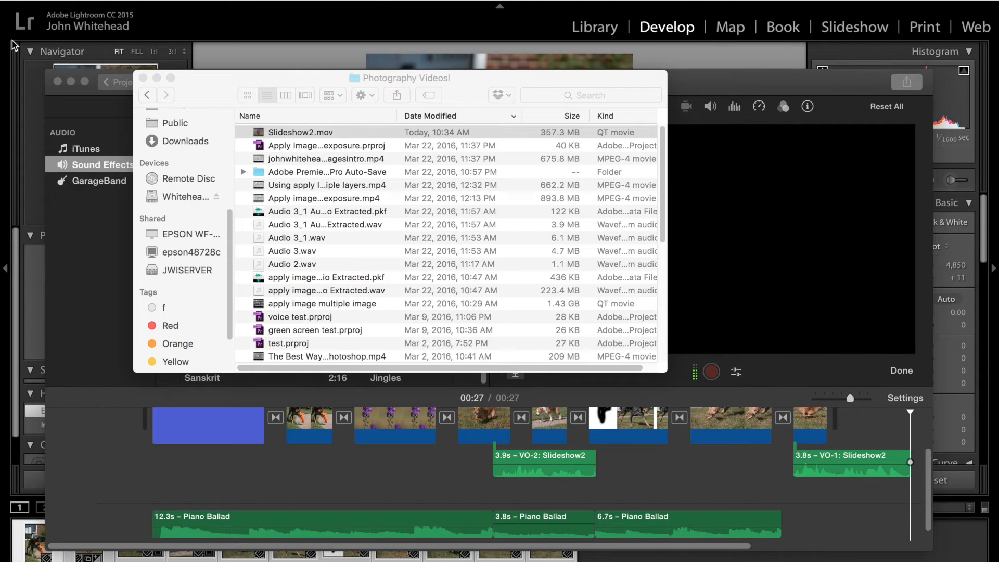
click(143, 78)
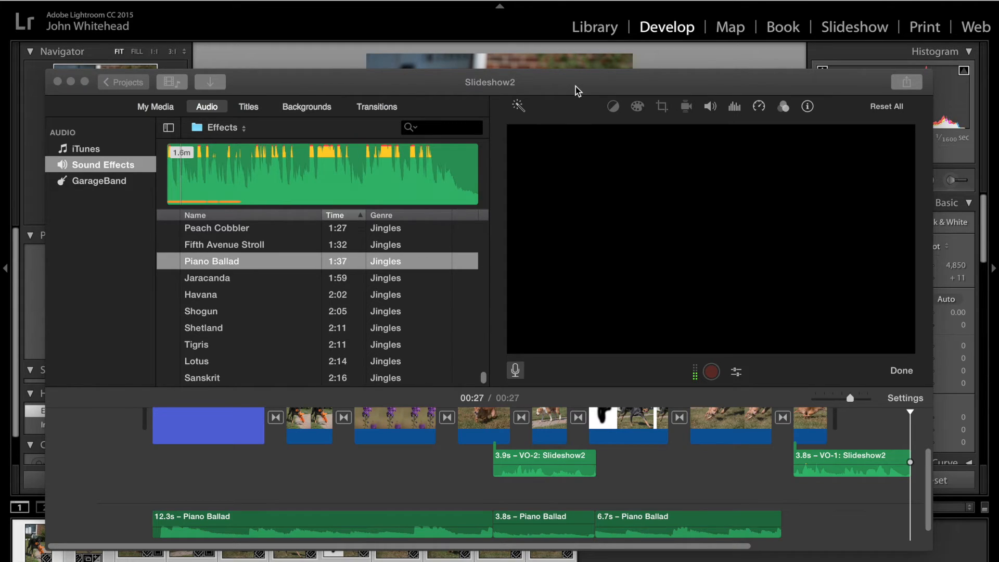